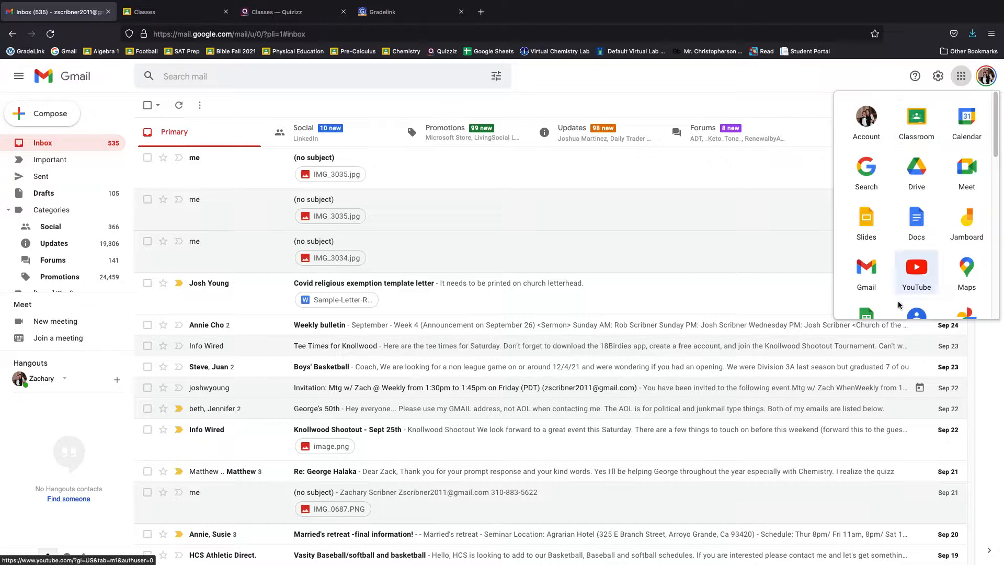
- Move YouTube up one row in the Google apps launcher, and open Google Classroom
{"action": "left_click_drag", "start_coordinate": [924, 282], "coordinate": [921, 223]}
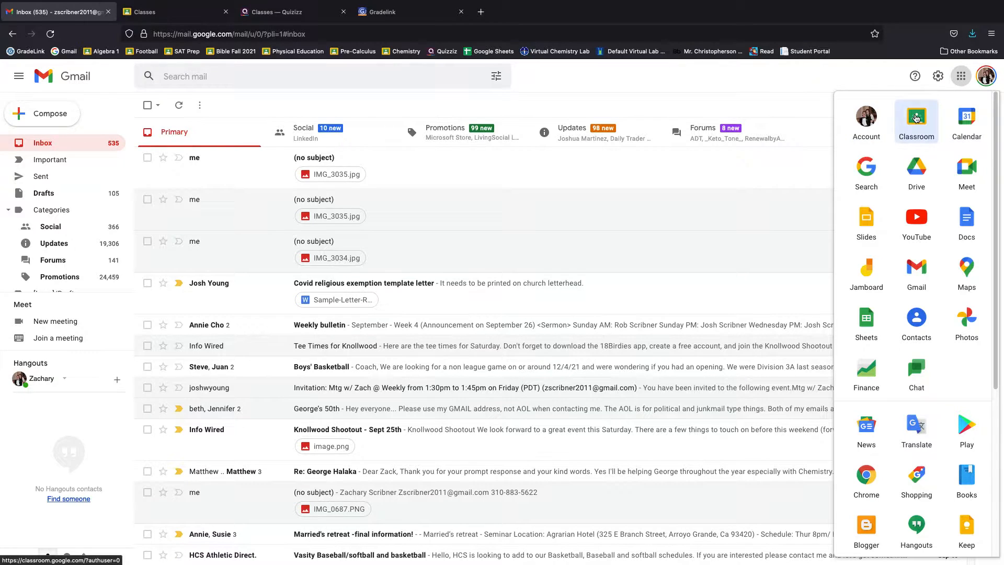
{"action": "left_click", "coordinate": [916, 118]}
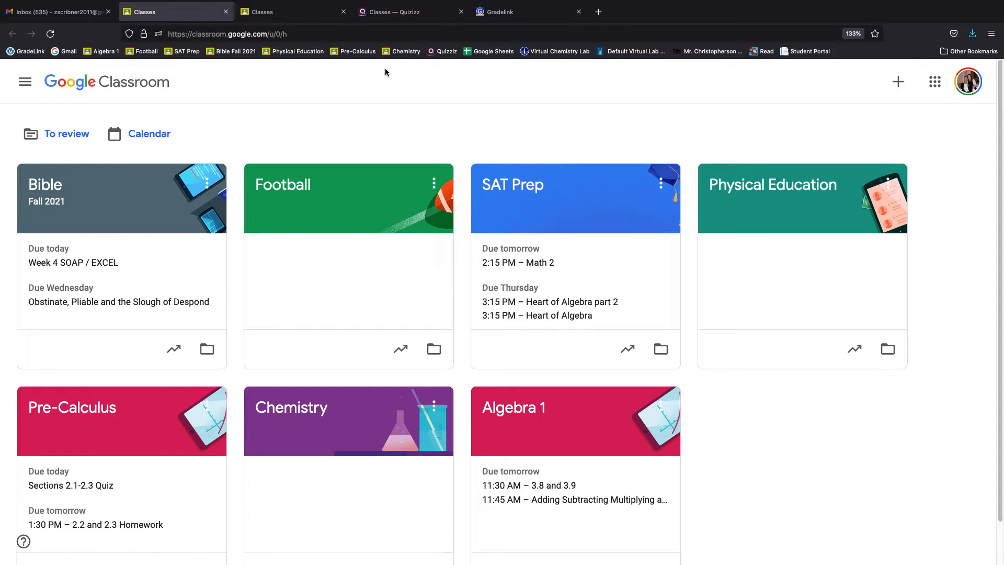
- Start bookmarking the Classroom home page, and cancel without saving the bookmark
{"action": "key", "text": "super+d"}
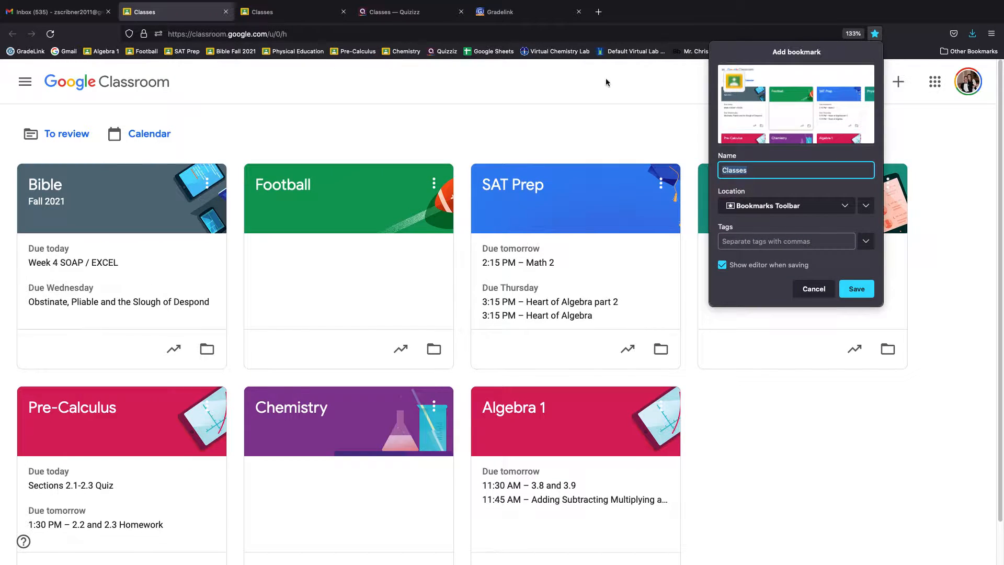
{"action": "left_click", "coordinate": [813, 289]}
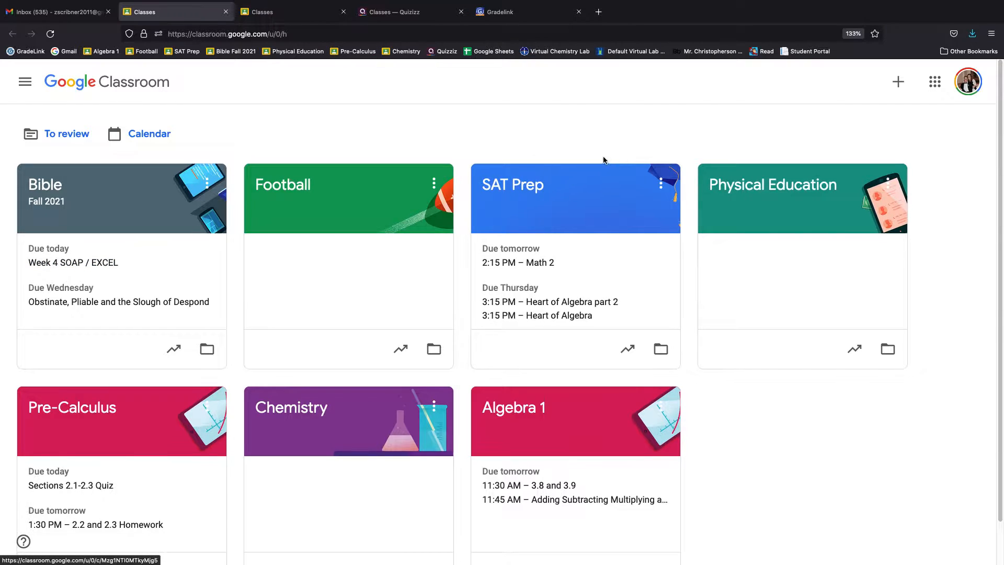
- Start creating a new class and accept the notice about not using Classroom at a school with students
{"action": "scroll", "coordinate": [802, 316], "scroll_direction": "down", "scroll_amount": 1}
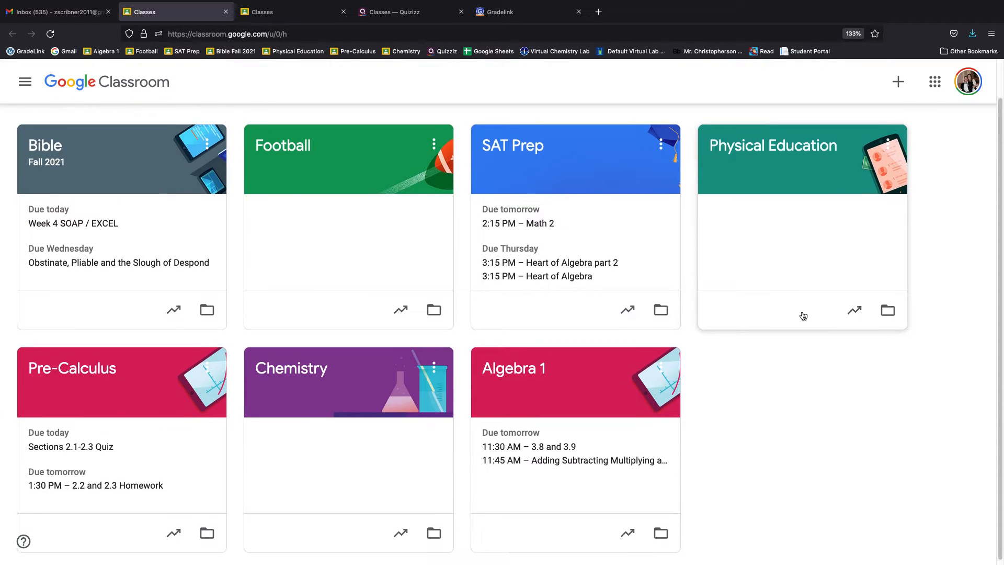
{"action": "scroll", "coordinate": [803, 316], "scroll_direction": "up", "scroll_amount": 1}
{"action": "scroll", "coordinate": [789, 317], "scroll_direction": "down", "scroll_amount": 1}
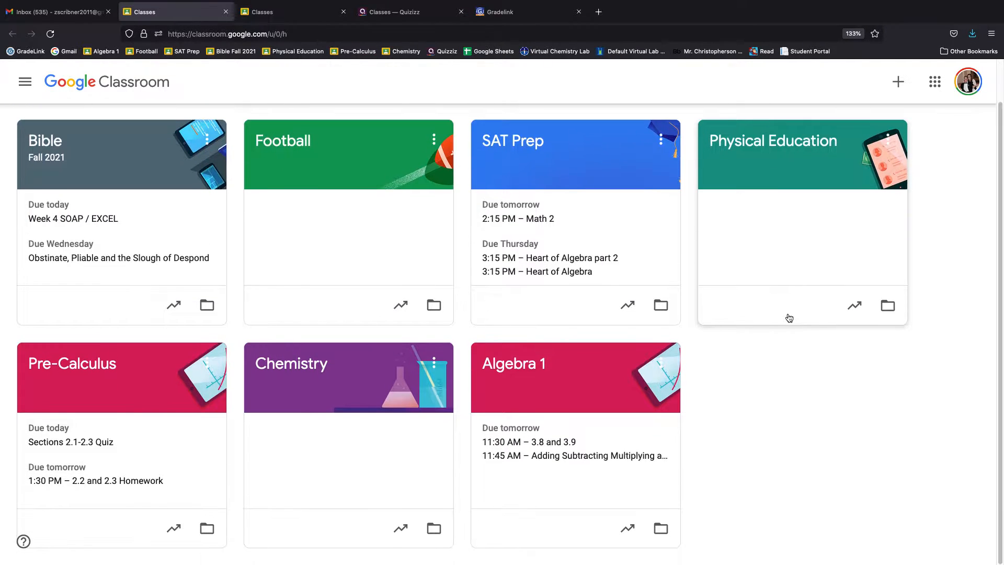
{"action": "left_click", "coordinate": [898, 84]}
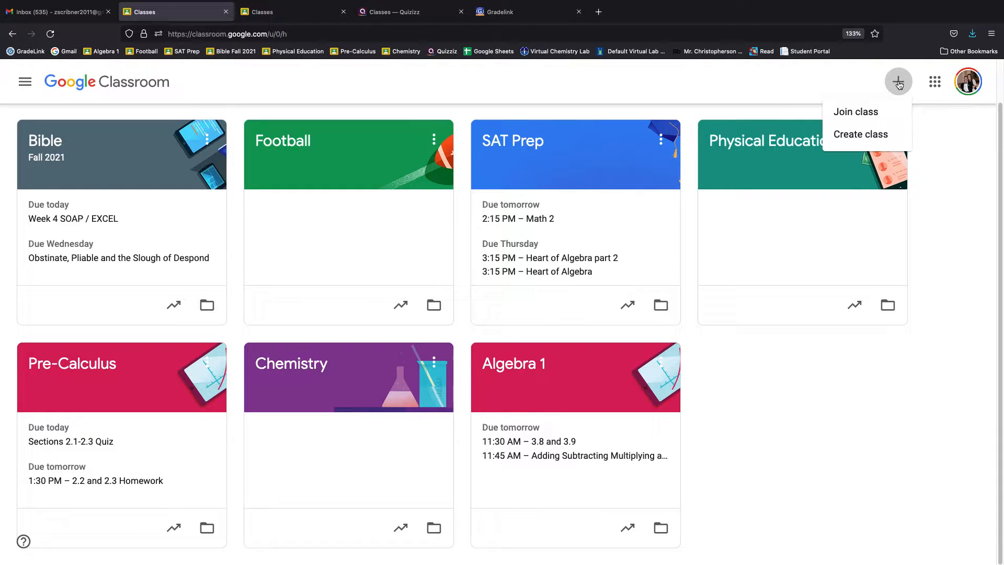
{"action": "left_click", "coordinate": [857, 134]}
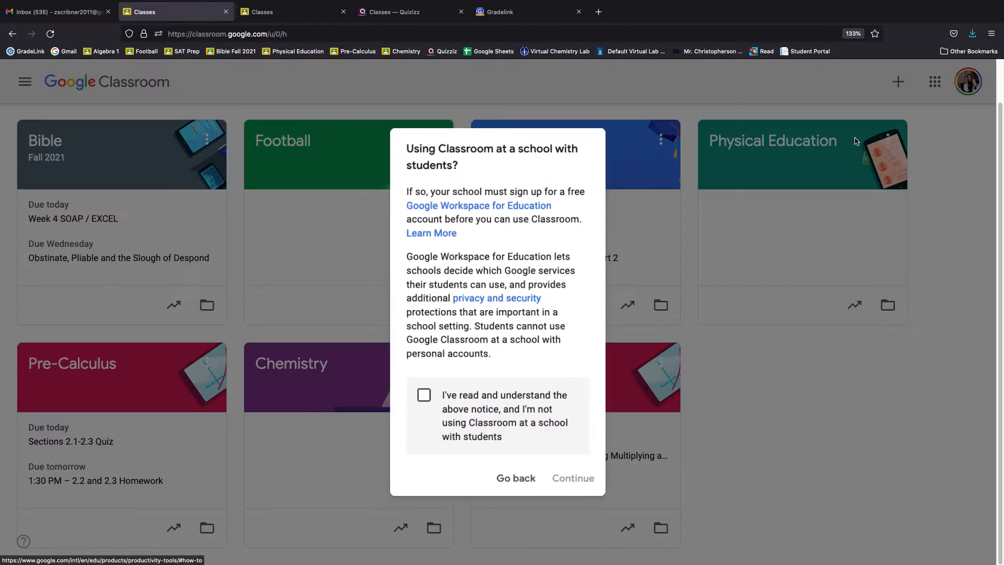
{"action": "left_click", "coordinate": [424, 395]}
{"action": "left_click", "coordinate": [571, 480]}
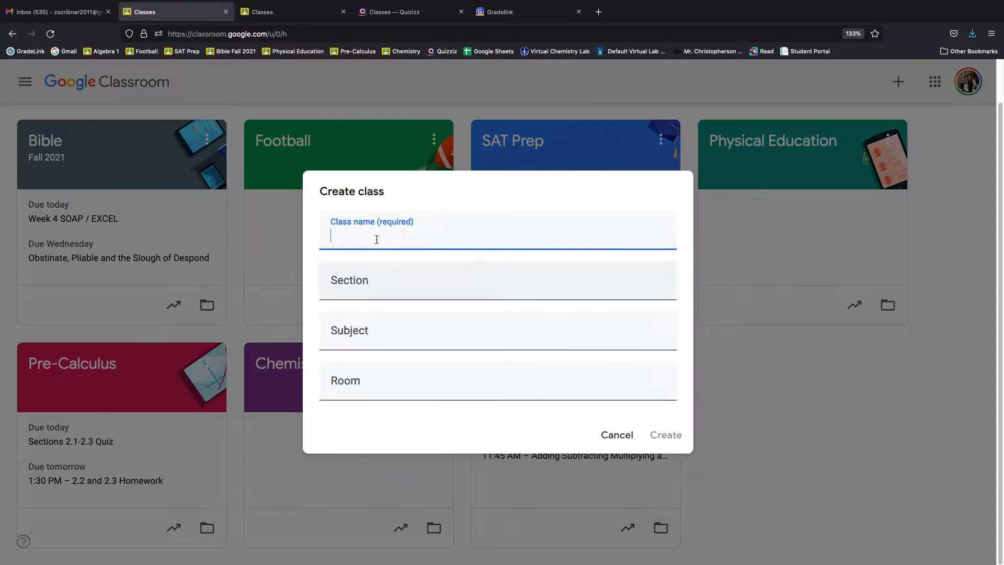
- Name the new class "Algebra 1 (Fall 2021)" and create it
{"action": "type", "text": "Alg"}
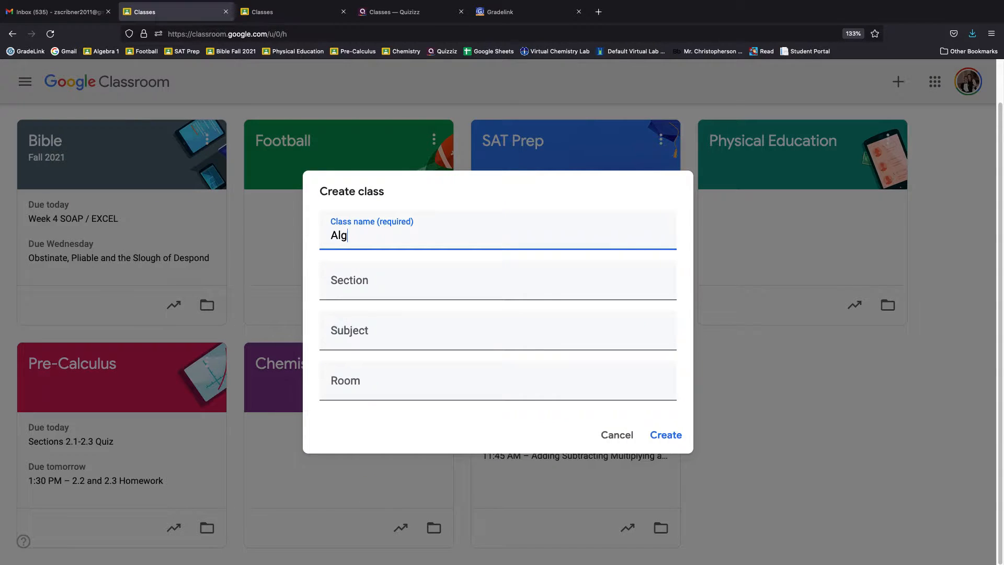
{"action": "type", "text": "3e"}
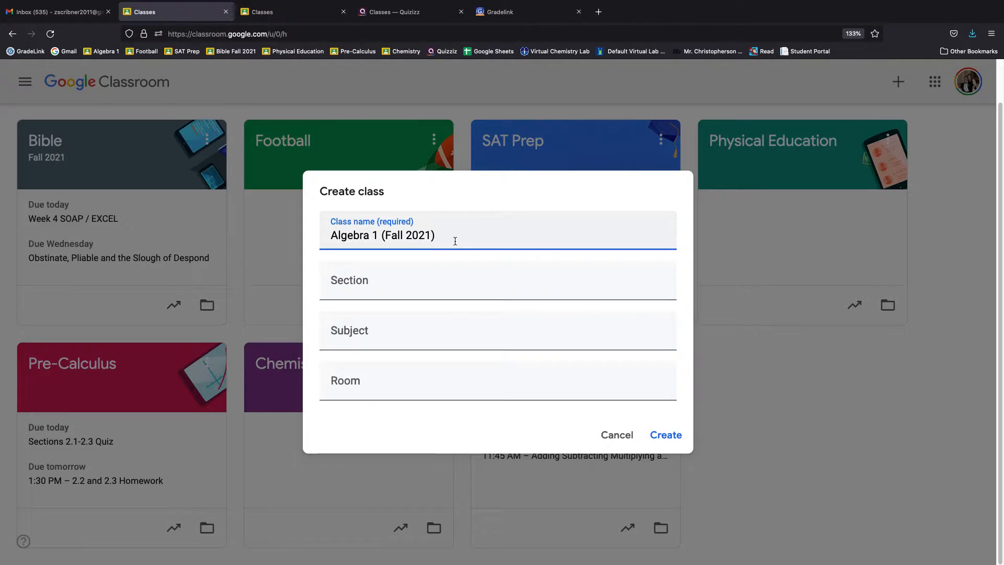
{"action": "left_click", "coordinate": [664, 434]}
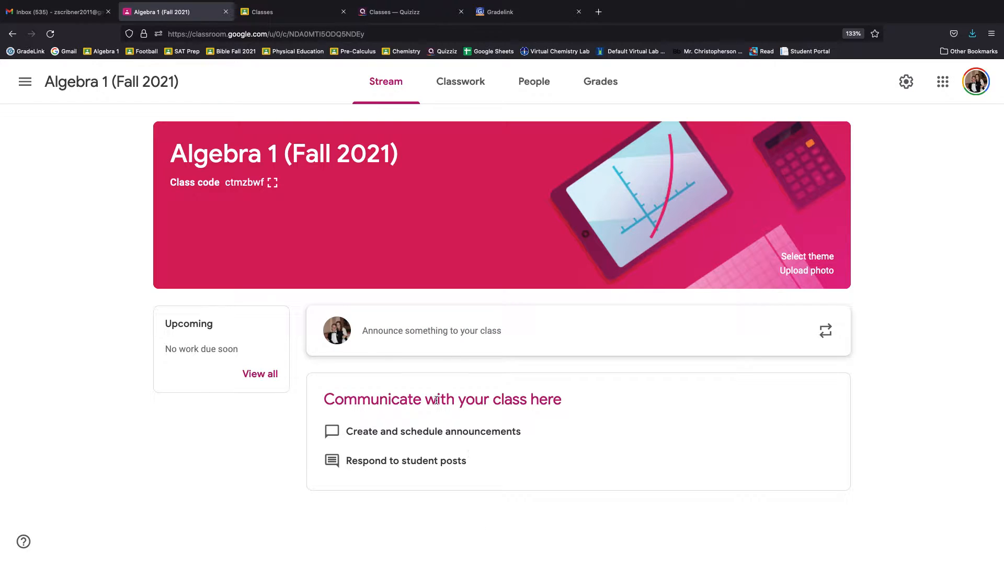
- Look through the People, Classwork and Stream pages of the new Algebra 1 (Fall 2021) class
{"action": "left_click", "coordinate": [534, 84]}
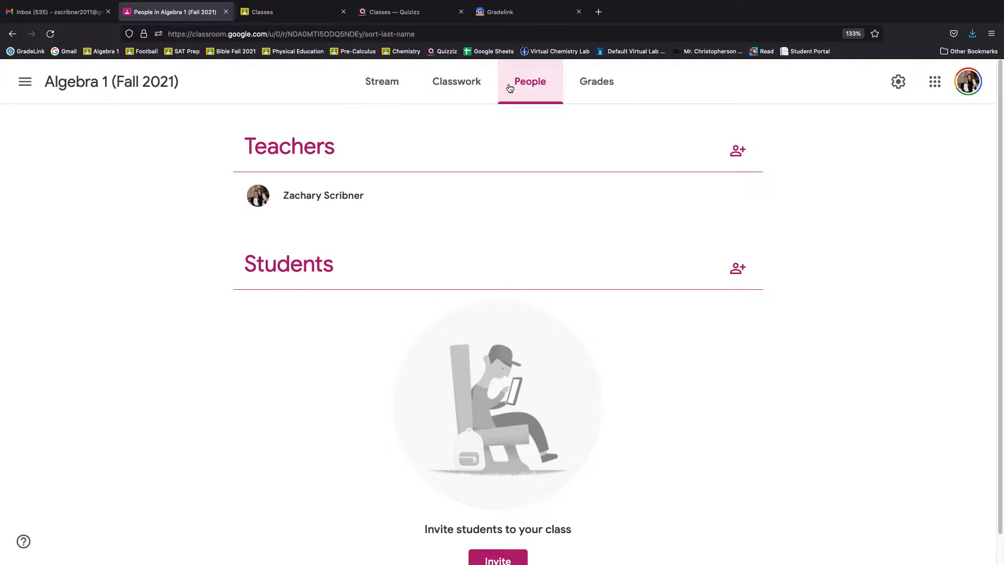
{"action": "left_click", "coordinate": [454, 90]}
{"action": "left_click", "coordinate": [599, 95]}
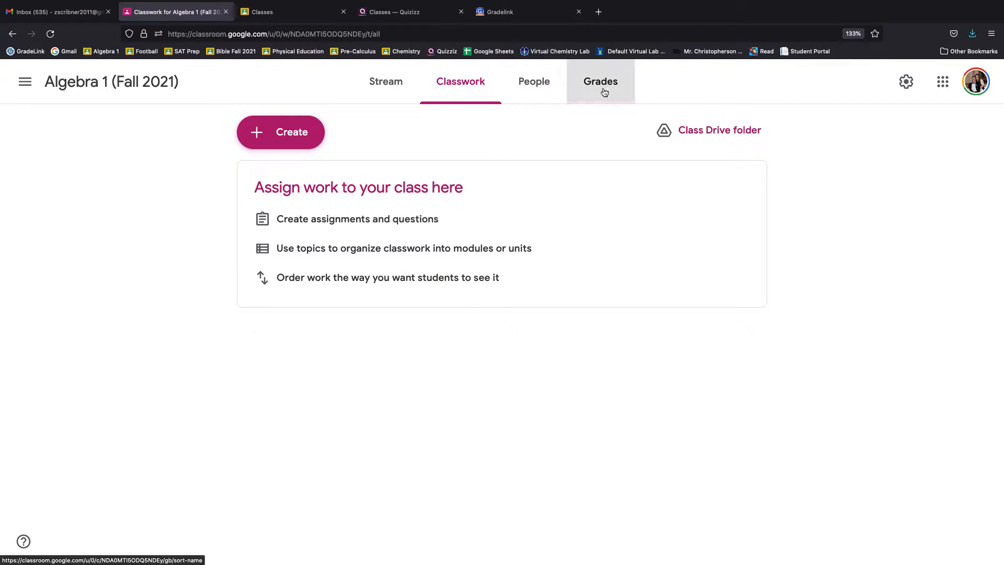
{"action": "left_click", "coordinate": [386, 84]}
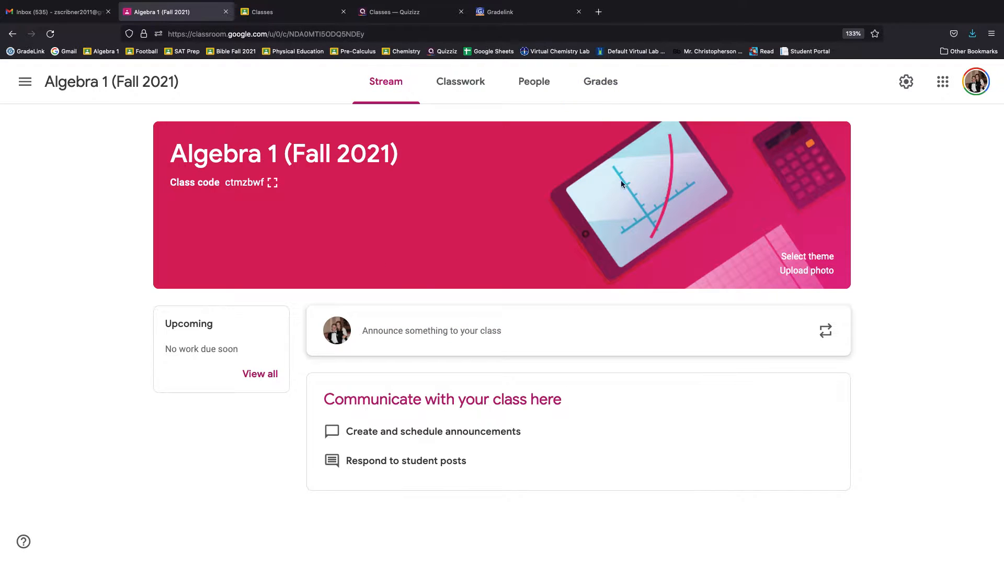
{"action": "left_click", "coordinate": [550, 83]}
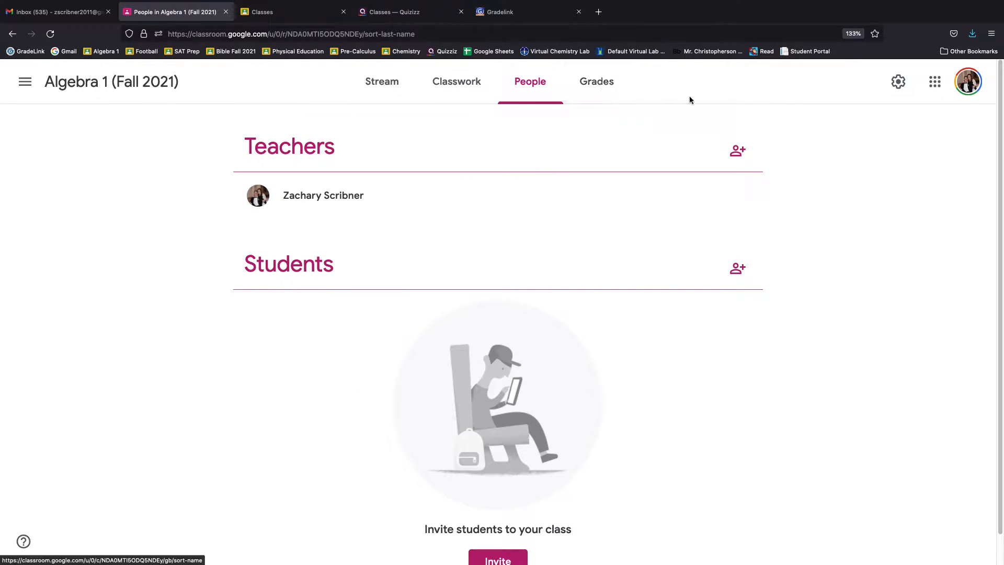
- Copy the class invite link from the settings of Algebra 1 (Fall 2021)
{"action": "left_click", "coordinate": [897, 83]}
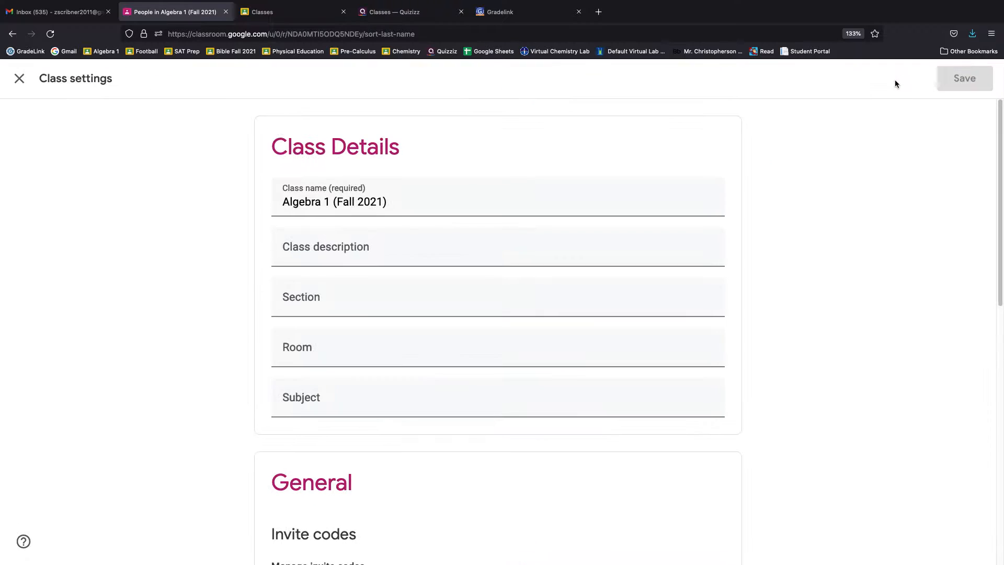
{"action": "scroll", "coordinate": [363, 381], "scroll_direction": "down", "scroll_amount": 8}
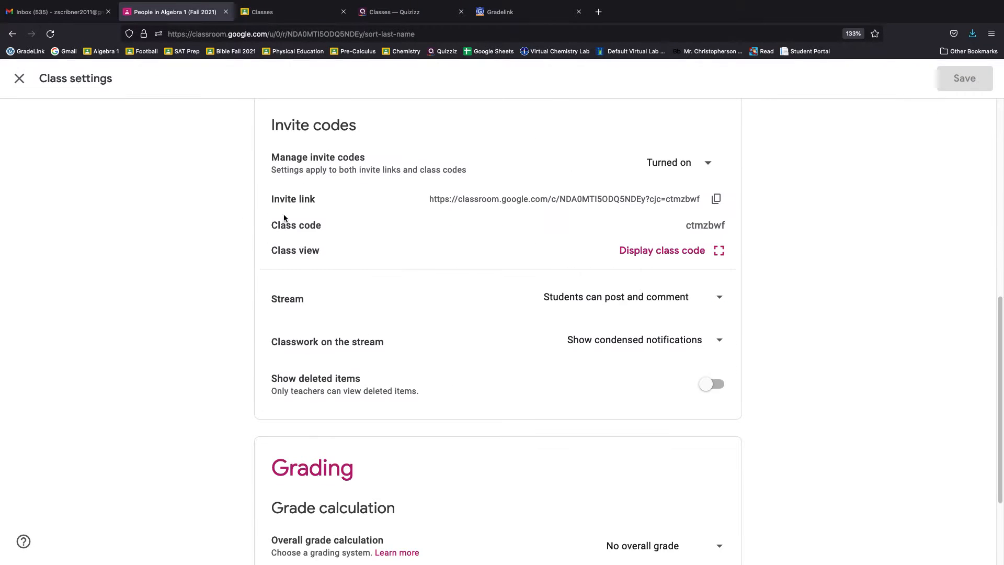
{"action": "left_click", "coordinate": [717, 200]}
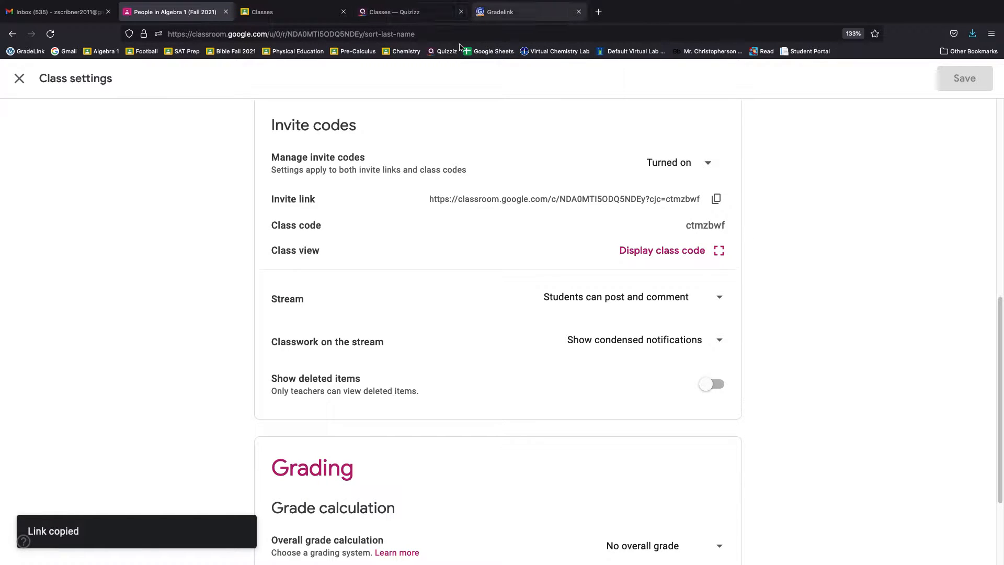
- Switch to Gradelink and open a new SmartSend email
{"action": "left_click", "coordinate": [503, 12]}
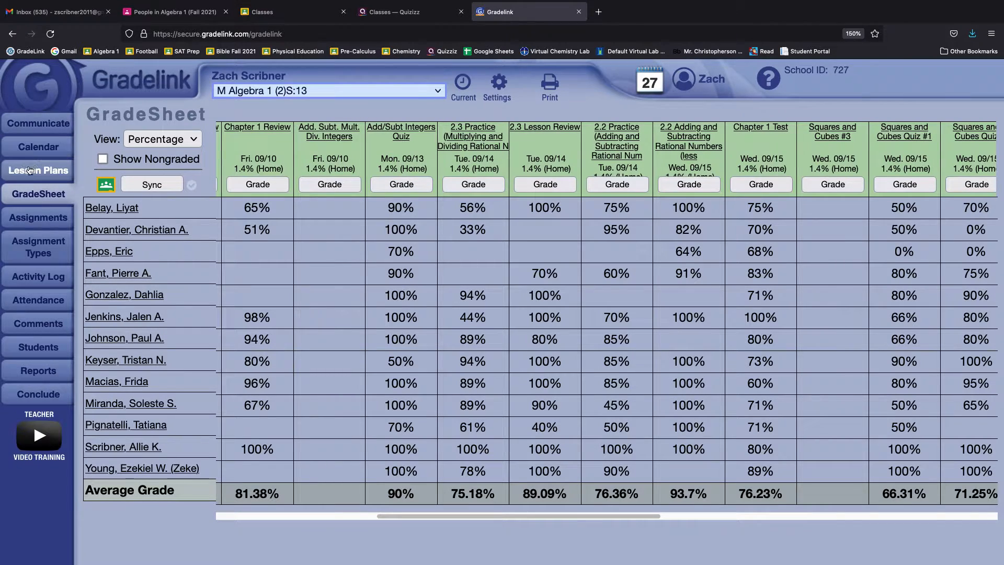
{"action": "left_click", "coordinate": [38, 127]}
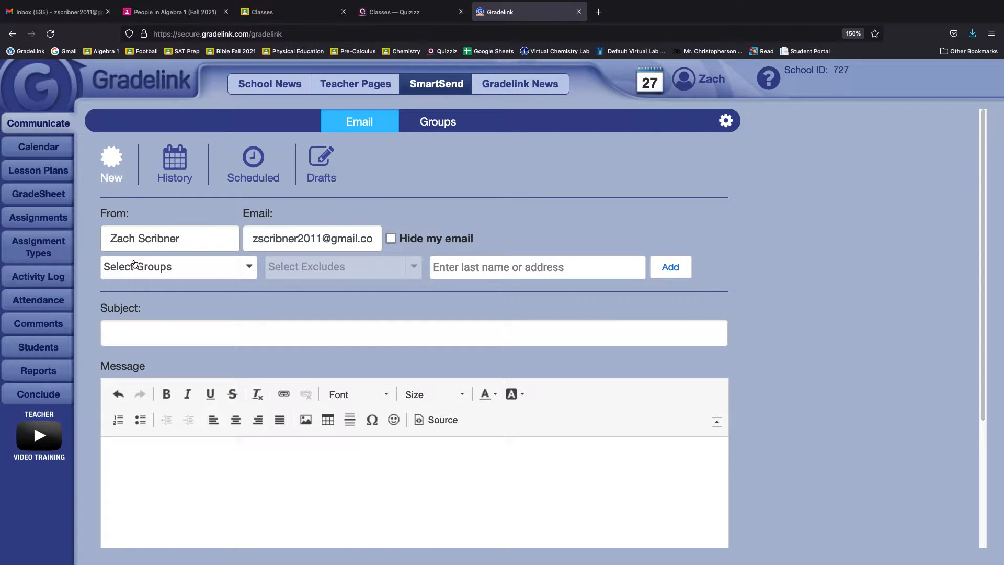
{"action": "scroll", "coordinate": [204, 445], "scroll_direction": "down", "scroll_amount": 3}
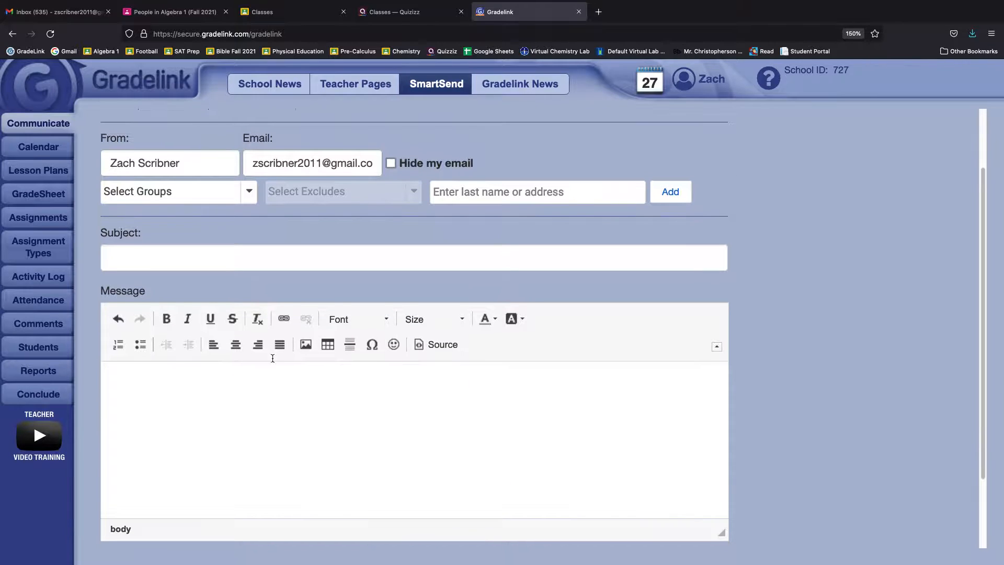
- Insert the copied class invite link into the email message with the display text "GC Invite"
{"action": "left_click", "coordinate": [284, 319]}
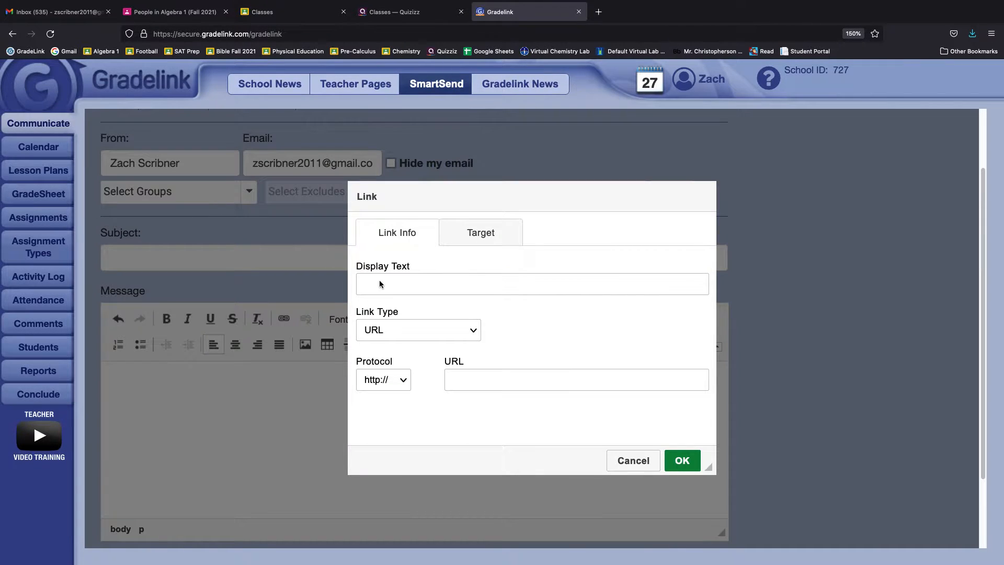
{"action": "key", "text": "ctrl+v"}
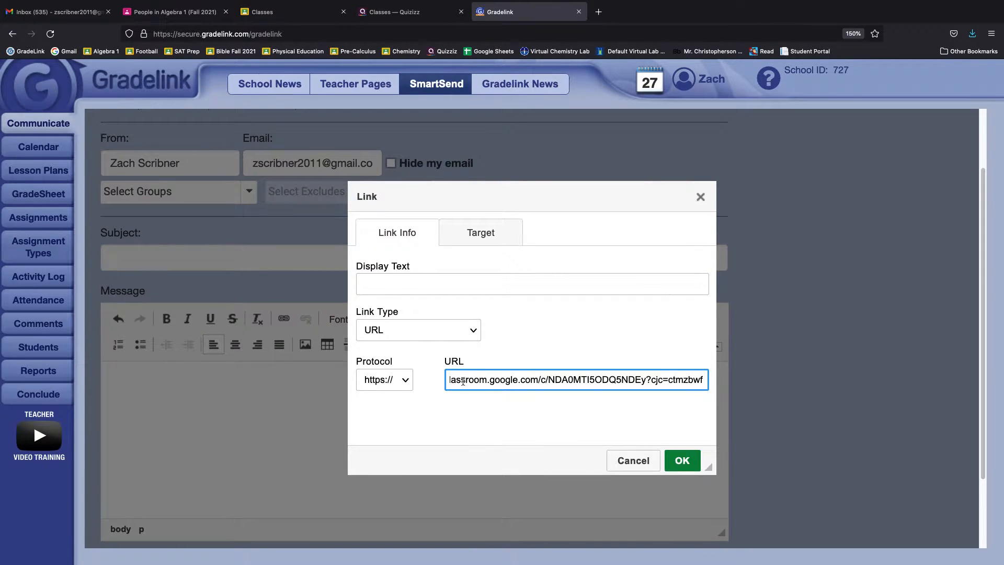
{"action": "left_click", "coordinate": [397, 286]}
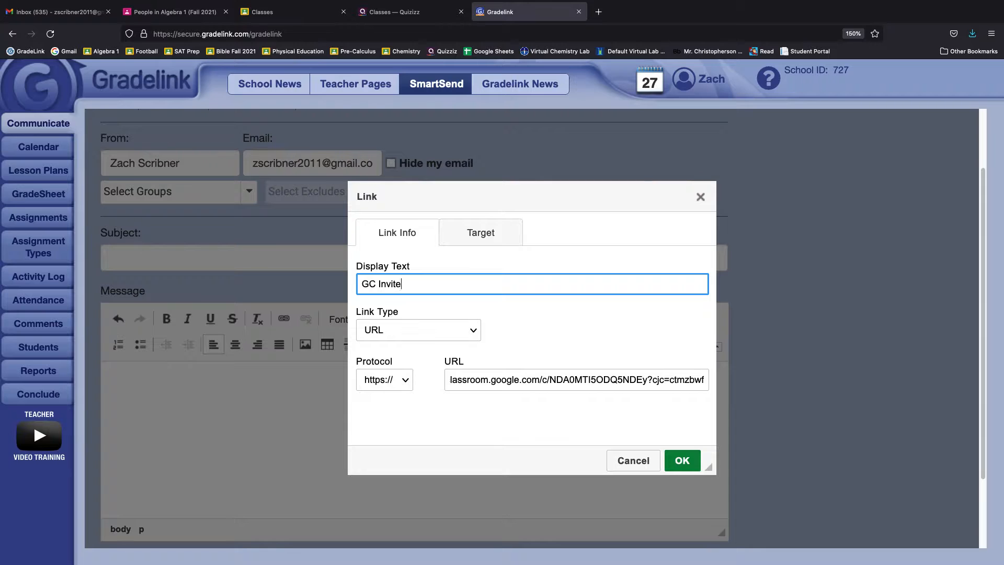
{"action": "left_click", "coordinate": [682, 460]}
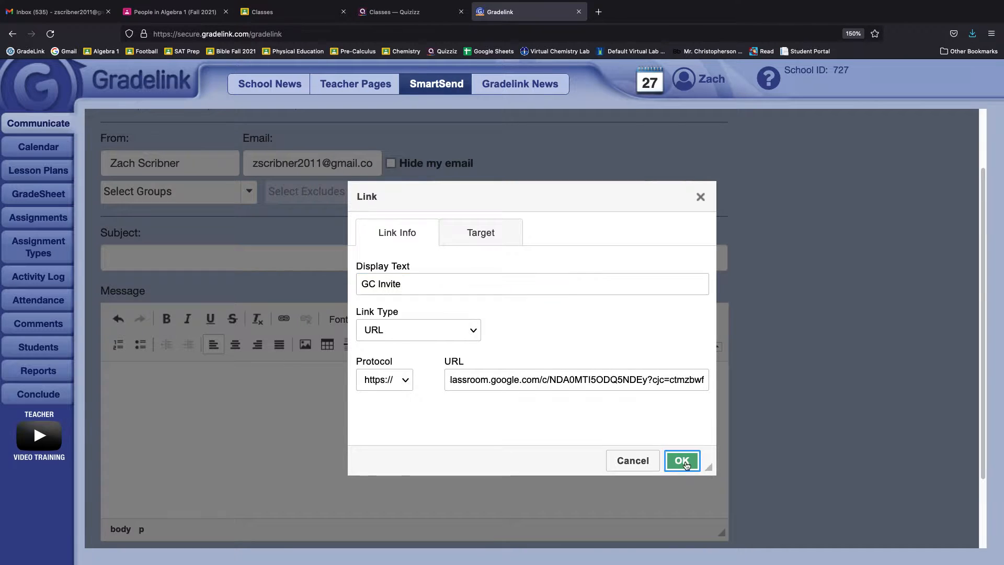
- Start a line of text in the email message, and clear the message body including the GC Invite link
{"action": "left_click", "coordinate": [135, 389]}
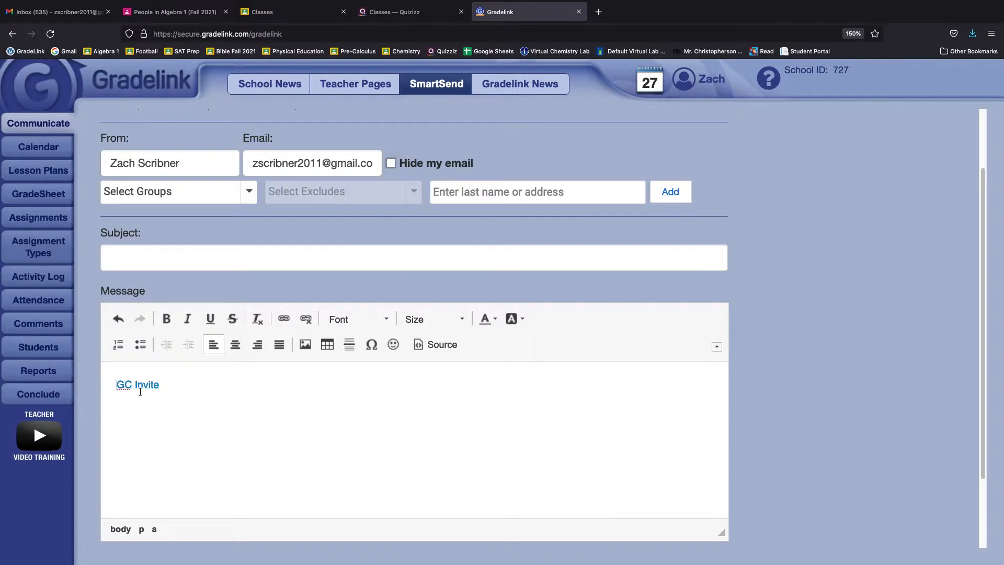
{"action": "key", "text": "Return"}
{"action": "type", "text": "St"}
{"action": "left_click_drag", "start_coordinate": [162, 417], "coordinate": [107, 384]}
{"action": "key", "text": "BackSpace"}
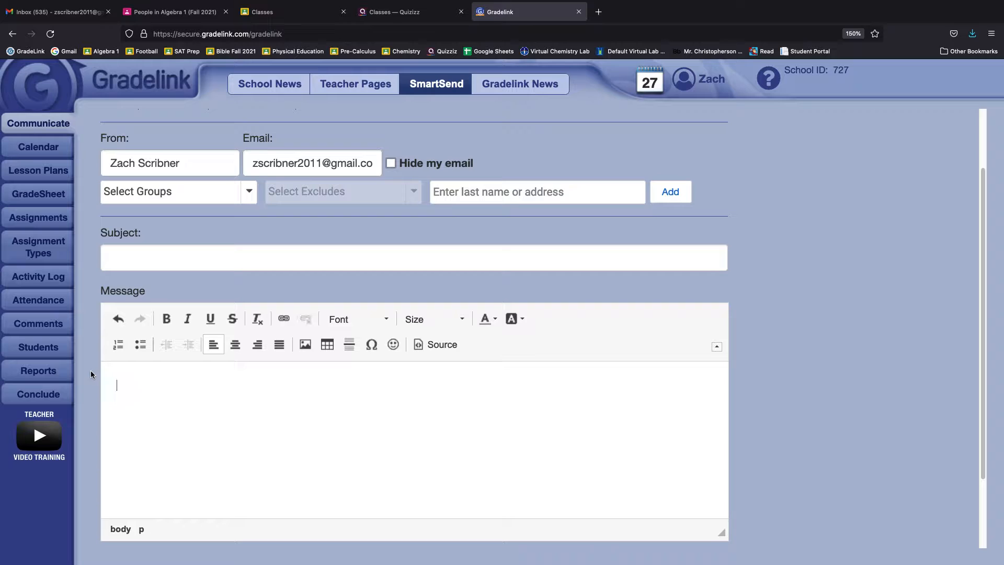
- Switch back to Google Classroom and review the teachers and students listed in the existing Algebra 1 class
{"action": "left_click", "coordinate": [393, 19]}
{"action": "left_click", "coordinate": [290, 17]}
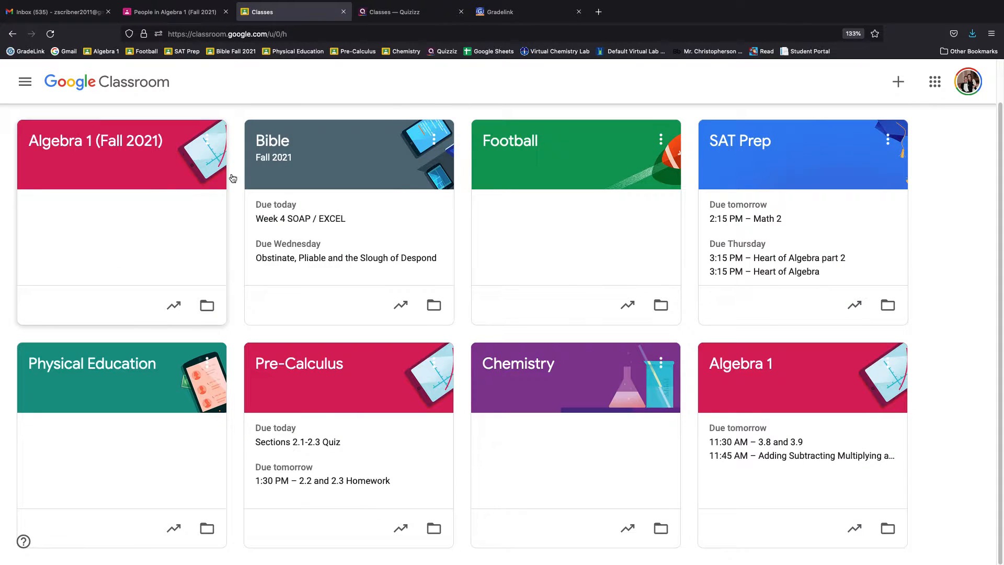
{"action": "left_click", "coordinate": [748, 365]}
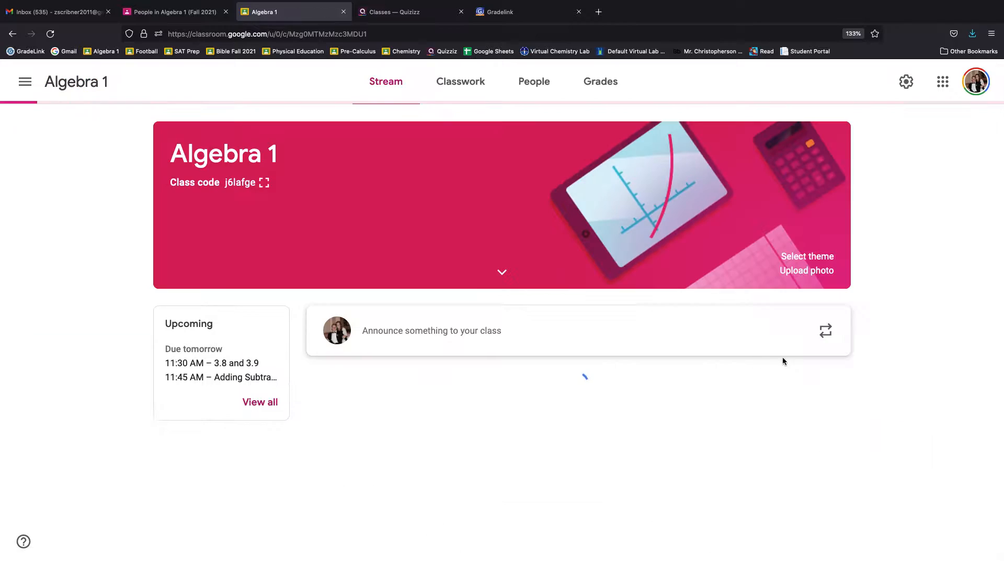
{"action": "left_click", "coordinate": [533, 82]}
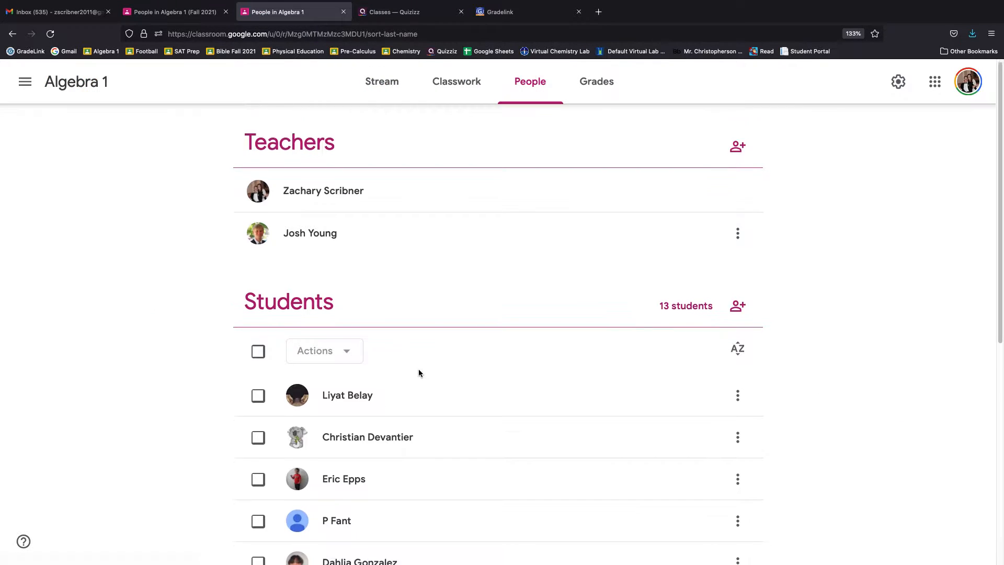
{"action": "scroll", "coordinate": [418, 373], "scroll_direction": "down", "scroll_amount": 7}
{"action": "scroll", "coordinate": [420, 379], "scroll_direction": "up", "scroll_amount": 7}
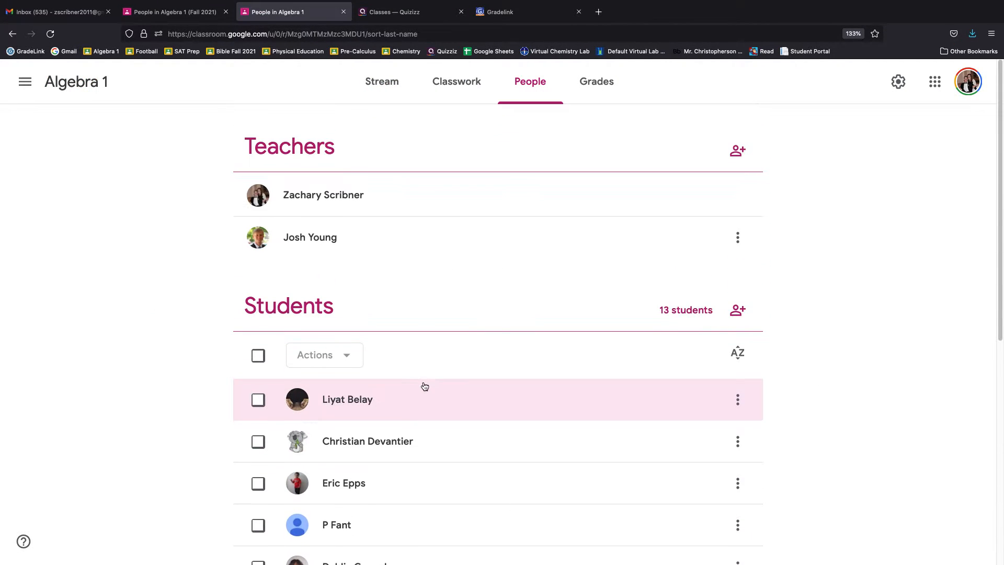
- Examine the Algebra 1 gradebook across its assignment columns
{"action": "left_click", "coordinate": [586, 82]}
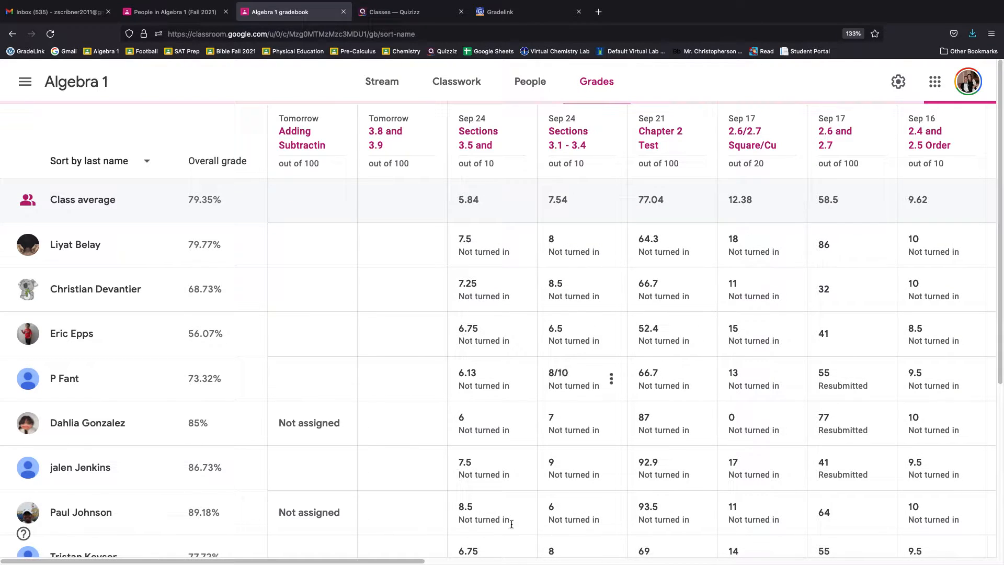
{"action": "scroll", "coordinate": [511, 523], "scroll_direction": "right", "scroll_amount": 10}
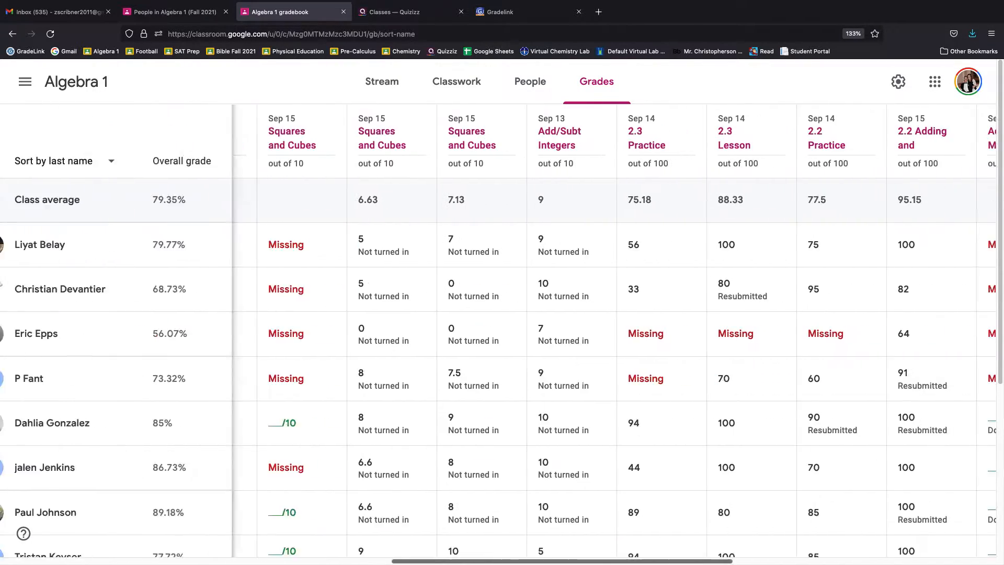
{"action": "scroll", "coordinate": [643, 253], "scroll_direction": "right", "scroll_amount": 5}
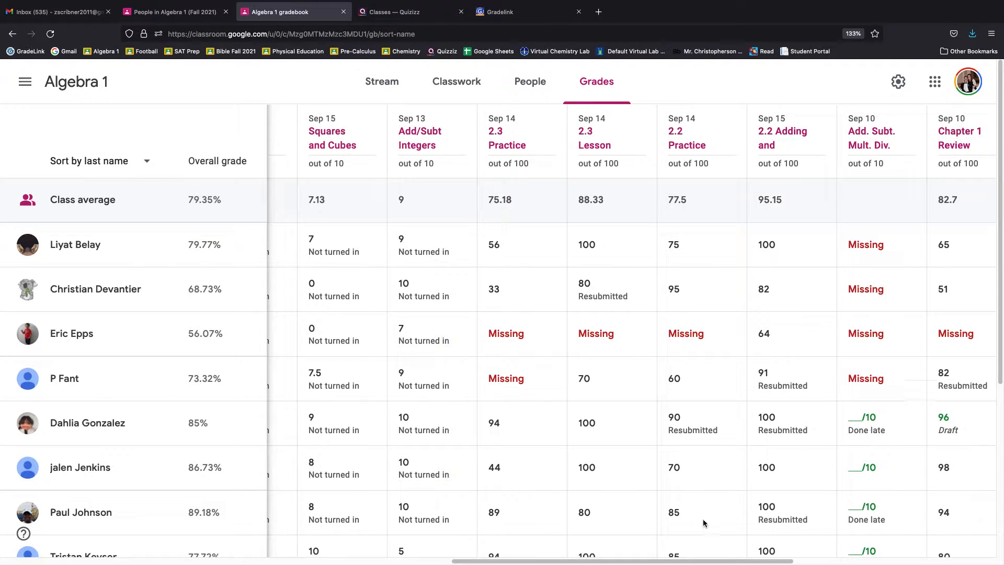
- Review the grading options in the Algebra 1 class settings, keep the overall grade calculation on Total points, and return to the gradebook
{"action": "left_click_drag", "start_coordinate": [628, 562], "coordinate": [223, 562]}
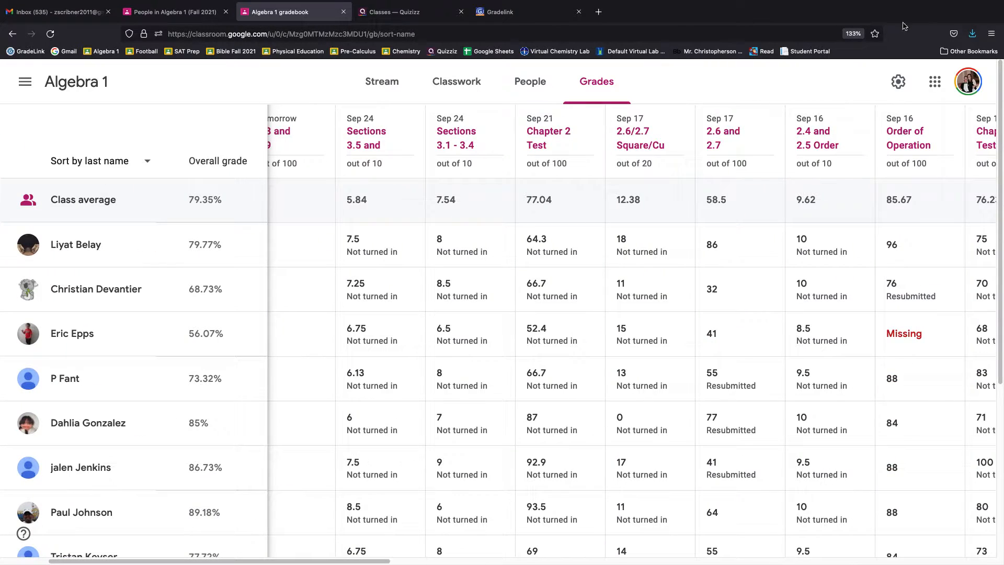
{"action": "left_click", "coordinate": [903, 78]}
{"action": "scroll", "coordinate": [470, 329], "scroll_direction": "down", "scroll_amount": 8}
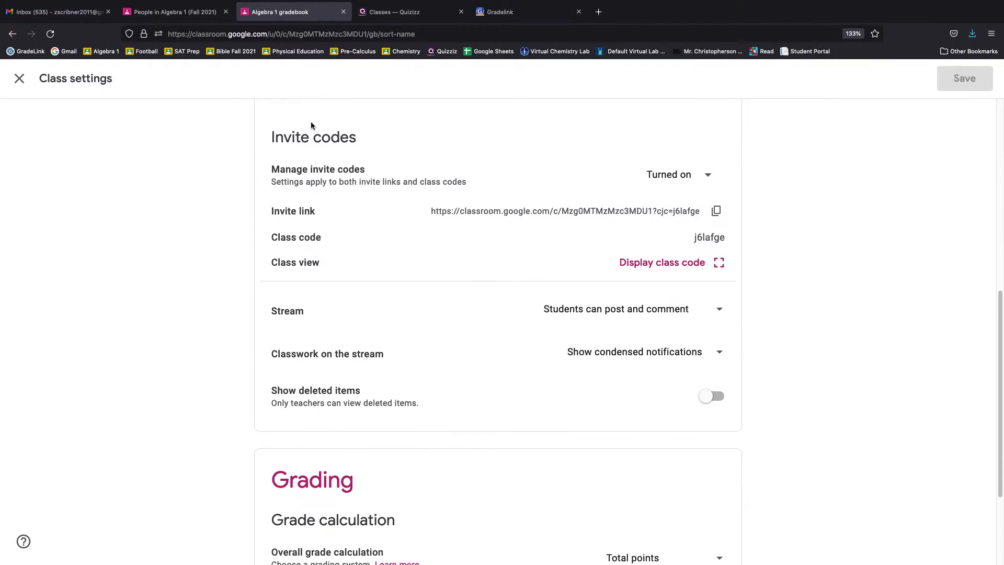
{"action": "scroll", "coordinate": [349, 332], "scroll_direction": "down", "scroll_amount": 3}
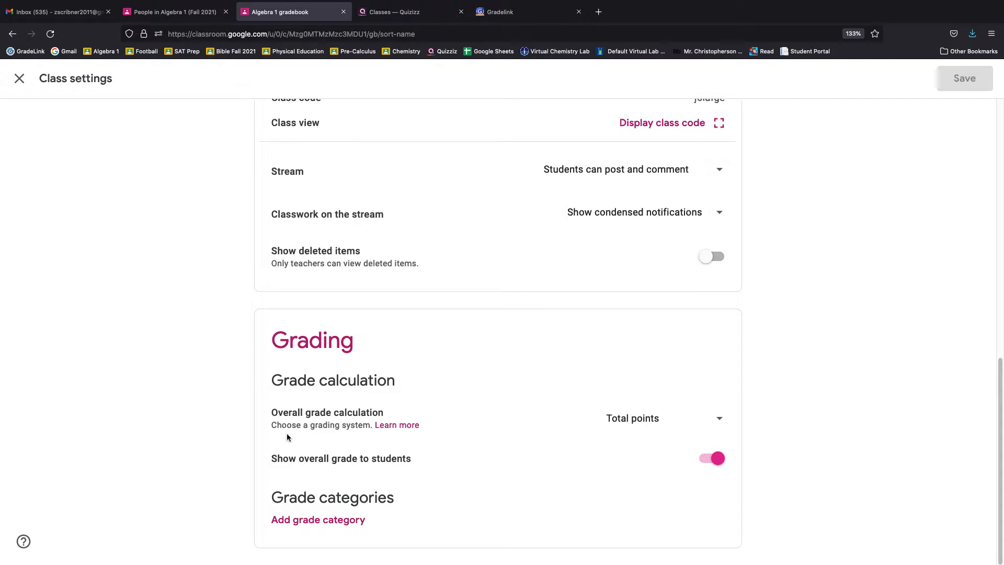
{"action": "left_click", "coordinate": [645, 421]}
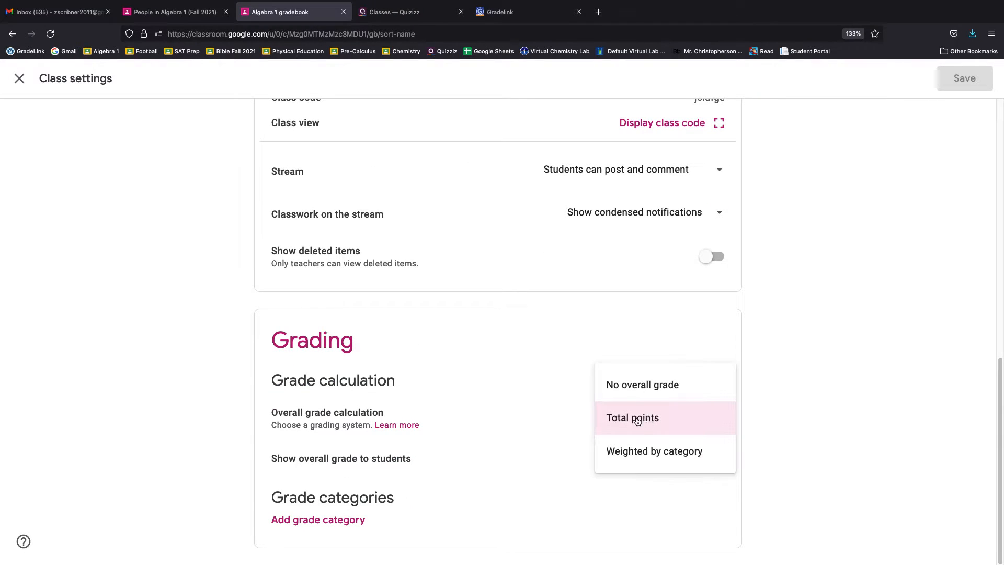
{"action": "left_click", "coordinate": [646, 421]}
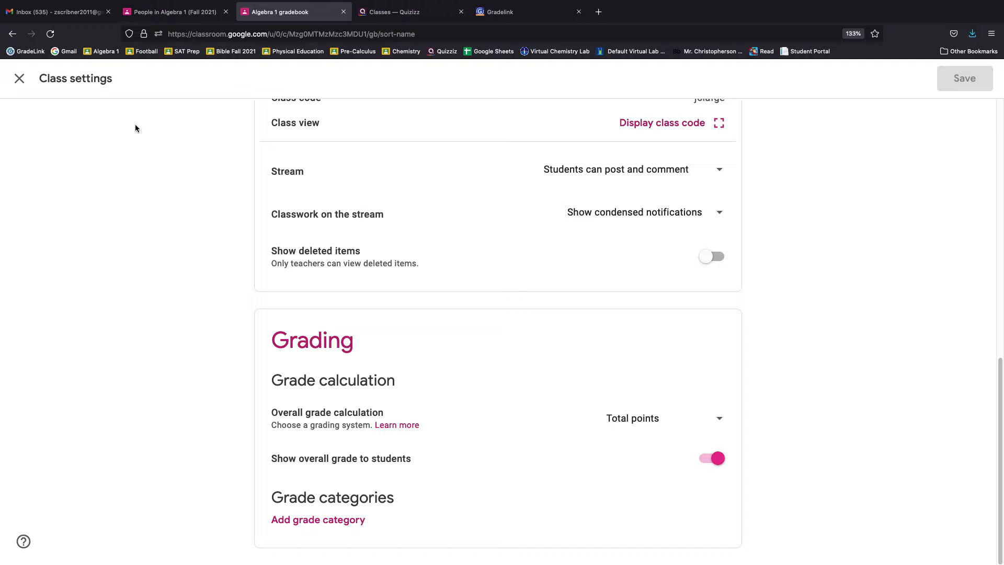
{"action": "left_click", "coordinate": [20, 79]}
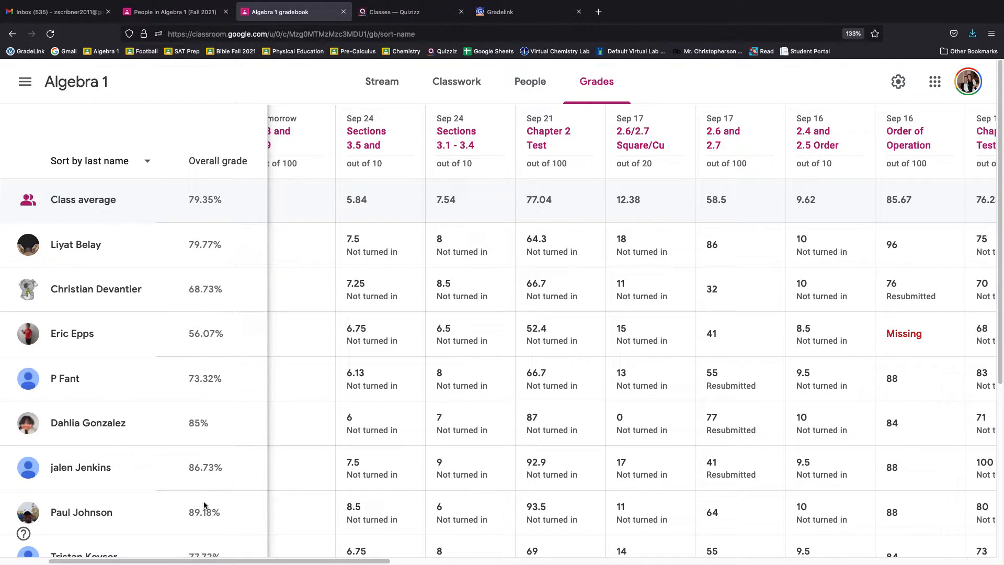
- Return to the Algebra 1 (Fall 2021) class and close its class settings to show the people page
{"action": "left_click", "coordinate": [400, 13]}
{"action": "left_click", "coordinate": [259, 10]}
{"action": "left_click", "coordinate": [161, 13]}
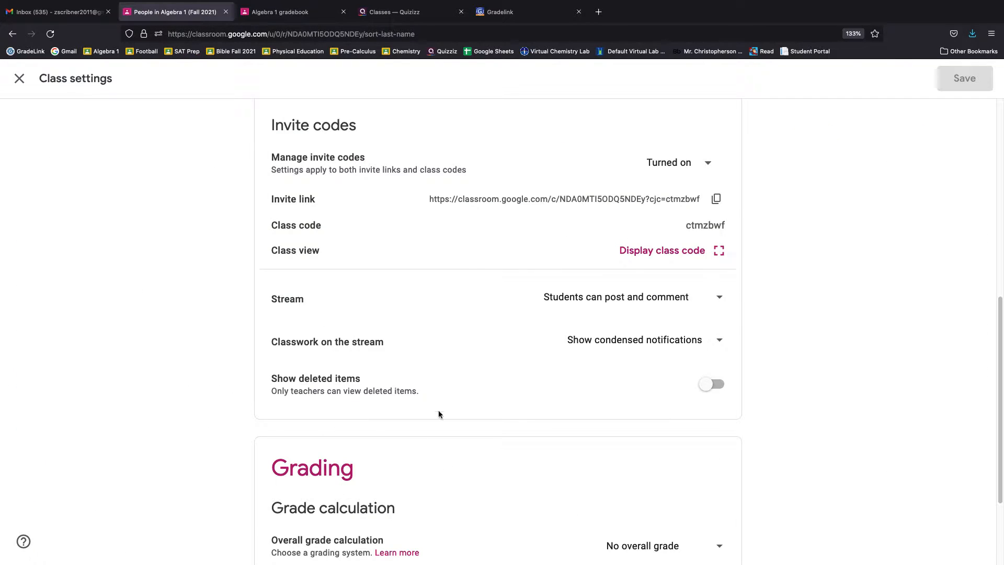
{"action": "scroll", "coordinate": [133, 291], "scroll_direction": "up", "scroll_amount": 7}
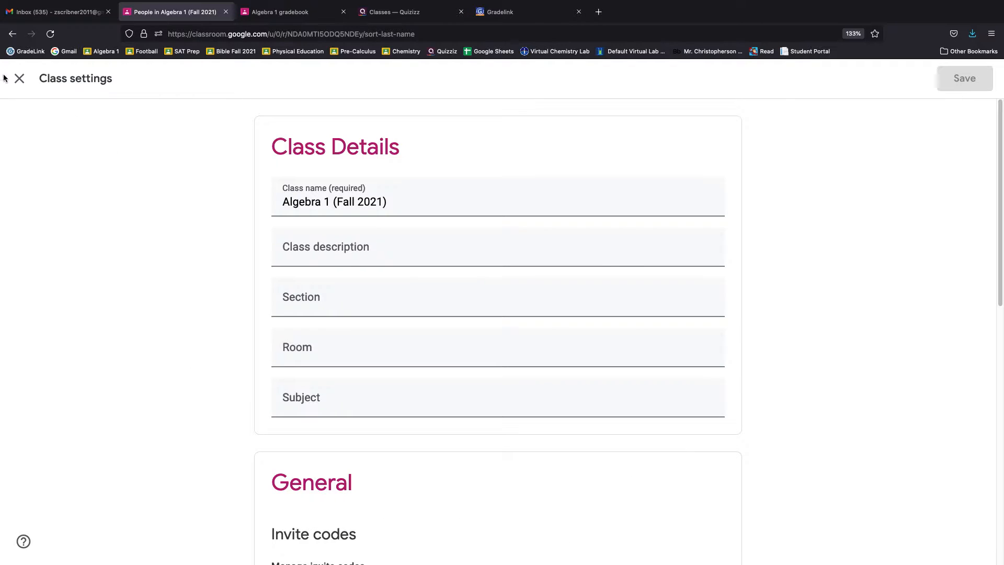
{"action": "left_click", "coordinate": [19, 79]}
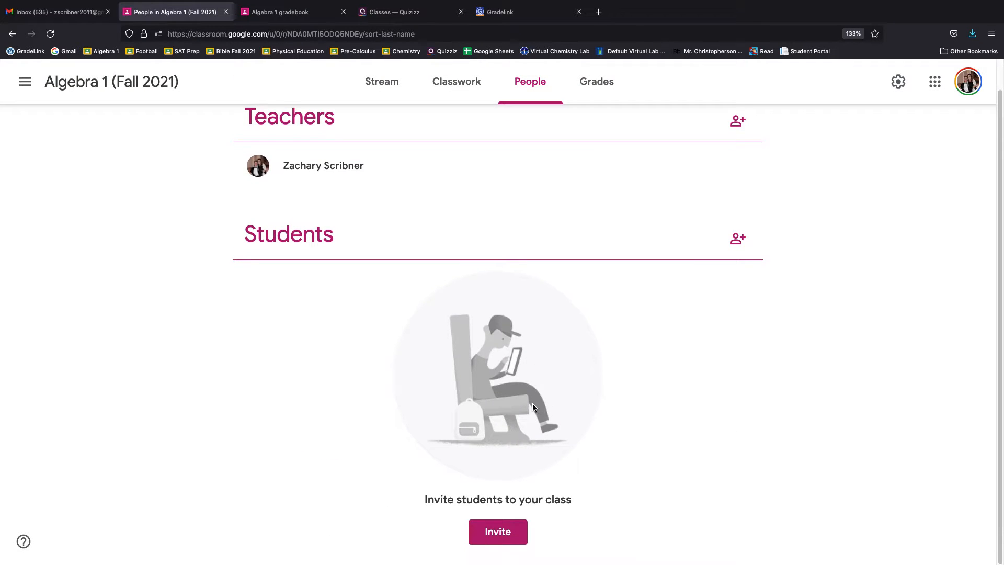
- Search for a co-teacher in the Algebra 1 (Fall 2021) teacher invitation, and close it without inviting anyone
{"action": "scroll", "coordinate": [532, 403], "scroll_direction": "up", "scroll_amount": 1}
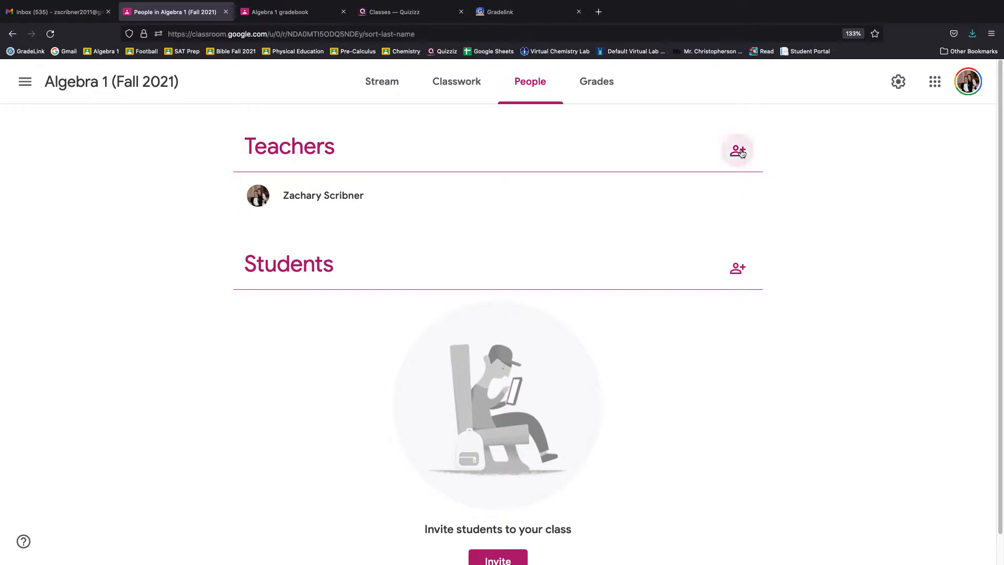
{"action": "left_click", "coordinate": [737, 151]}
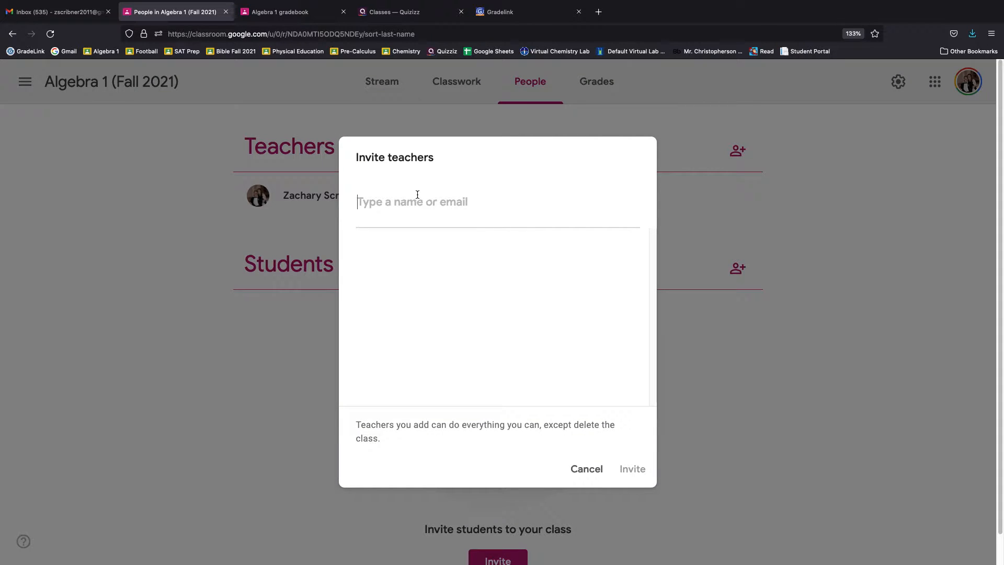
{"action": "type", "text": "gtn"}
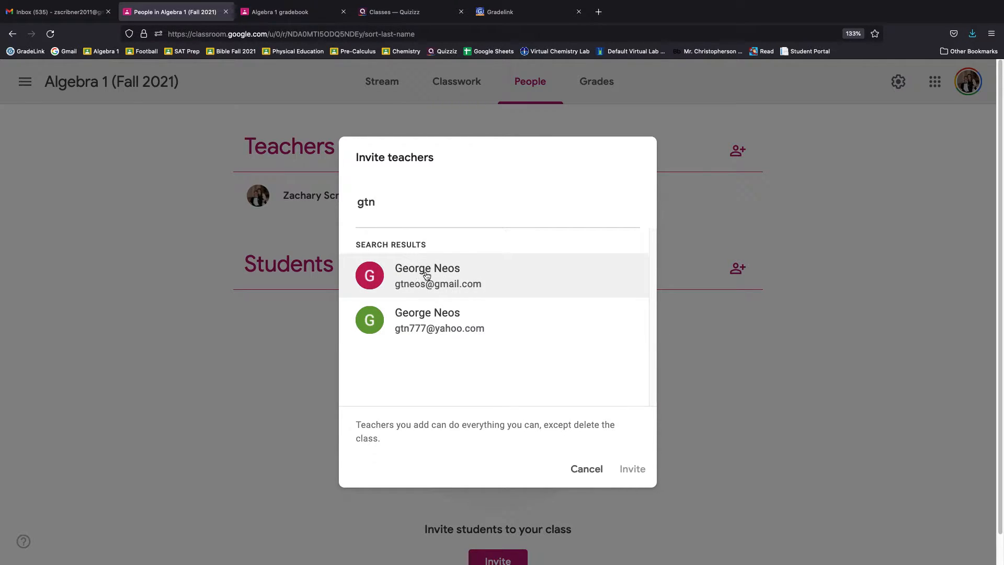
{"action": "left_click", "coordinate": [585, 470]}
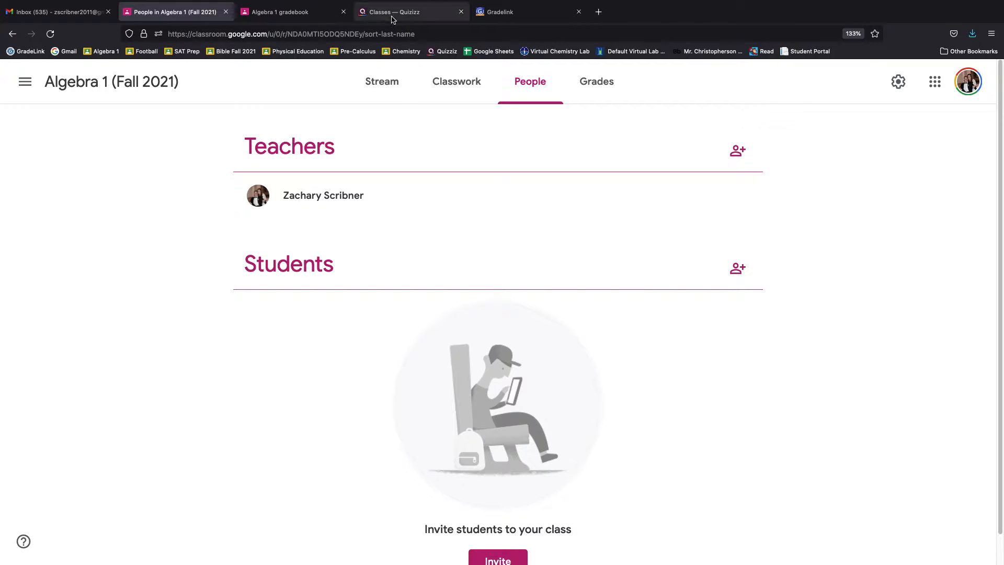
- Open the Adding Subtracting Multiplying and Dividing Integers assignment from the Algebra 1 stream and view its student work and instructions
{"action": "left_click", "coordinate": [262, 13]}
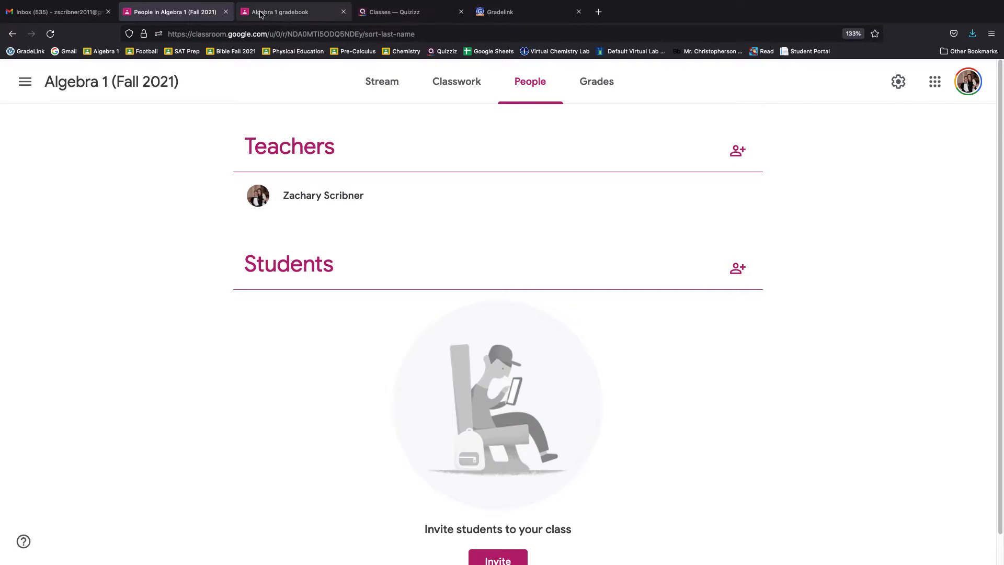
{"action": "left_click", "coordinate": [381, 16]}
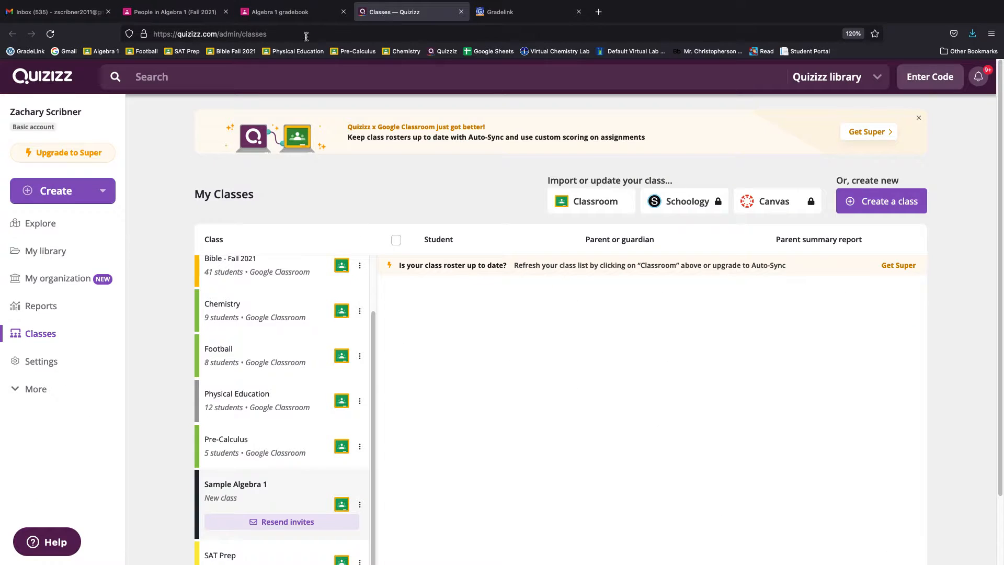
{"action": "left_click", "coordinate": [285, 12]}
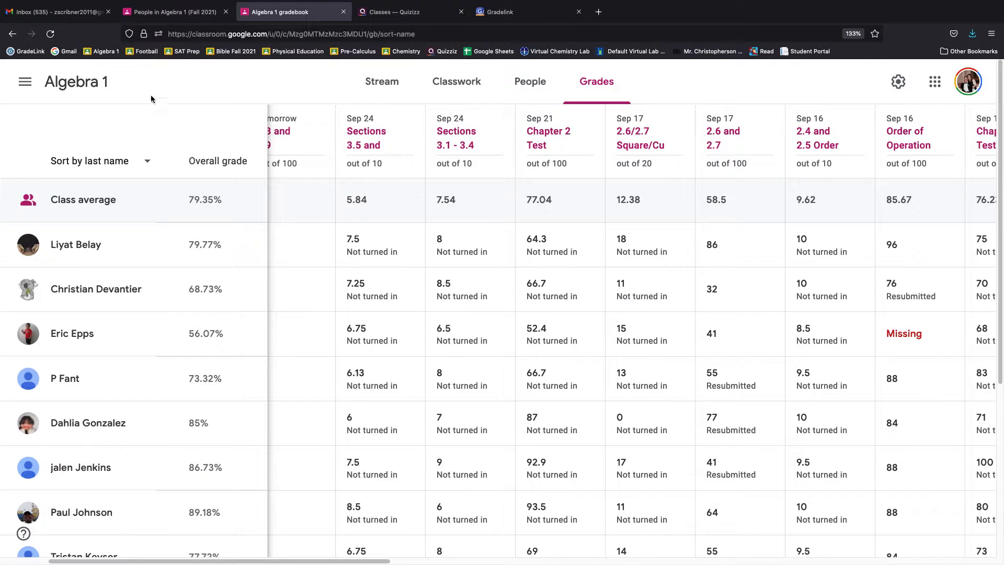
{"action": "left_click", "coordinate": [71, 93]}
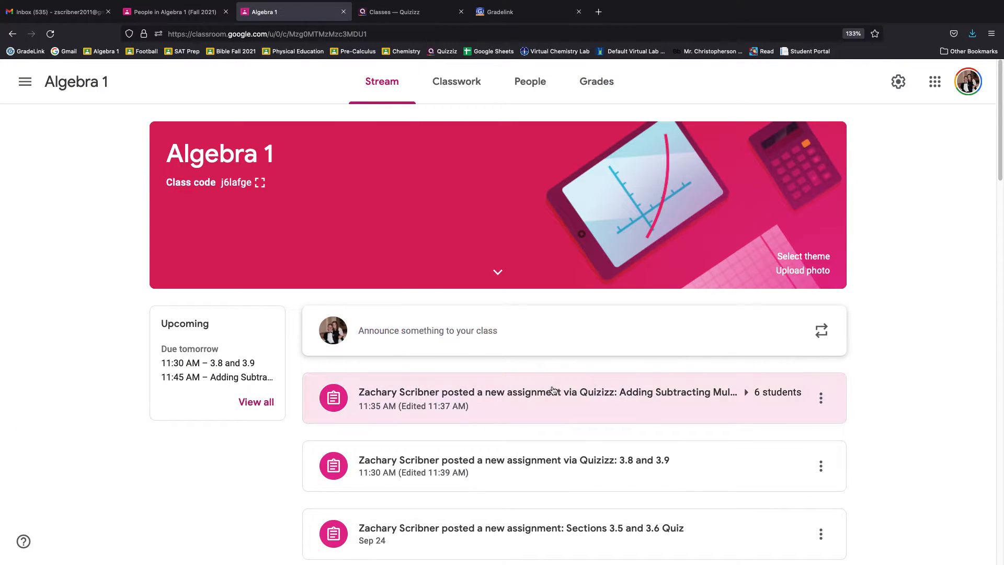
{"action": "scroll", "coordinate": [557, 393], "scroll_direction": "down", "scroll_amount": 1}
{"action": "scroll", "coordinate": [557, 393], "scroll_direction": "down", "scroll_amount": 2}
{"action": "left_click", "coordinate": [498, 333]}
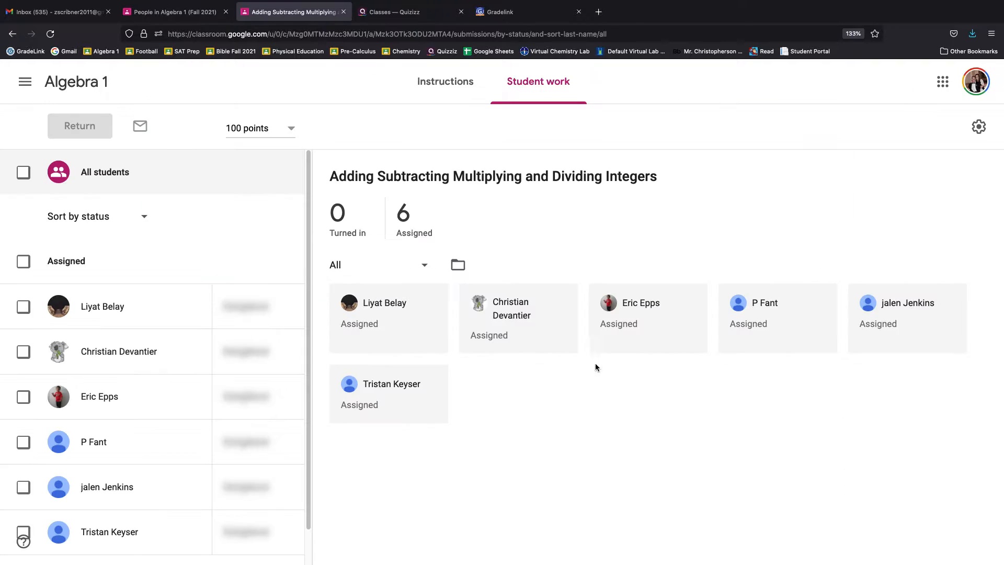
{"action": "left_click", "coordinate": [444, 81]}
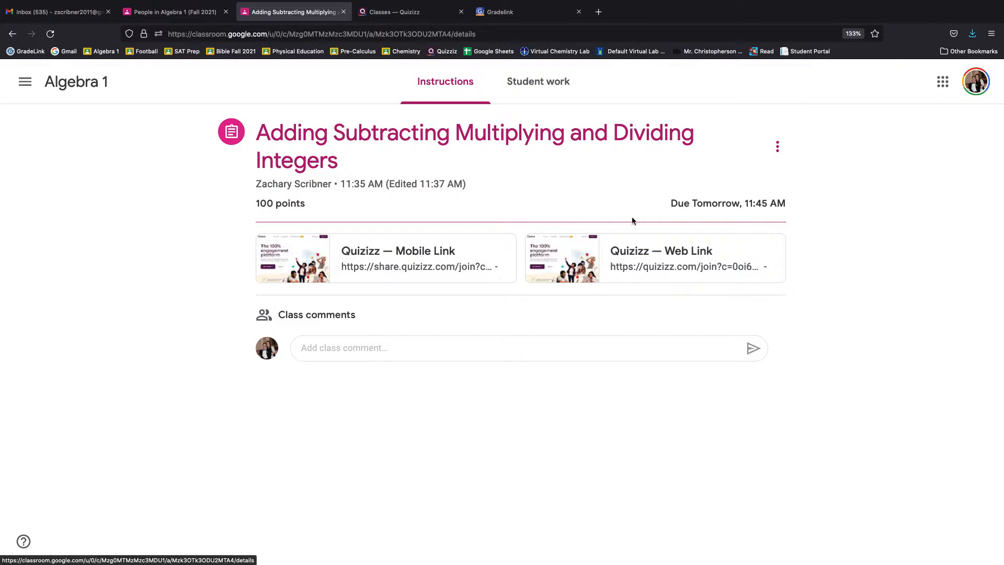
- Switch to Quizizz and view the quizzes in the personal library
{"action": "left_click", "coordinate": [382, 19]}
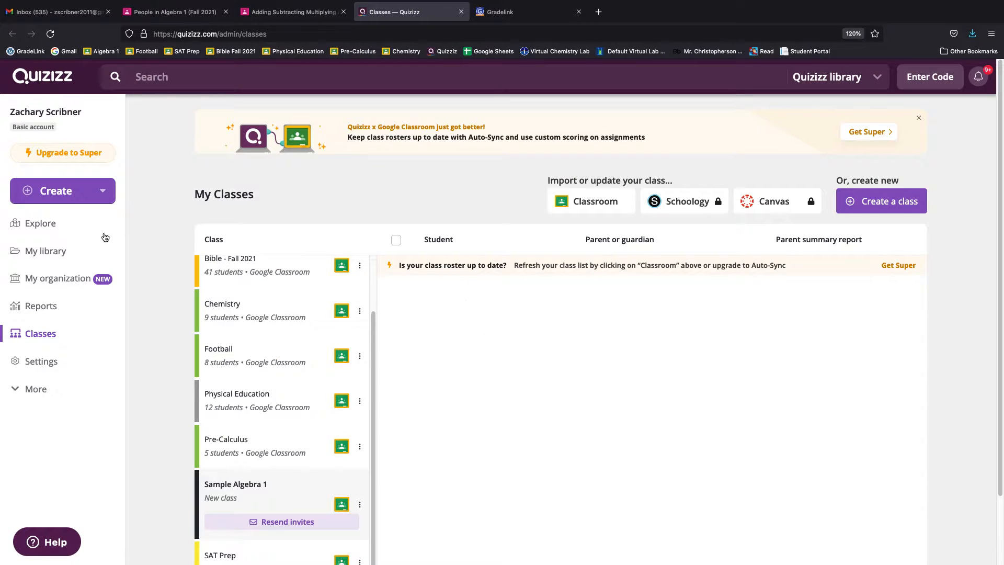
{"action": "scroll", "coordinate": [309, 408], "scroll_direction": "up", "scroll_amount": 2}
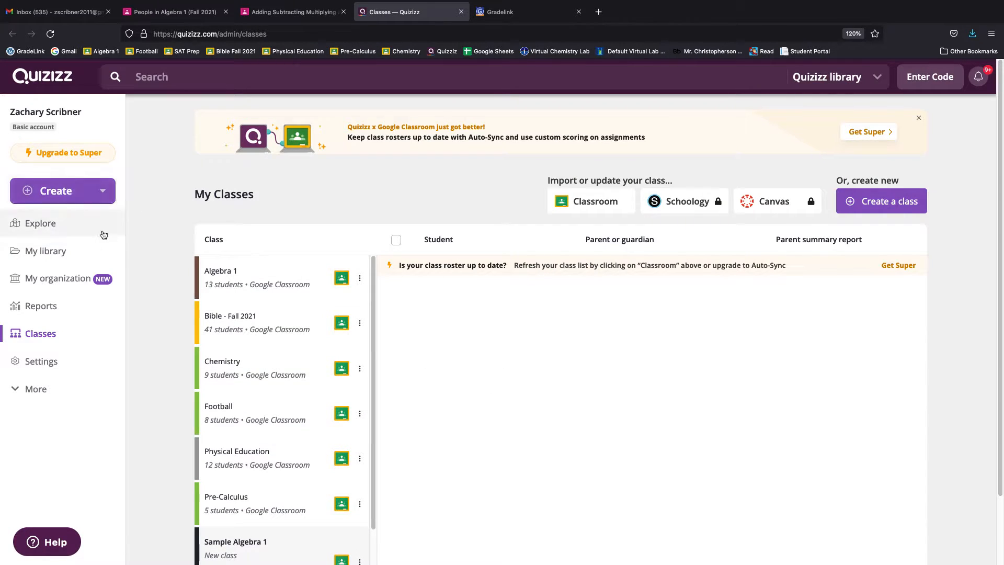
{"action": "left_click", "coordinate": [44, 252]}
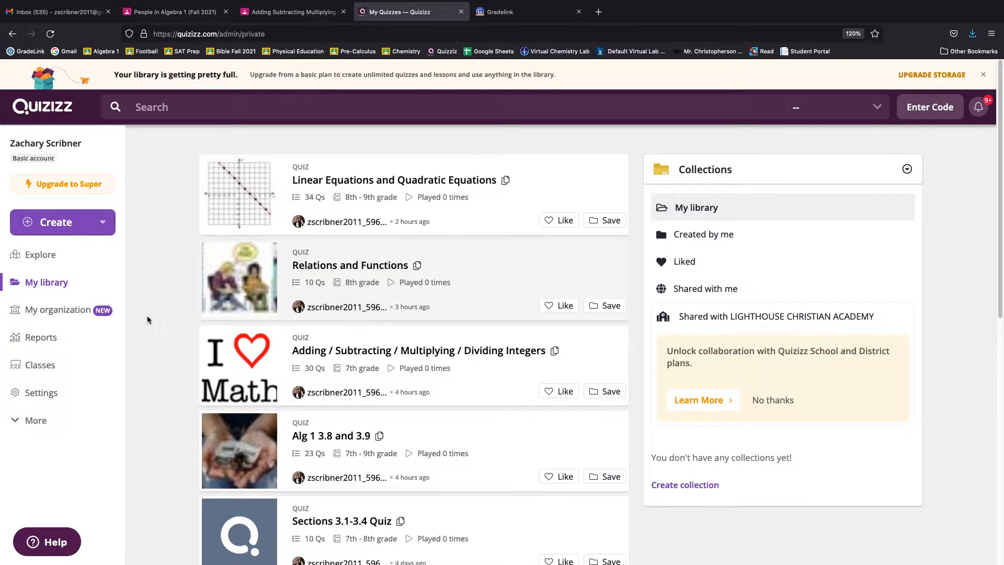
- Open the Pre-Calculus Linear Equations report from the Quizizz reports and review the participants' results
{"action": "left_click", "coordinate": [42, 338]}
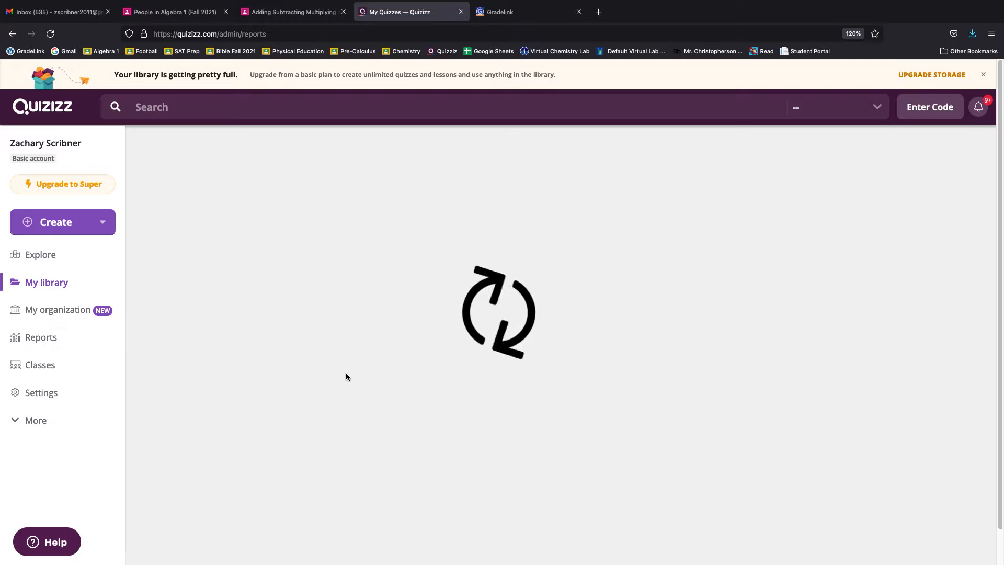
{"action": "scroll", "coordinate": [434, 377], "scroll_direction": "down", "scroll_amount": 3}
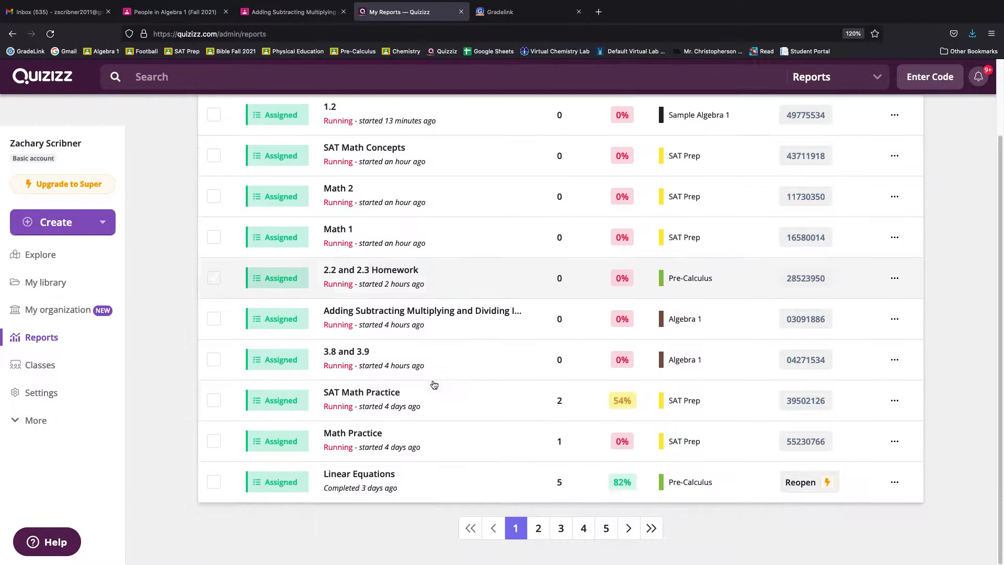
{"action": "left_click", "coordinate": [353, 480]}
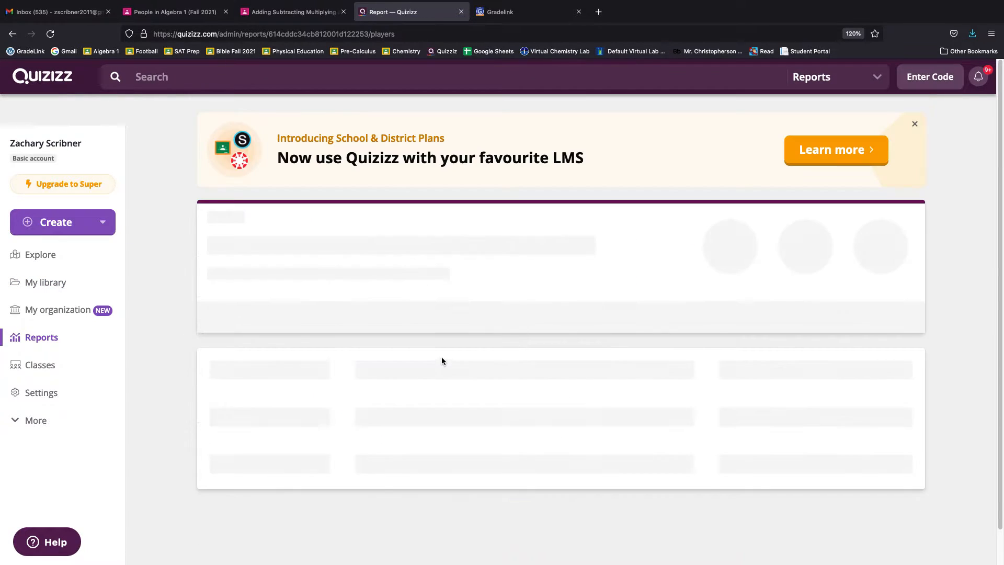
{"action": "scroll", "coordinate": [470, 418], "scroll_direction": "down", "scroll_amount": 5}
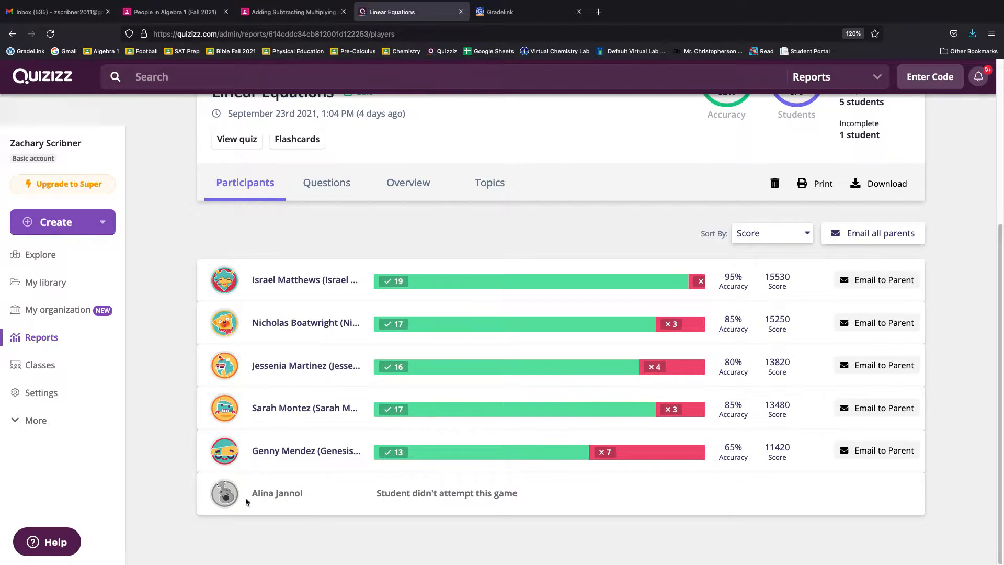
- Review the student rosters of the Algebra 1 and Chemistry classes in Quizizz, including pending invites
{"action": "left_click", "coordinate": [44, 369]}
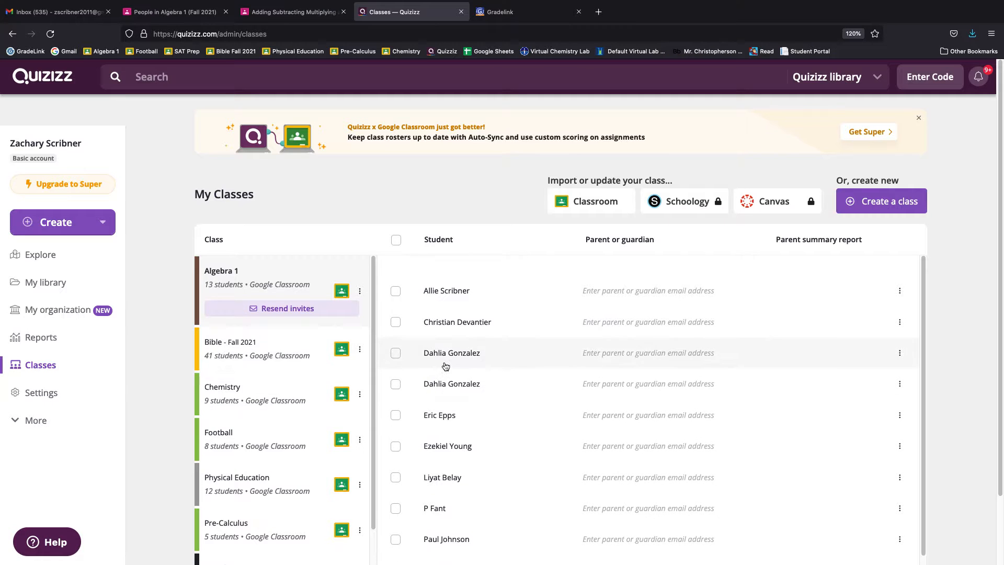
{"action": "scroll", "coordinate": [449, 370], "scroll_direction": "down", "scroll_amount": 3}
{"action": "scroll", "coordinate": [450, 373], "scroll_direction": "down", "scroll_amount": 1}
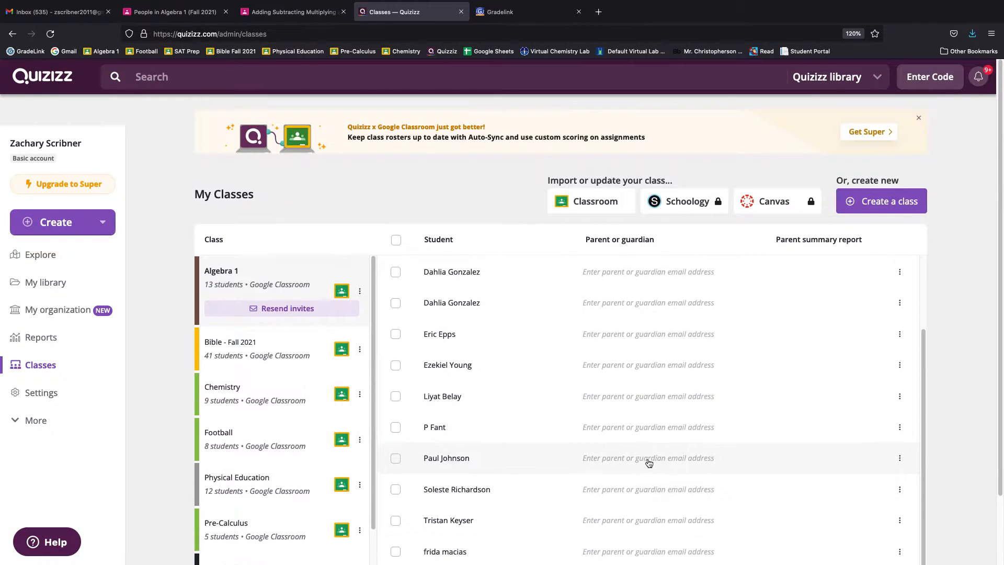
{"action": "scroll", "coordinate": [653, 521], "scroll_direction": "down", "scroll_amount": 2}
{"action": "left_click", "coordinate": [243, 380]}
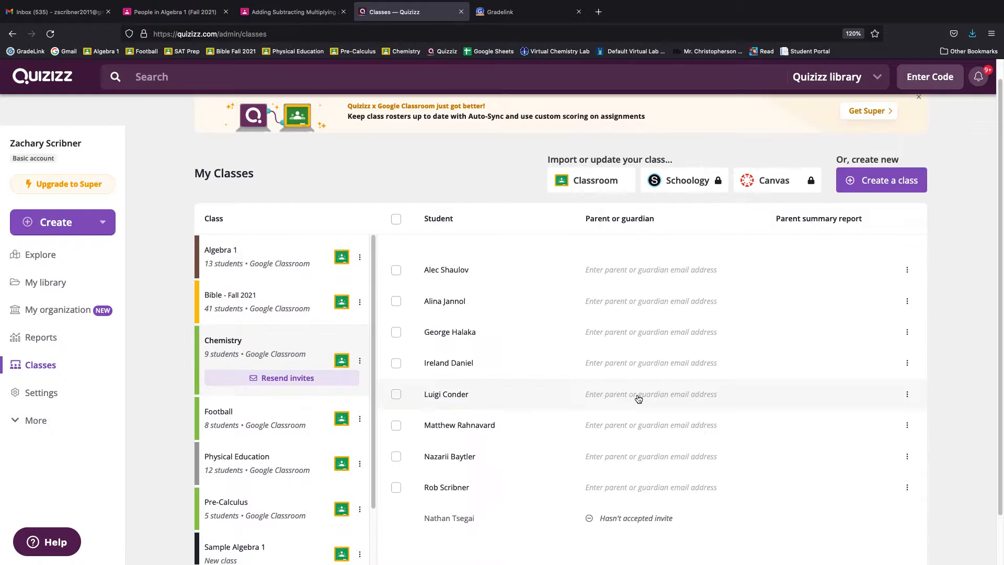
{"action": "scroll", "coordinate": [650, 399], "scroll_direction": "down", "scroll_amount": 1}
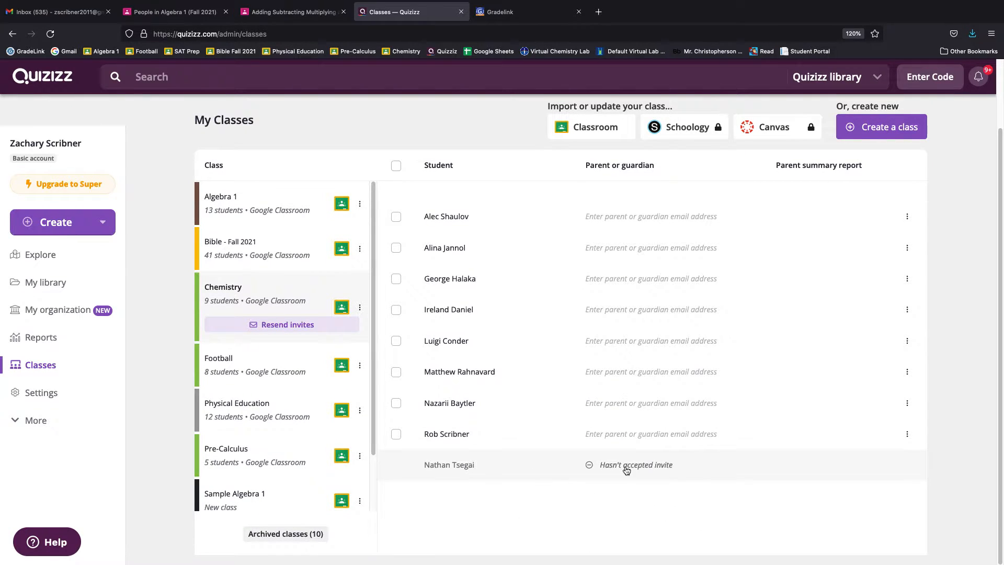
{"action": "scroll", "coordinate": [626, 471], "scroll_direction": "up", "scroll_amount": 1}
{"action": "scroll", "coordinate": [626, 473], "scroll_direction": "down", "scroll_amount": 1}
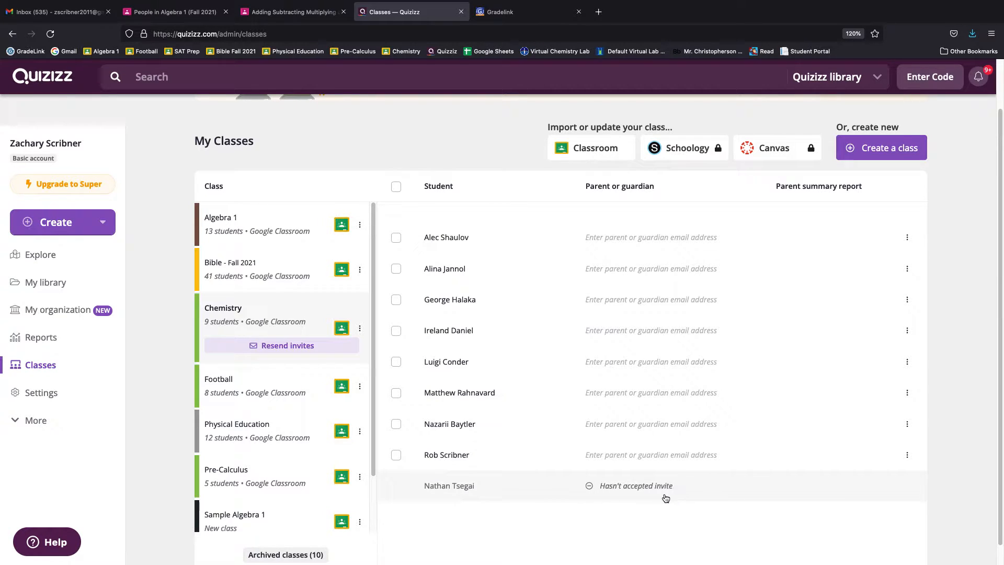
- Import the Algebra 1 (Fall 2021) class from Google Classroom into Quizizz, keeping the other classes selected for update
{"action": "left_click", "coordinate": [604, 151]}
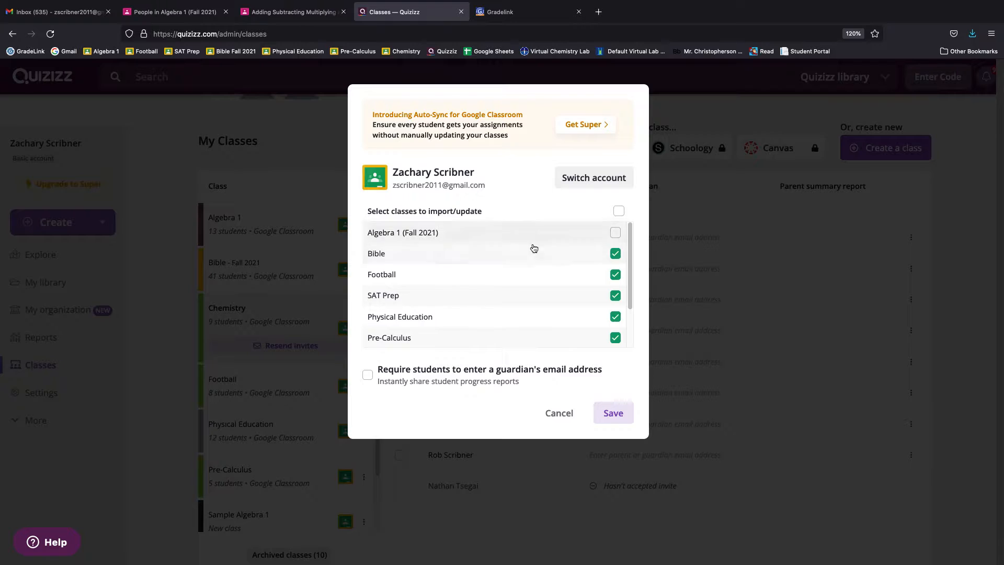
{"action": "left_click", "coordinate": [616, 233]}
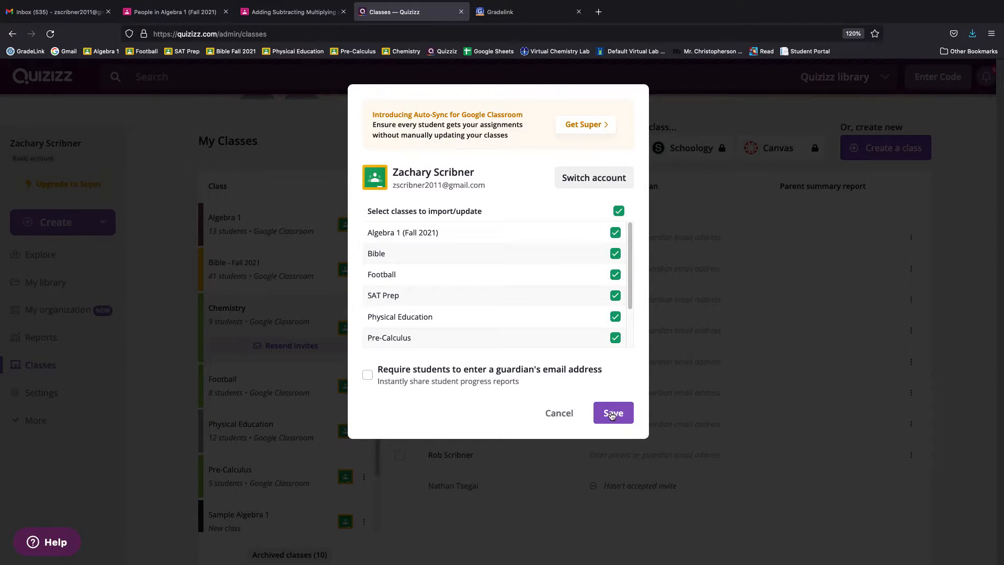
{"action": "left_click", "coordinate": [615, 414]}
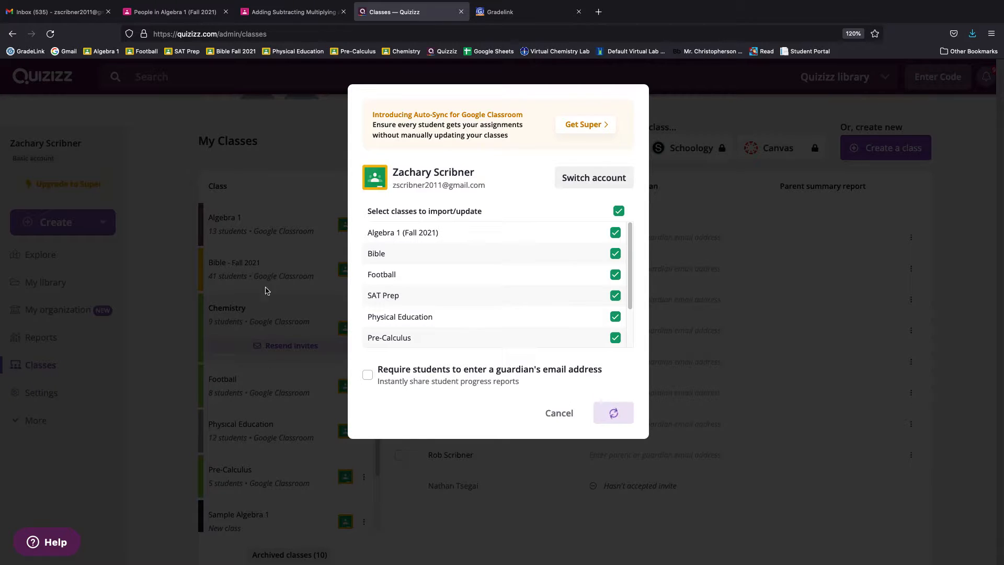
{"action": "scroll", "coordinate": [250, 470], "scroll_direction": "down", "scroll_amount": 2}
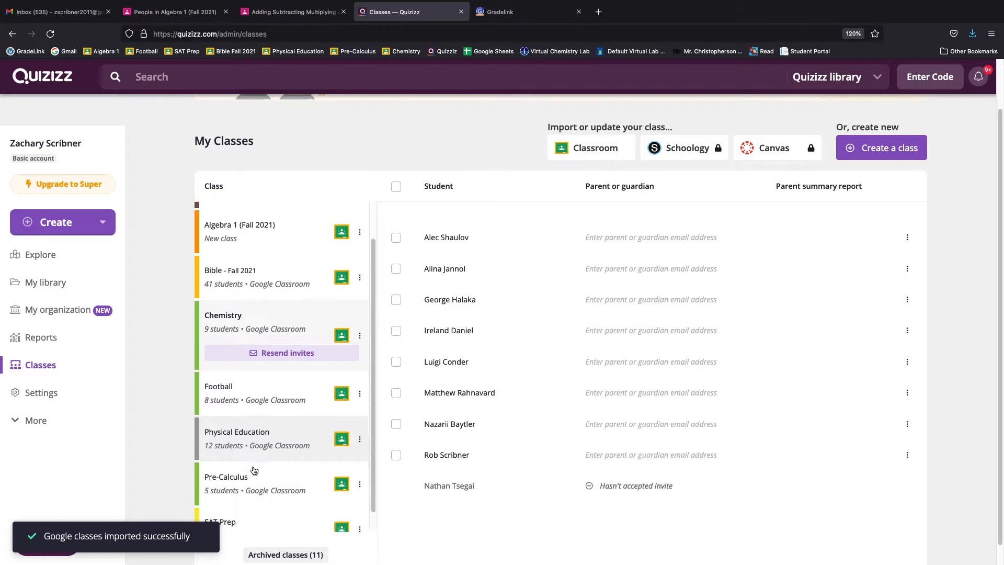
- Search the Quizizz library for "Linear equations" and preview the questions of several results
{"action": "scroll", "coordinate": [250, 471], "scroll_direction": "up", "scroll_amount": 2}
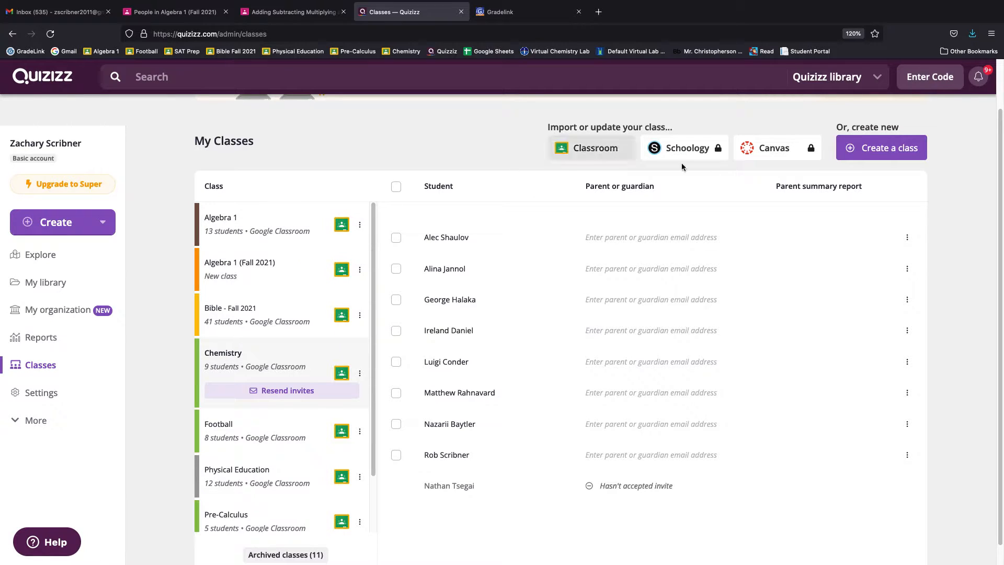
{"action": "left_click", "coordinate": [660, 75]}
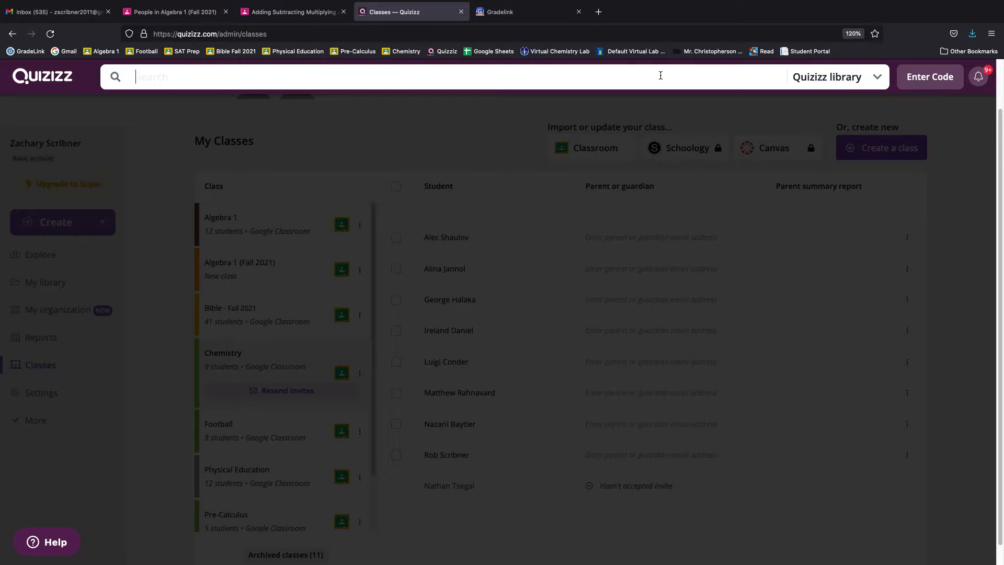
{"action": "type", "text": "Linear equations"}
{"action": "key", "text": "Return"}
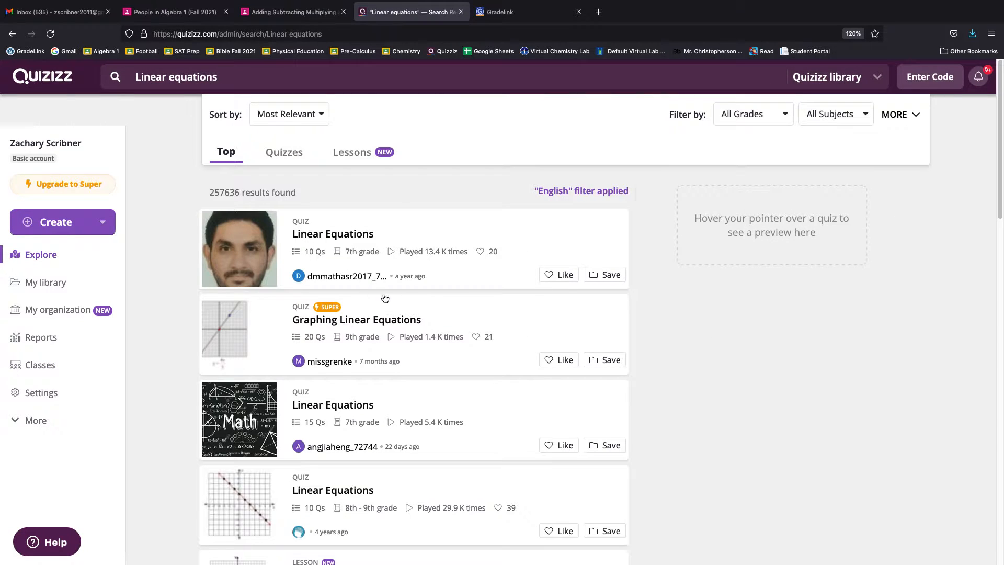
{"action": "mouse_move", "coordinate": [330, 422]}
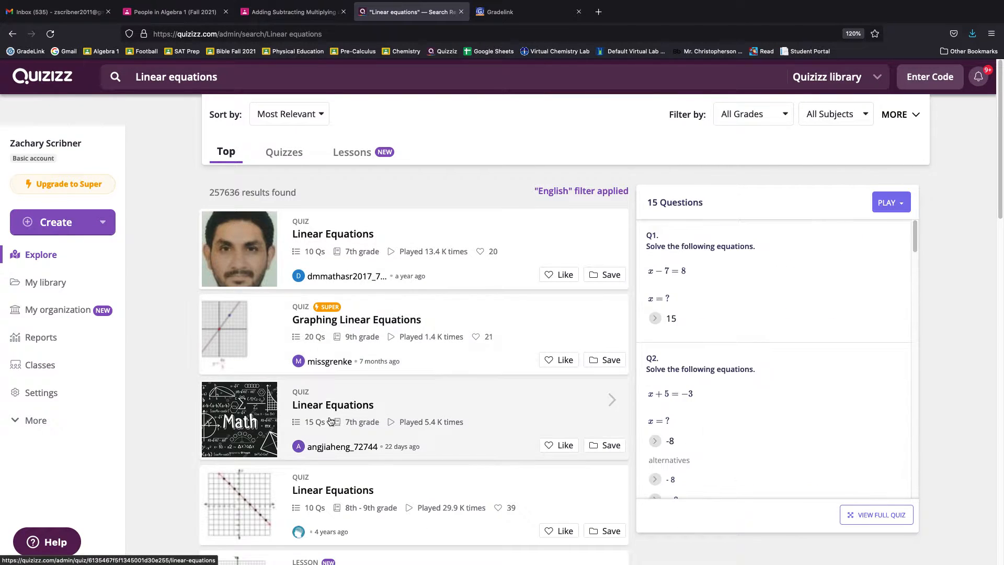
{"action": "mouse_move", "coordinate": [325, 307]}
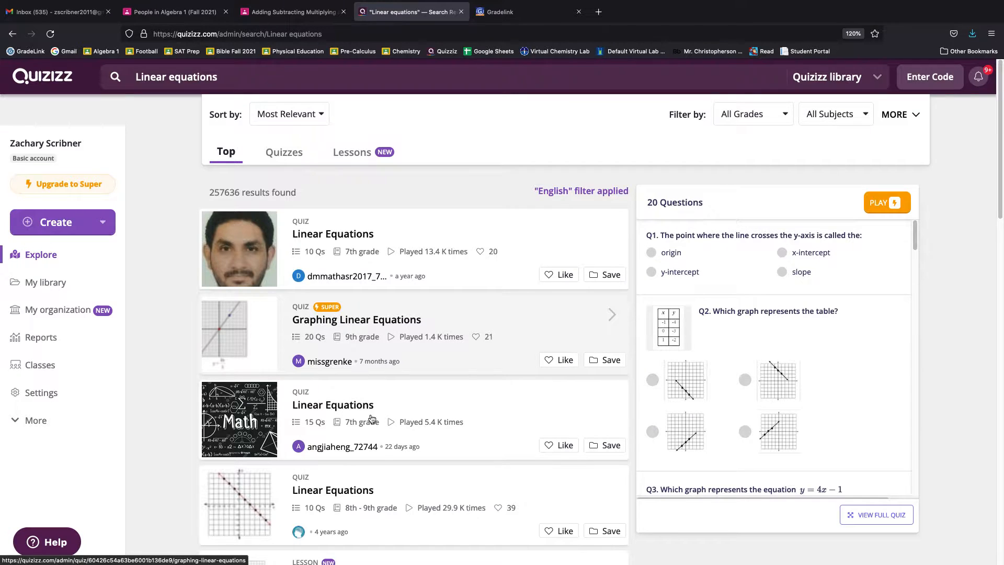
{"action": "scroll", "coordinate": [372, 419], "scroll_direction": "down", "scroll_amount": 5}
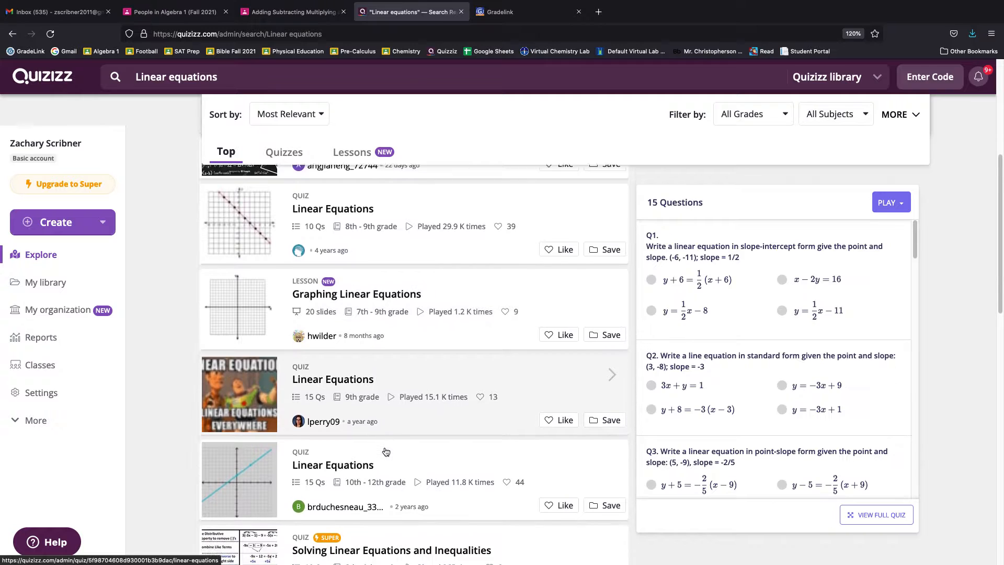
{"action": "scroll", "coordinate": [386, 451], "scroll_direction": "down", "scroll_amount": 2}
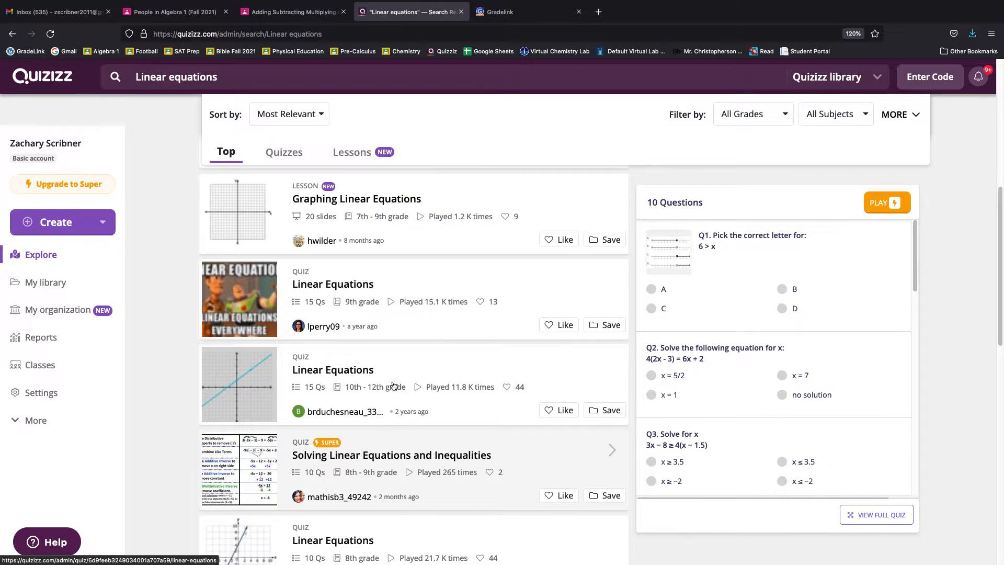
{"action": "scroll", "coordinate": [393, 385], "scroll_direction": "up", "scroll_amount": 5}
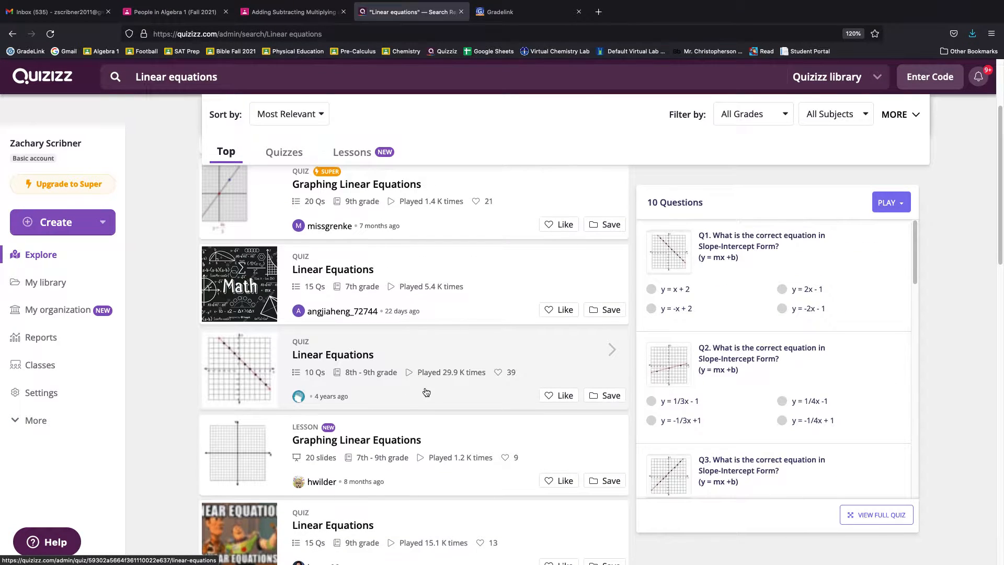
{"action": "scroll", "coordinate": [426, 392], "scroll_direction": "up", "scroll_amount": 3}
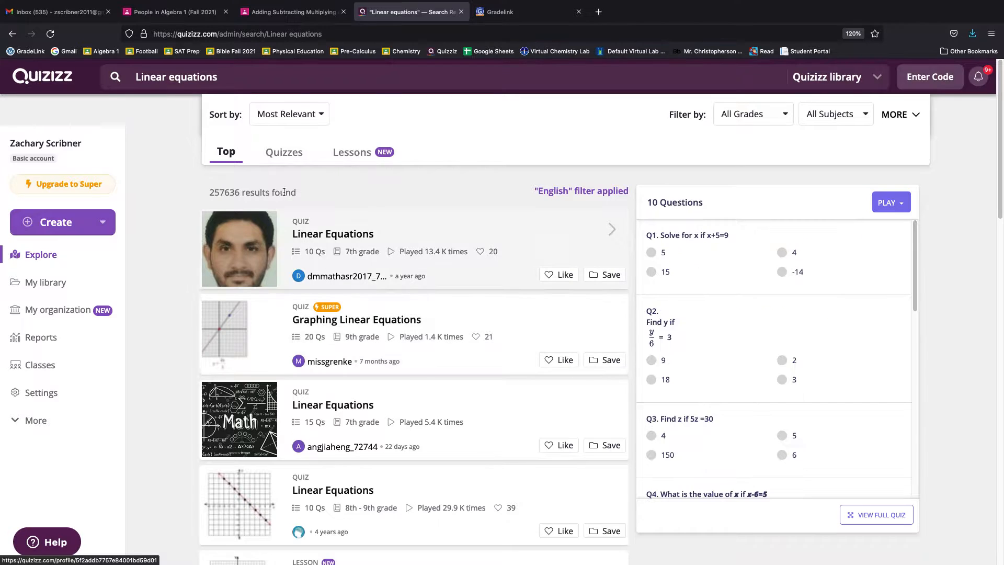
- Narrow the search results to quizzes, switch to lessons only, and open the "Forms of Linear Equations" lesson
{"action": "left_click", "coordinate": [279, 152]}
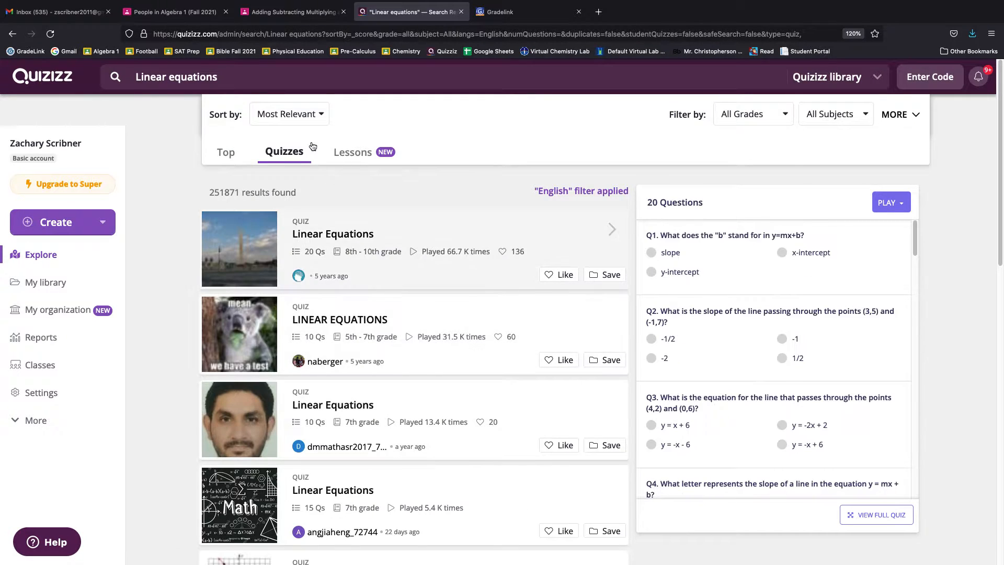
{"action": "left_click", "coordinate": [362, 154]}
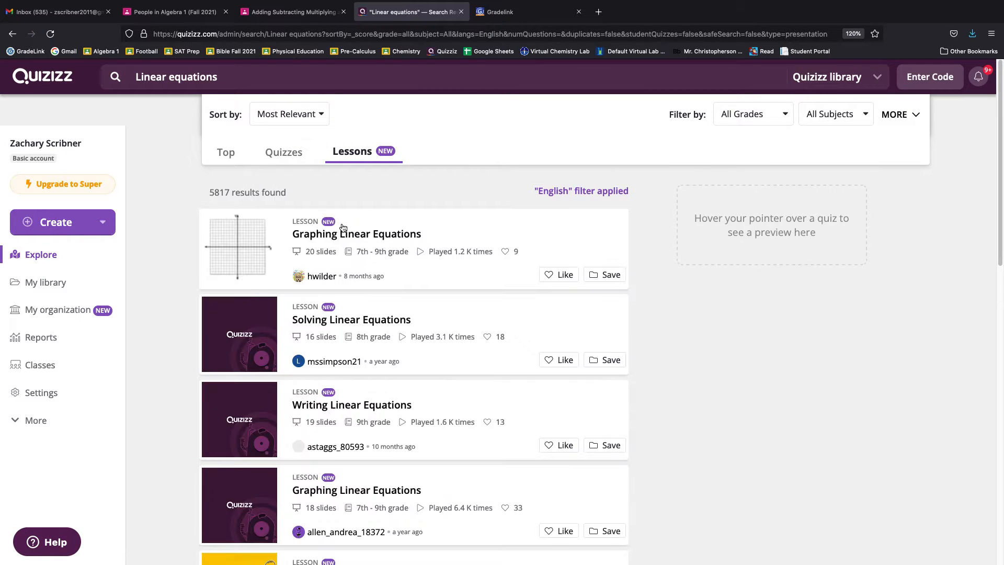
{"action": "scroll", "coordinate": [360, 362], "scroll_direction": "down", "scroll_amount": 5}
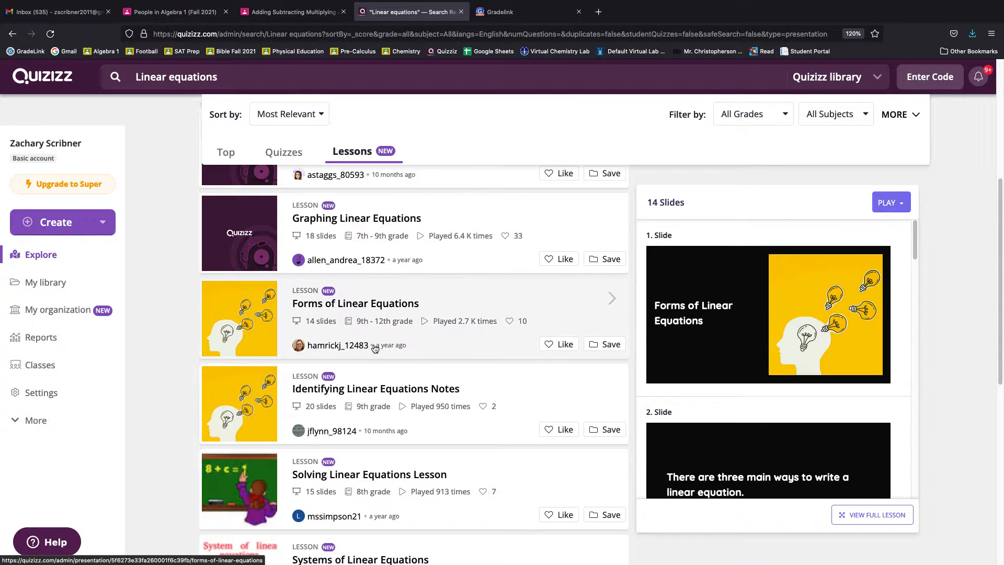
{"action": "left_click", "coordinate": [345, 303]}
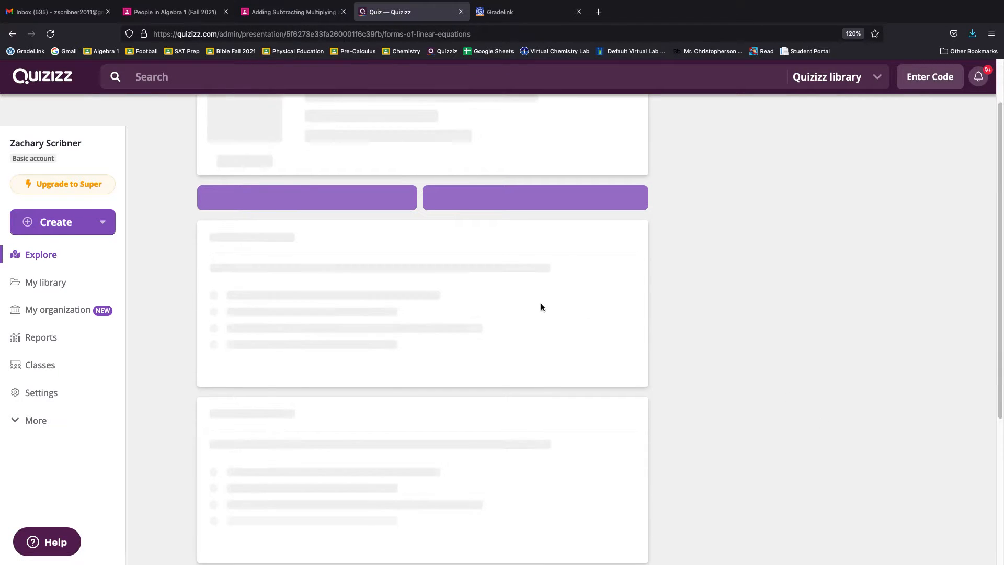
- Review the slides and practice questions of the "Forms of Linear Equations" lesson
{"action": "scroll", "coordinate": [446, 354], "scroll_direction": "down", "scroll_amount": 6}
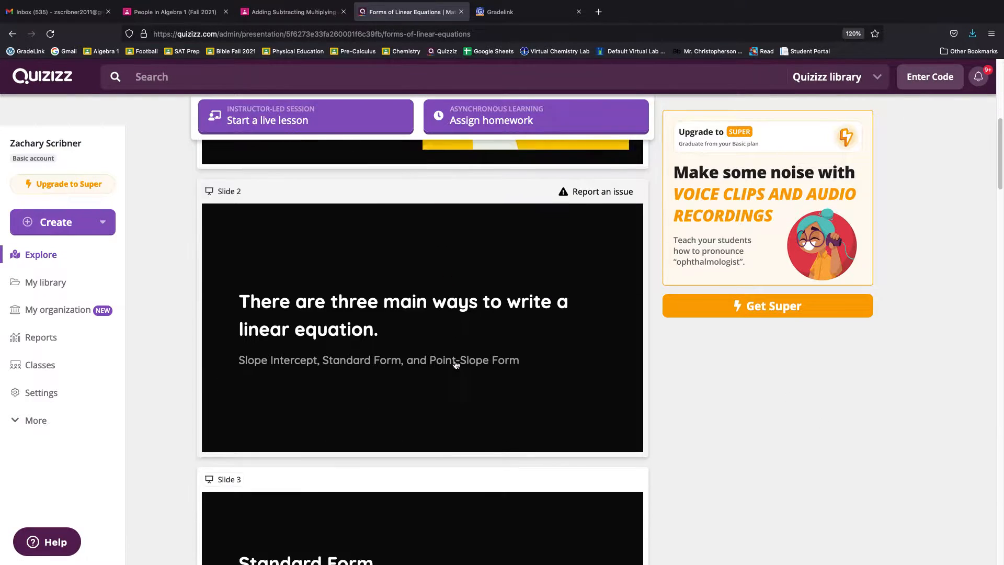
{"action": "scroll", "coordinate": [456, 365], "scroll_direction": "down", "scroll_amount": 5}
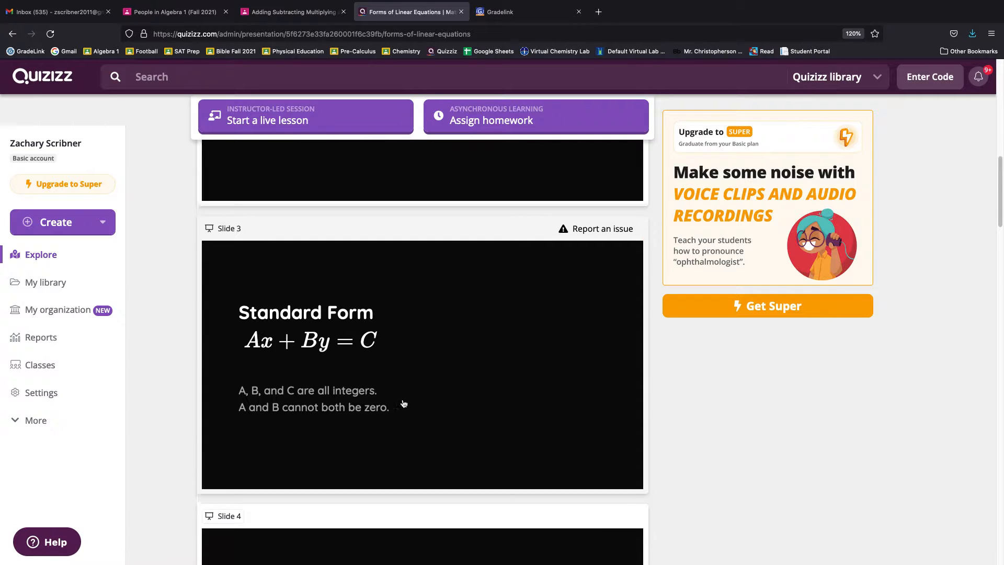
{"action": "scroll", "coordinate": [404, 403], "scroll_direction": "down", "scroll_amount": 2}
{"action": "scroll", "coordinate": [412, 333], "scroll_direction": "down", "scroll_amount": 4}
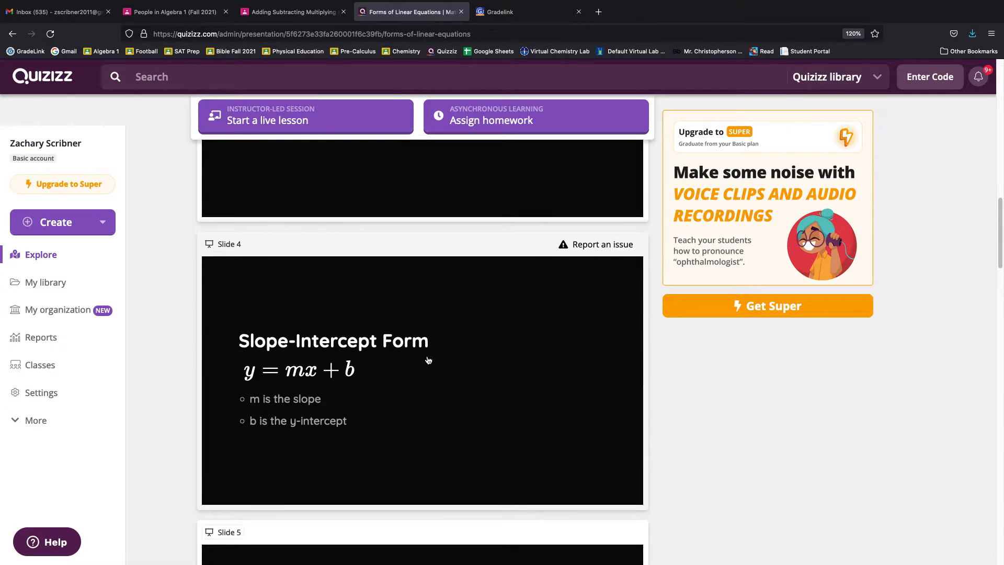
{"action": "scroll", "coordinate": [428, 361], "scroll_direction": "down", "scroll_amount": 10}
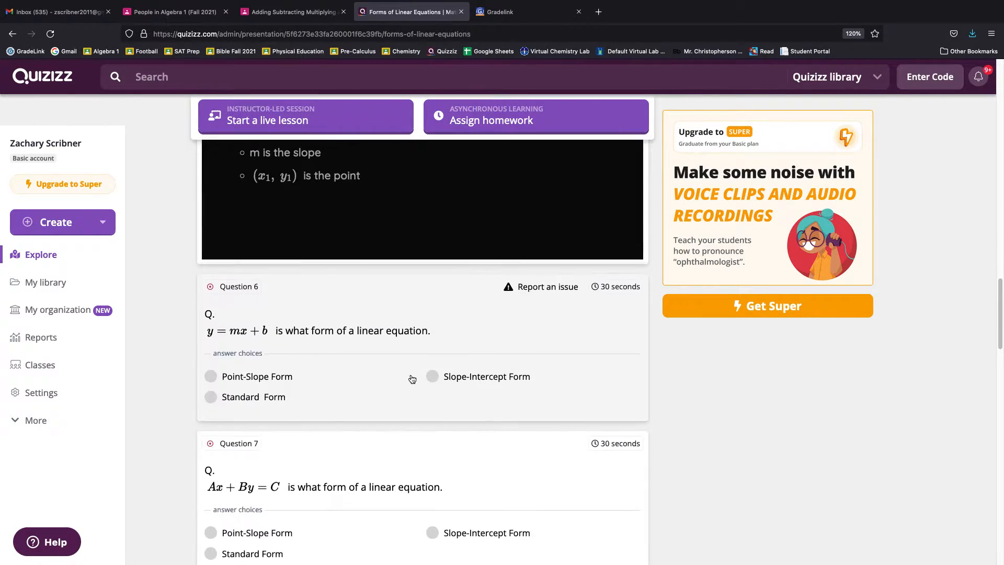
{"action": "scroll", "coordinate": [412, 379], "scroll_direction": "down", "scroll_amount": 1}
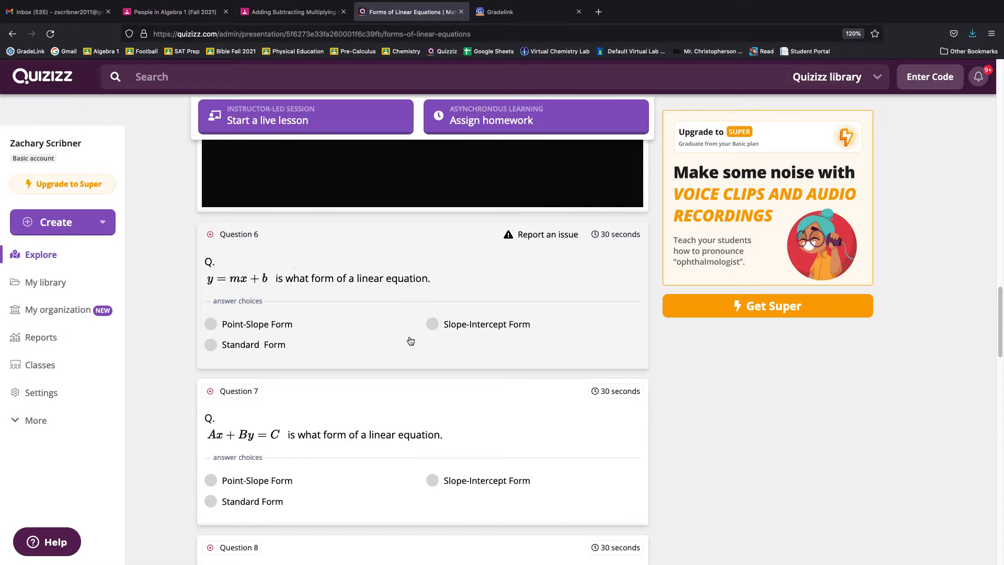
{"action": "scroll", "coordinate": [410, 341], "scroll_direction": "down", "scroll_amount": 3}
{"action": "scroll", "coordinate": [251, 335], "scroll_direction": "down", "scroll_amount": 14}
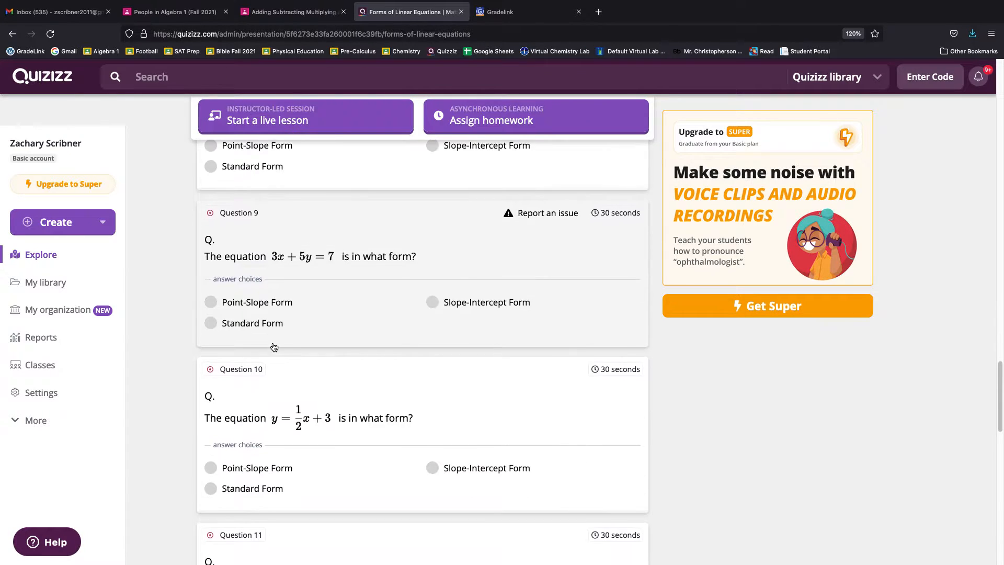
{"action": "scroll", "coordinate": [288, 353], "scroll_direction": "down", "scroll_amount": 2}
{"action": "scroll", "coordinate": [309, 376], "scroll_direction": "up", "scroll_amount": 20}
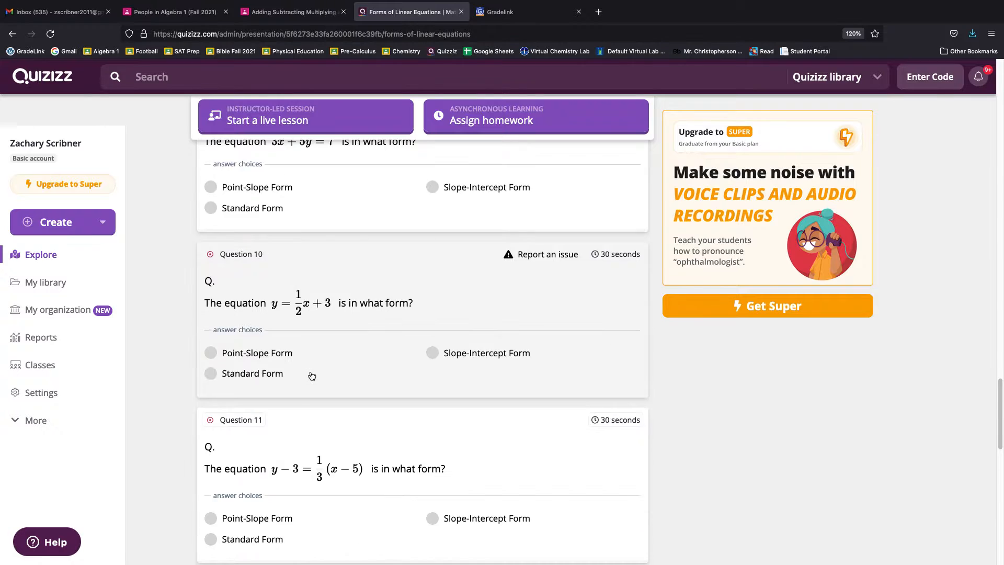
{"action": "scroll", "coordinate": [381, 368], "scroll_direction": "up", "scroll_amount": 17}
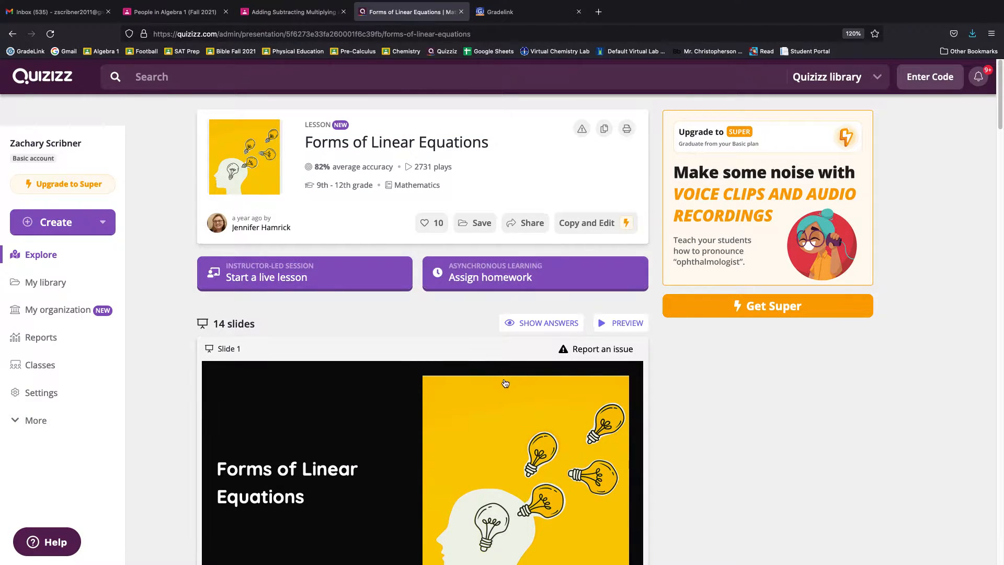
- Set up the lesson as homework for the Algebra 1 (Fall 2021) class with the assignment title "4.1 Lesson Review"
{"action": "left_click", "coordinate": [519, 290]}
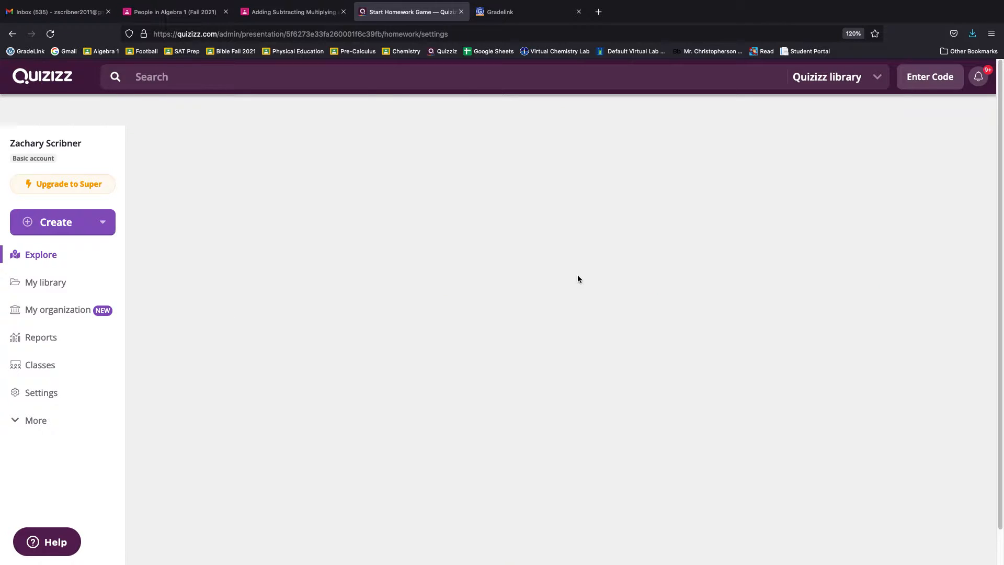
{"action": "scroll", "coordinate": [576, 371], "scroll_direction": "down", "scroll_amount": 2}
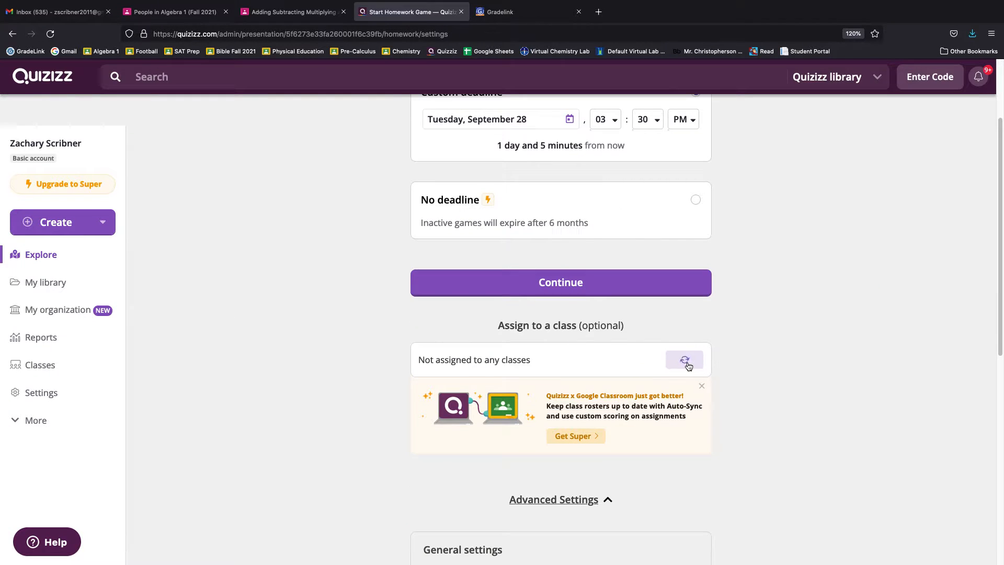
{"action": "left_click", "coordinate": [684, 360]}
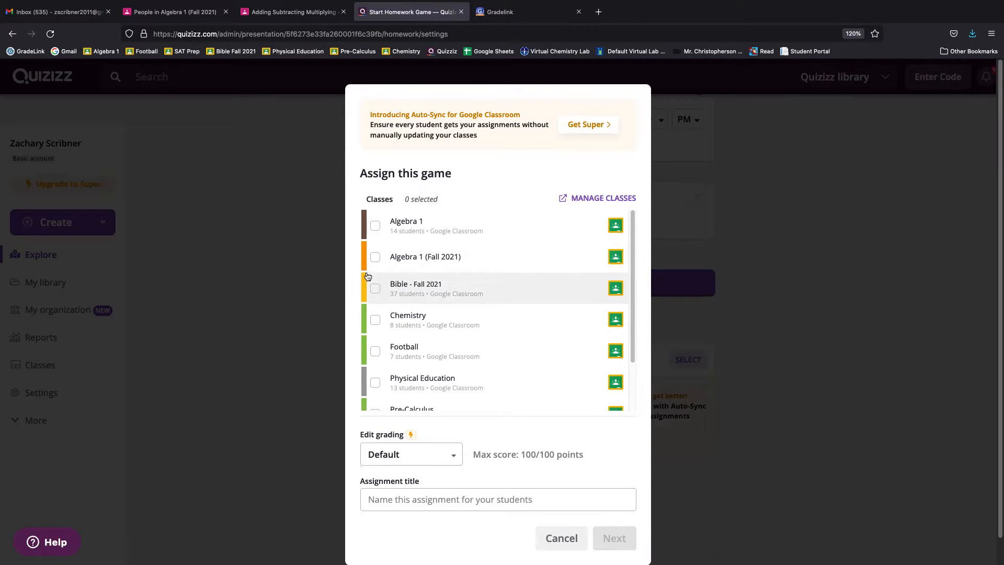
{"action": "left_click", "coordinate": [376, 260]}
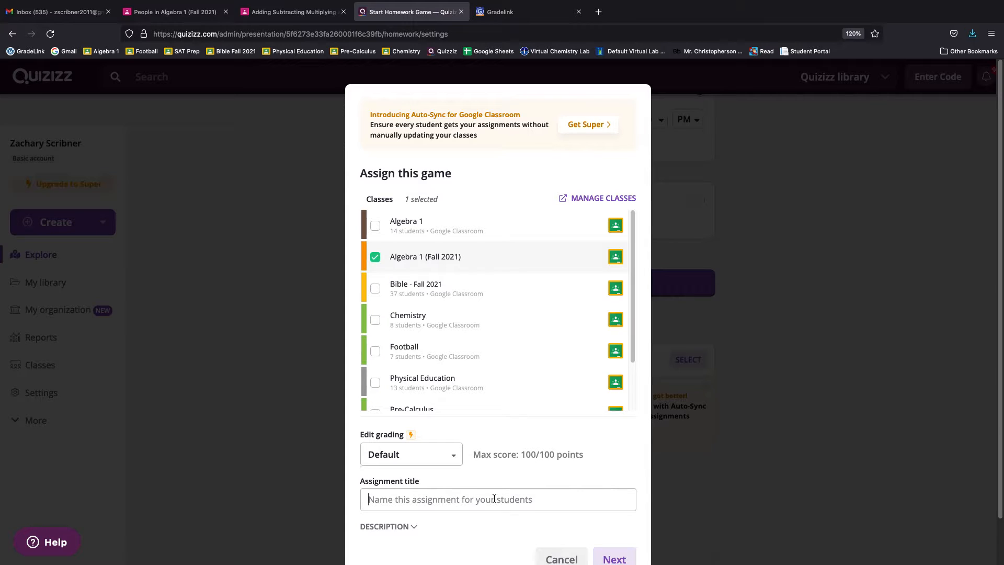
{"action": "type", "text": "4."}
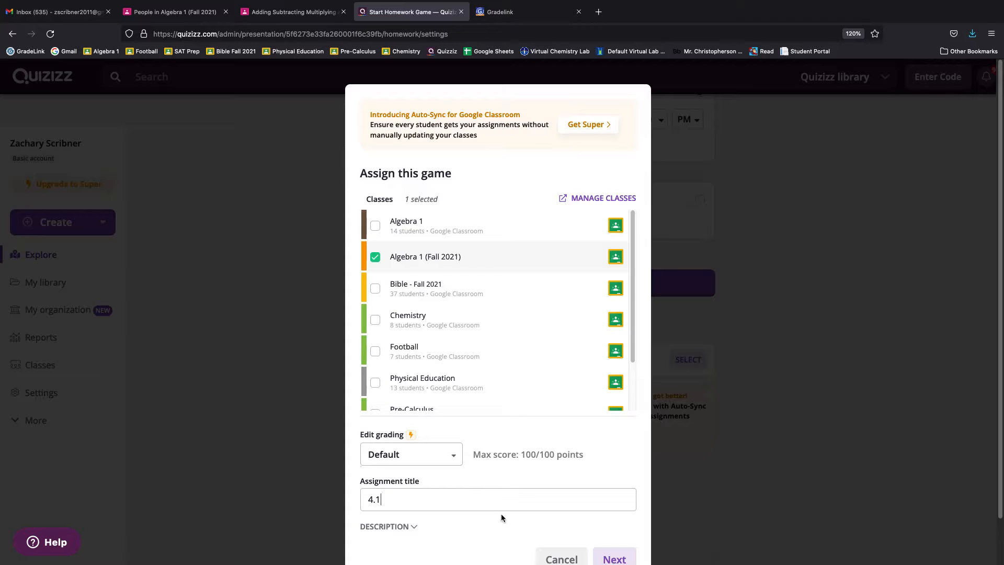
{"action": "type", "text": "1 Lesson Review"}
{"action": "left_click", "coordinate": [615, 558]}
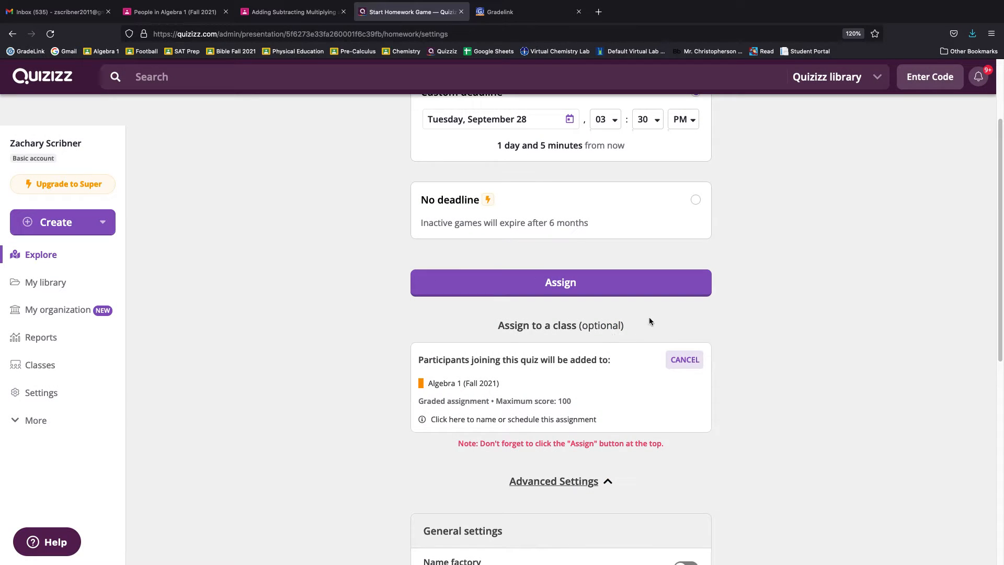
- Turn off the leaderboard and music in the activity settings and assign the homework
{"action": "scroll", "coordinate": [708, 337], "scroll_direction": "down", "scroll_amount": 10}
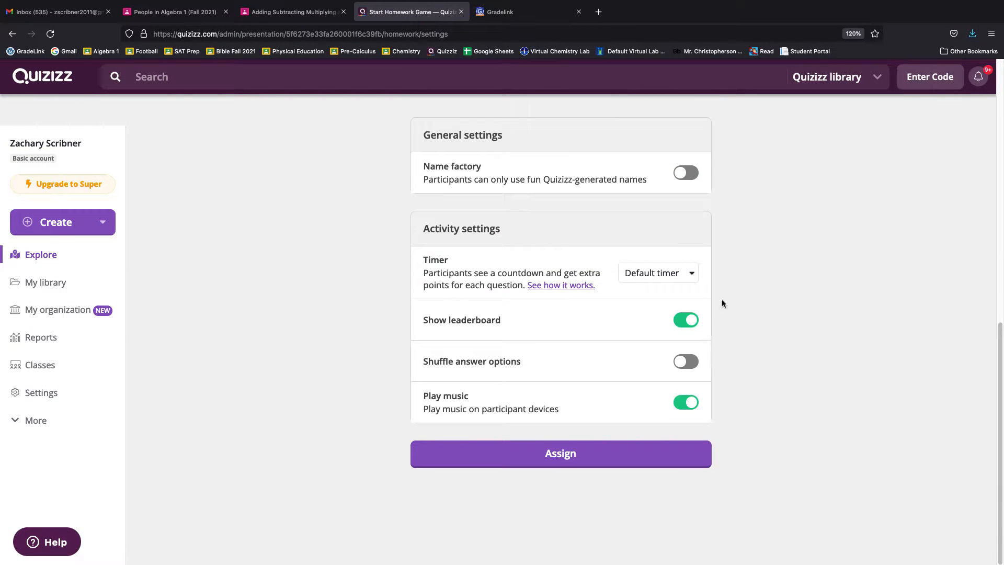
{"action": "scroll", "coordinate": [718, 324], "scroll_direction": "up", "scroll_amount": 3}
{"action": "scroll", "coordinate": [717, 323], "scroll_direction": "down", "scroll_amount": 3}
{"action": "left_click", "coordinate": [685, 320]}
{"action": "left_click", "coordinate": [686, 403]}
{"action": "left_click", "coordinate": [574, 454]}
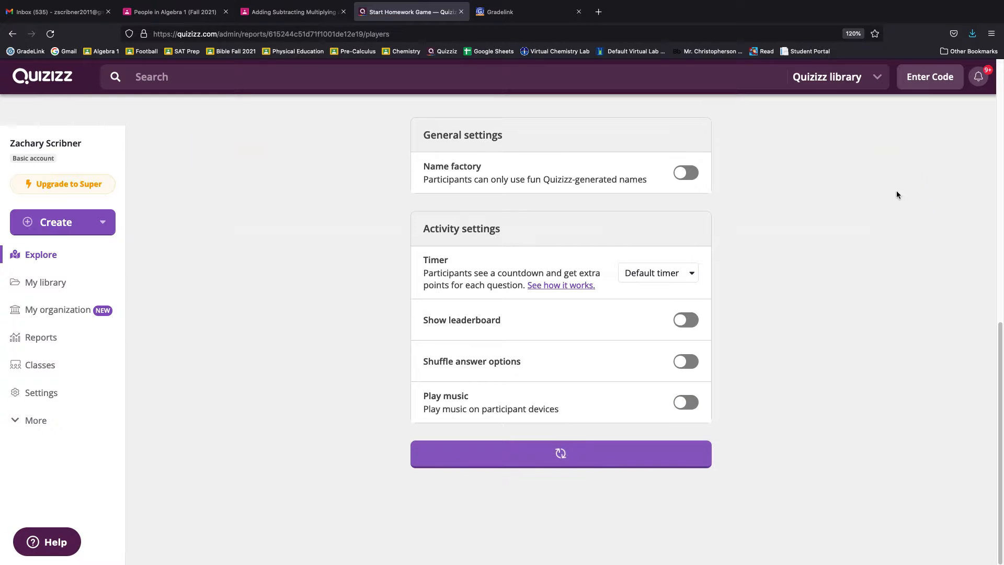
{"action": "scroll", "coordinate": [563, 250], "scroll_direction": "down", "scroll_amount": 5}
{"action": "scroll", "coordinate": [563, 250], "scroll_direction": "up", "scroll_amount": 5}
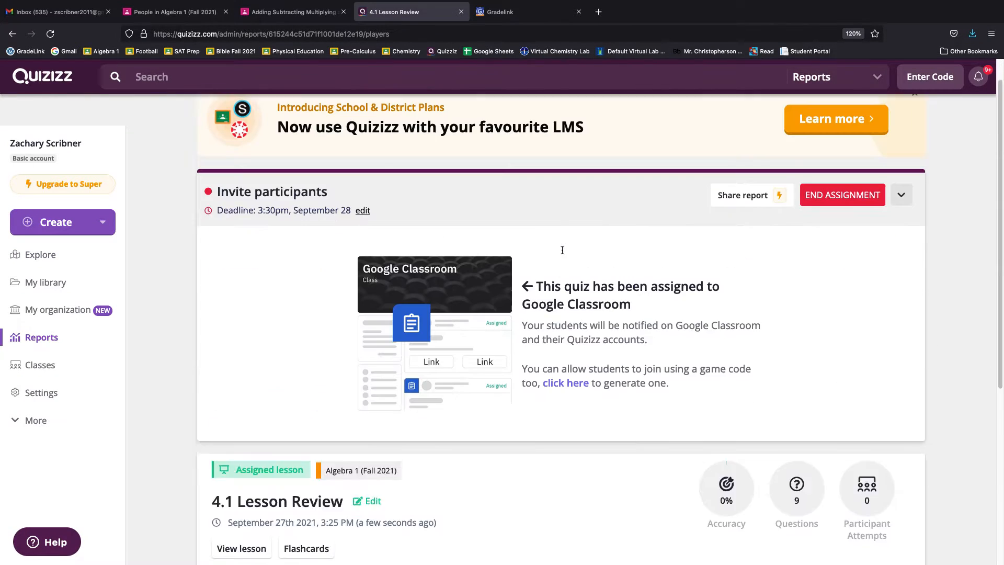
- Switch the search scope to the Quizizz library, search for "slope of line", and browse the results
{"action": "left_click", "coordinate": [828, 77]}
{"action": "left_click", "coordinate": [816, 103]}
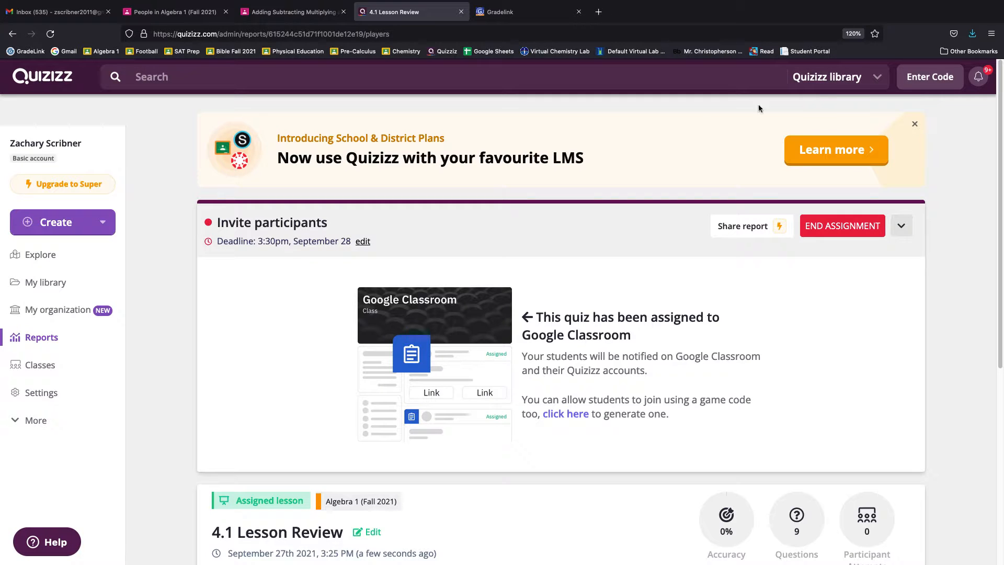
{"action": "left_click", "coordinate": [254, 72]}
{"action": "type", "text": "sl"}
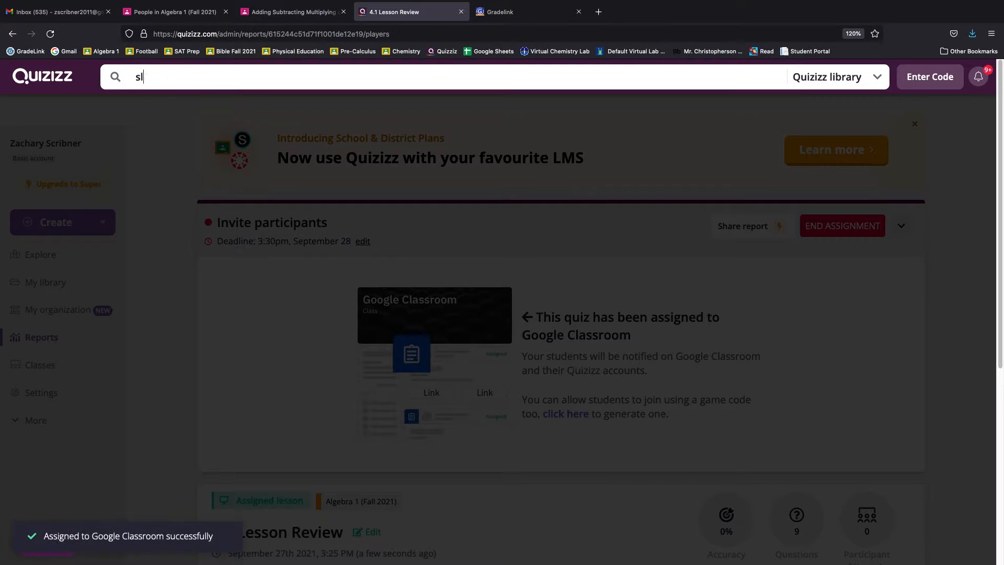
{"action": "type", "text": "ope of line"}
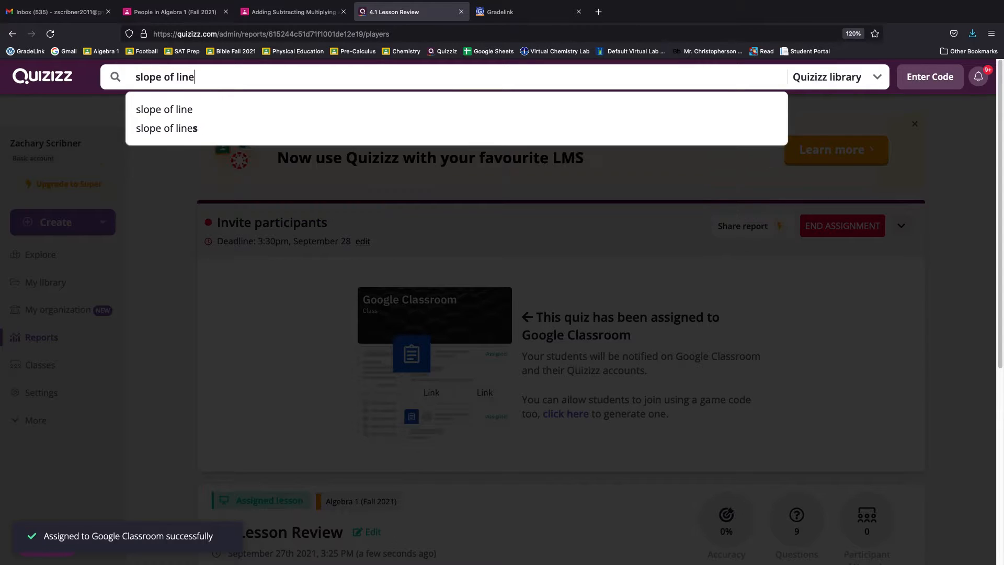
{"action": "key", "text": "Return"}
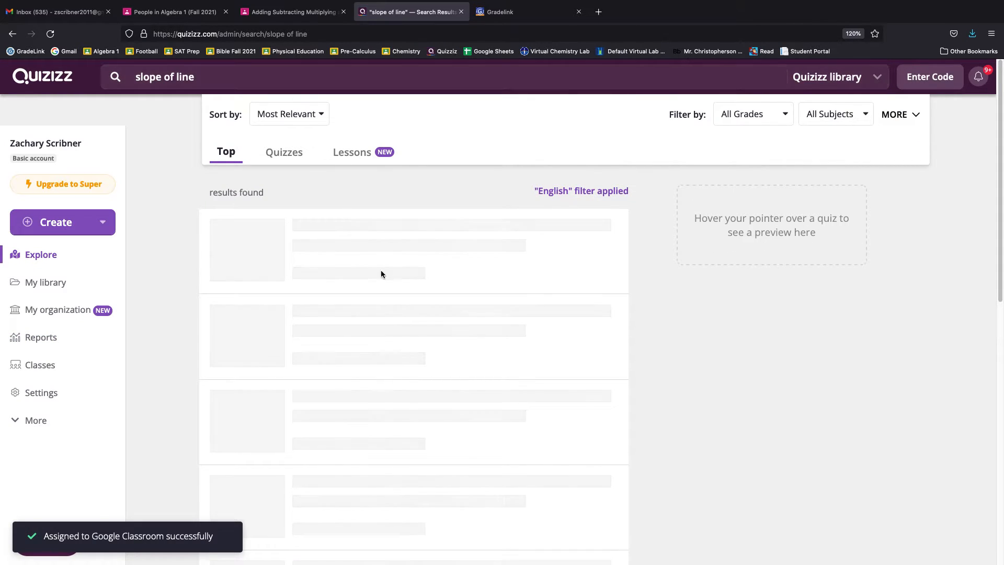
{"action": "scroll", "coordinate": [351, 372], "scroll_direction": "down", "scroll_amount": 15}
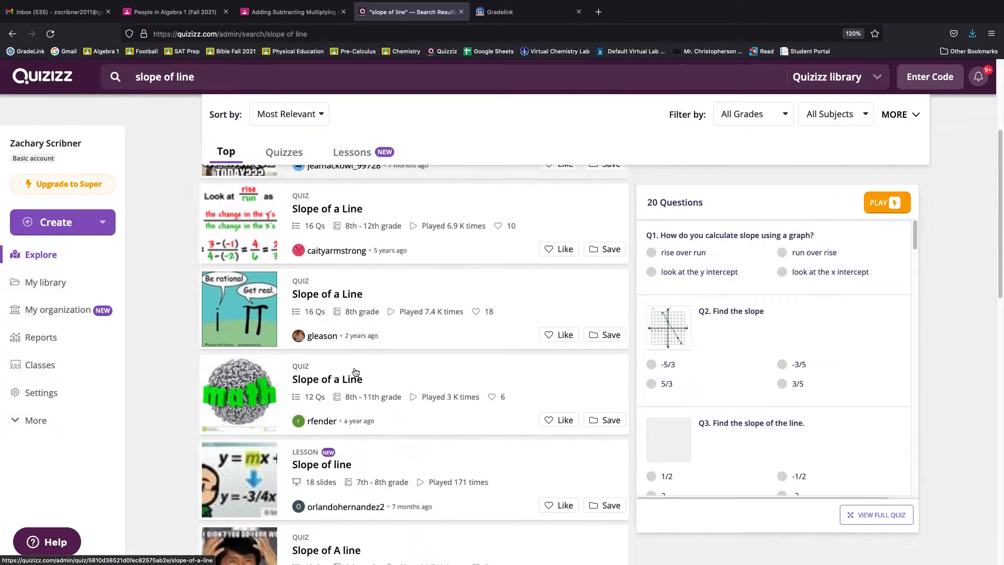
- Browse the "slope of line" search results and open the first "Slope of a Line" quiz
{"action": "scroll", "coordinate": [351, 371], "scroll_direction": "down", "scroll_amount": 2}
{"action": "scroll", "coordinate": [351, 372], "scroll_direction": "up", "scroll_amount": 10}
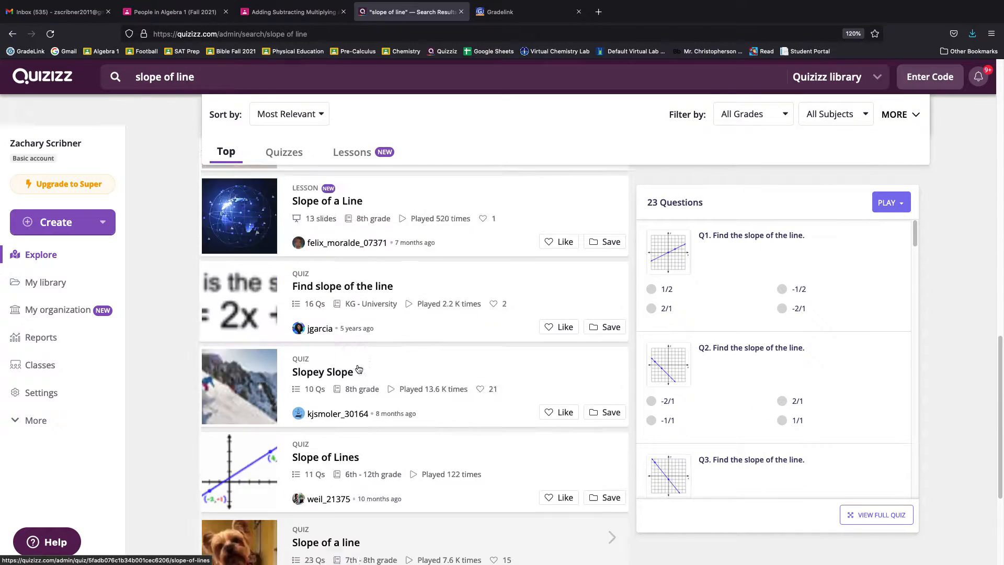
{"action": "scroll", "coordinate": [360, 370], "scroll_direction": "down", "scroll_amount": 10}
{"action": "scroll", "coordinate": [361, 366], "scroll_direction": "up", "scroll_amount": 10}
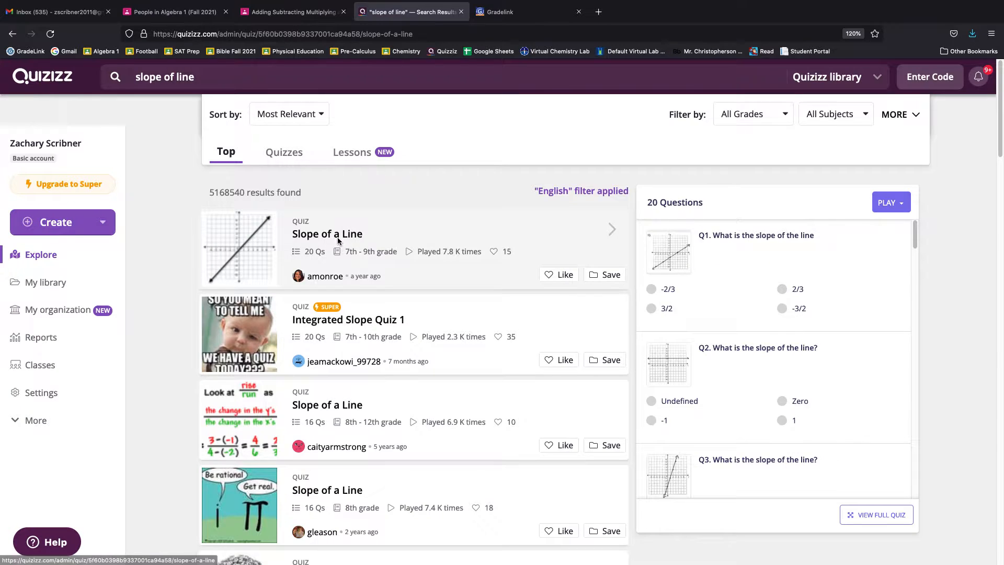
{"action": "left_click", "coordinate": [338, 237]}
- Review all the questions and answer choices of the "Slope of a Line" quiz
{"action": "scroll", "coordinate": [478, 452], "scroll_direction": "down", "scroll_amount": 20}
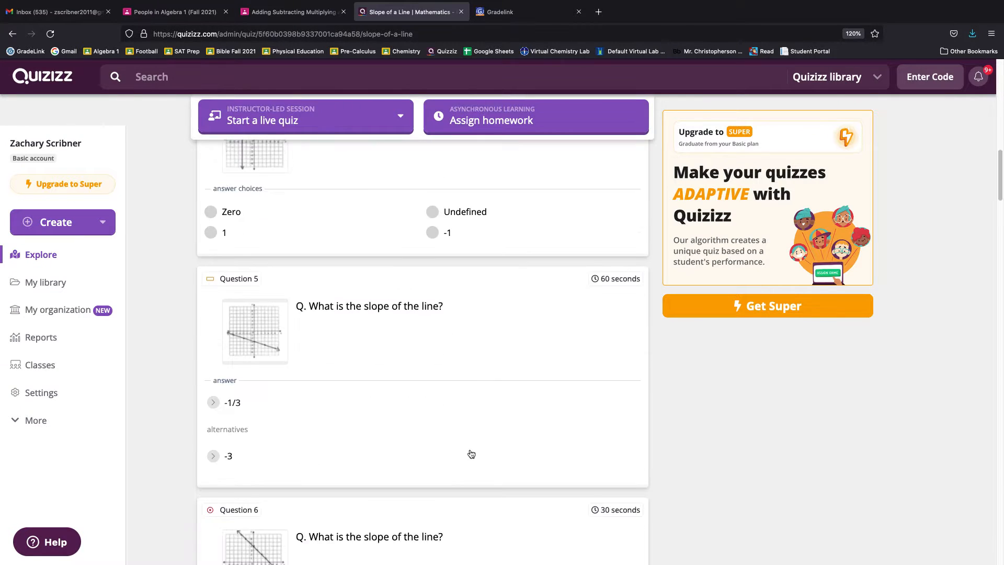
{"action": "scroll", "coordinate": [475, 448], "scroll_direction": "down", "scroll_amount": 18}
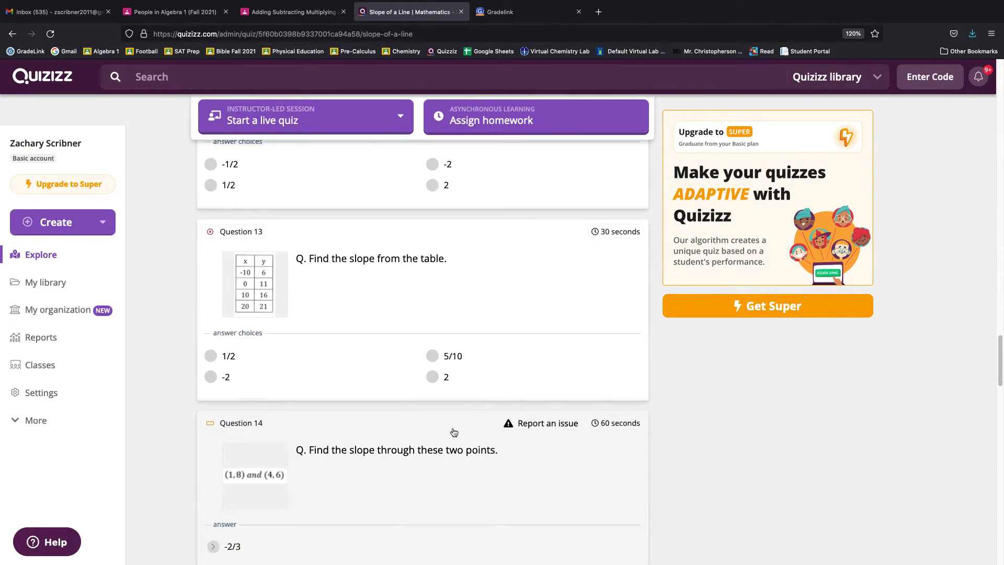
{"action": "scroll", "coordinate": [412, 315], "scroll_direction": "down", "scroll_amount": 8}
{"action": "scroll", "coordinate": [352, 260], "scroll_direction": "up", "scroll_amount": 4}
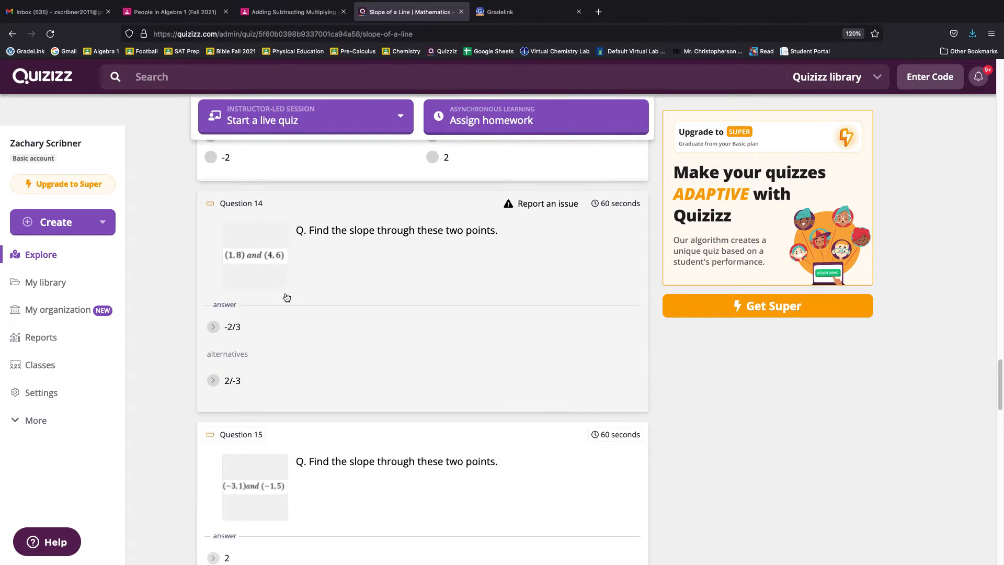
{"action": "scroll", "coordinate": [346, 320], "scroll_direction": "down", "scroll_amount": 15}
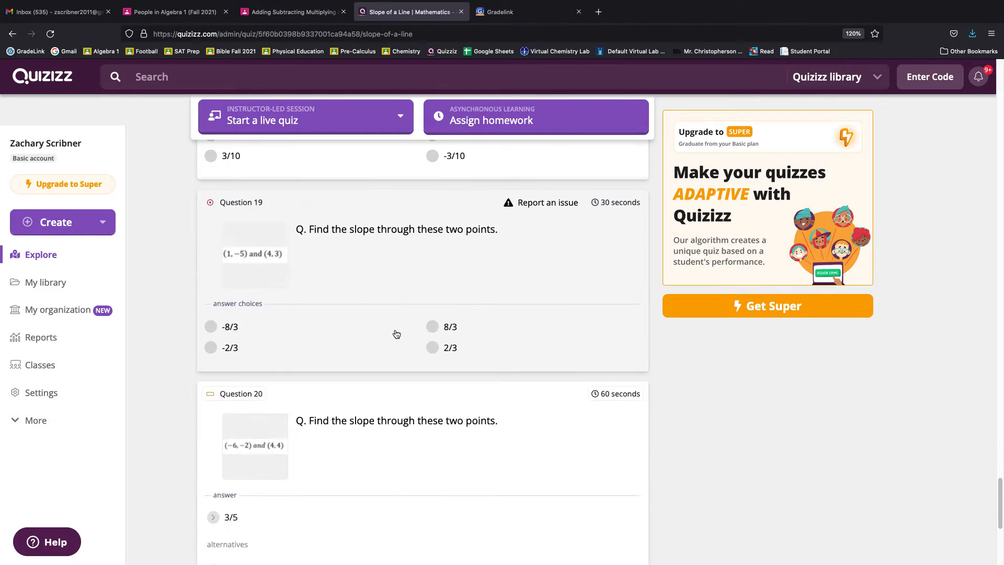
{"action": "scroll", "coordinate": [439, 348], "scroll_direction": "down", "scroll_amount": 5}
{"action": "scroll", "coordinate": [459, 348], "scroll_direction": "up", "scroll_amount": 20}
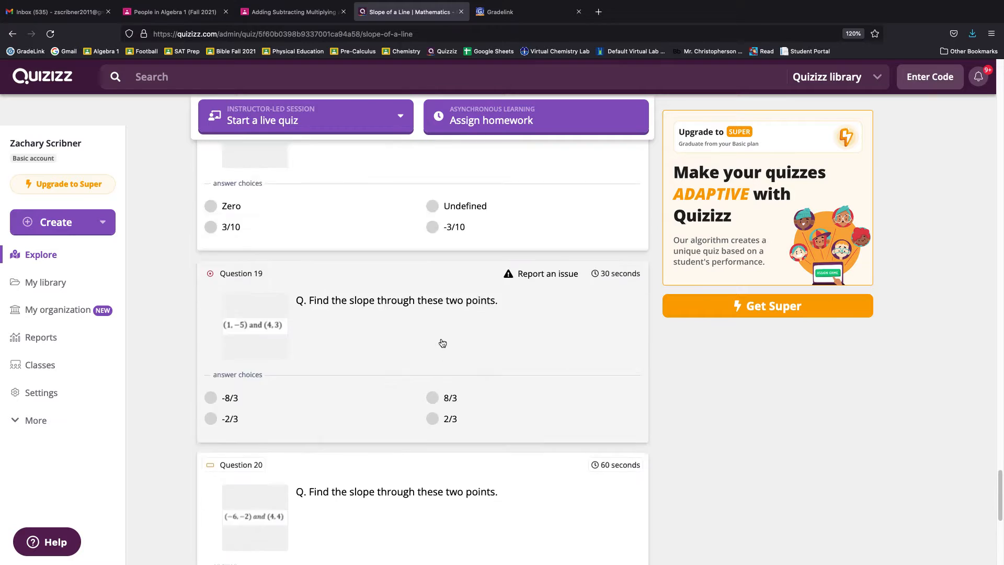
{"action": "scroll", "coordinate": [421, 371], "scroll_direction": "up", "scroll_amount": 20}
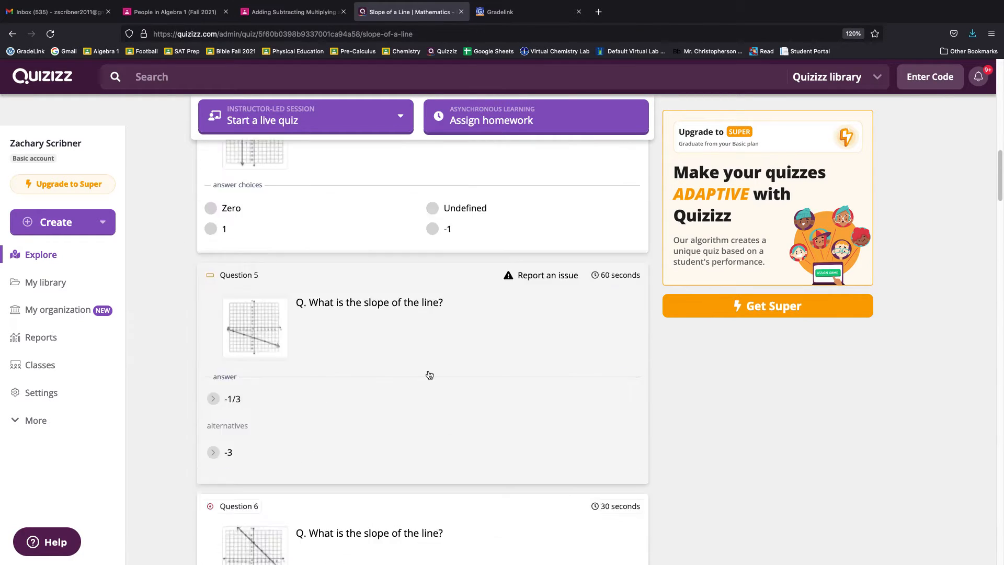
- Set up the quiz as homework for the Algebra 1 (Fall 2021) class with the assignment title "4.1 Homework"
{"action": "left_click", "coordinate": [498, 280]}
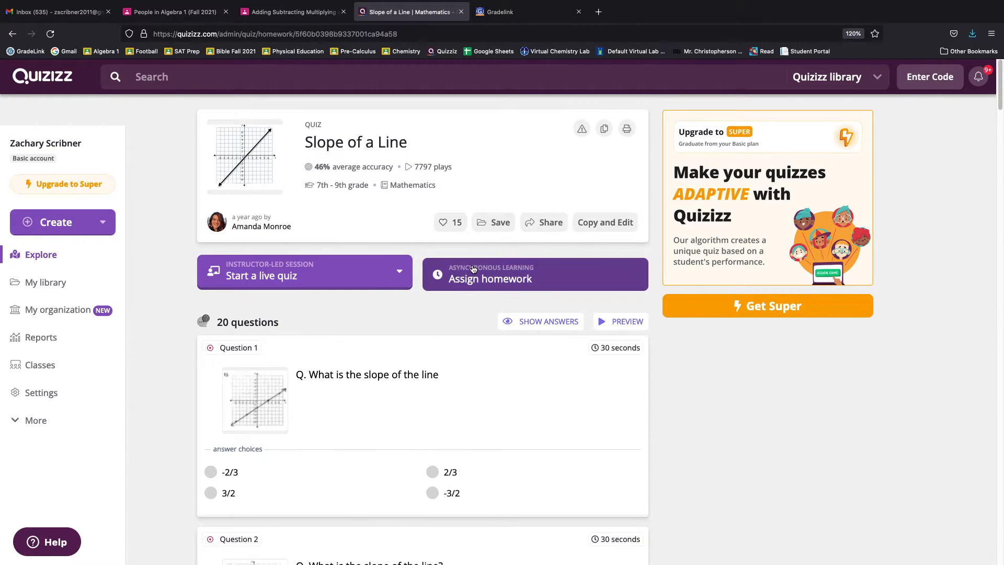
{"action": "left_click", "coordinate": [681, 475]}
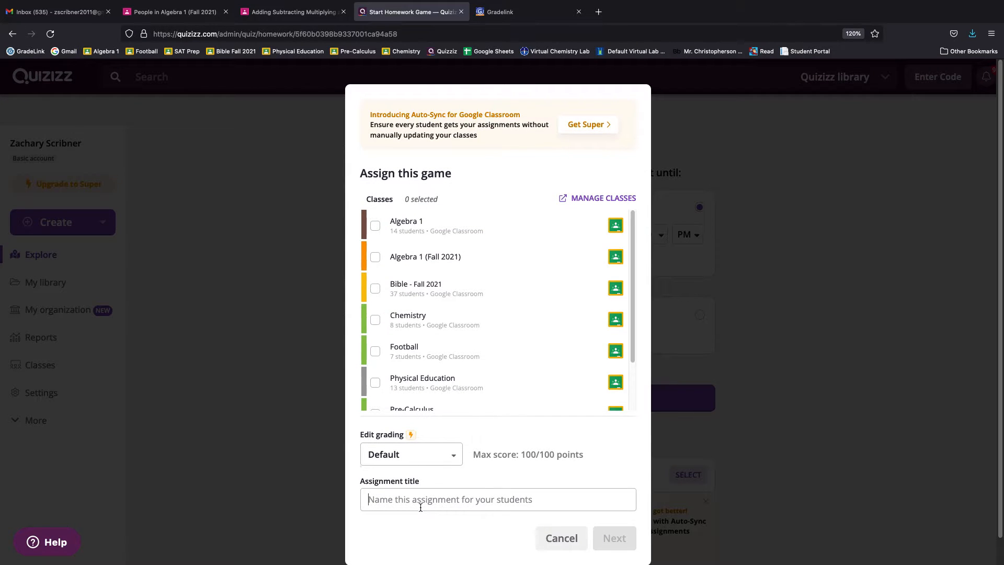
{"action": "left_click", "coordinate": [420, 507]}
{"action": "type", "text": "4.1 Homework"}
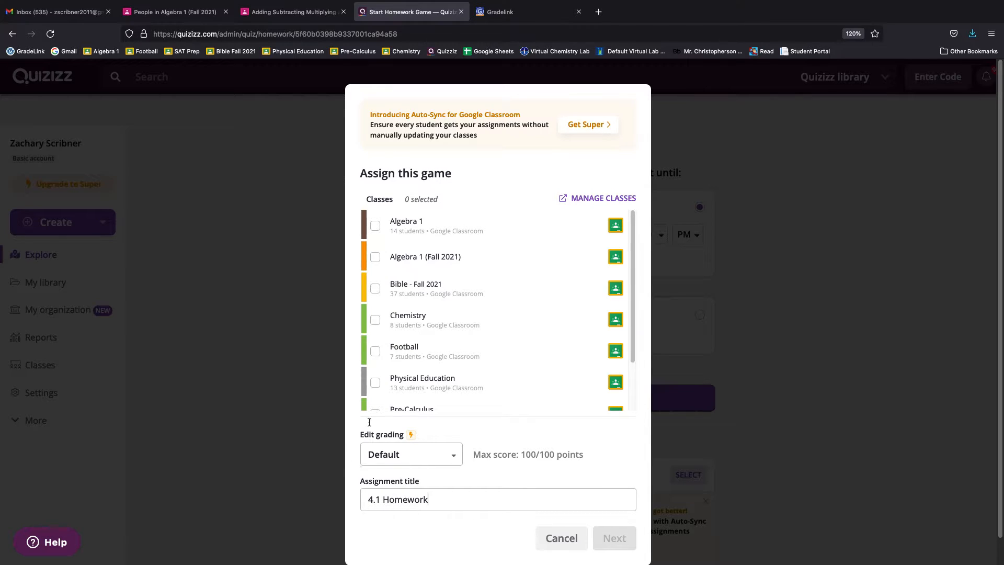
{"action": "left_click", "coordinate": [377, 256]}
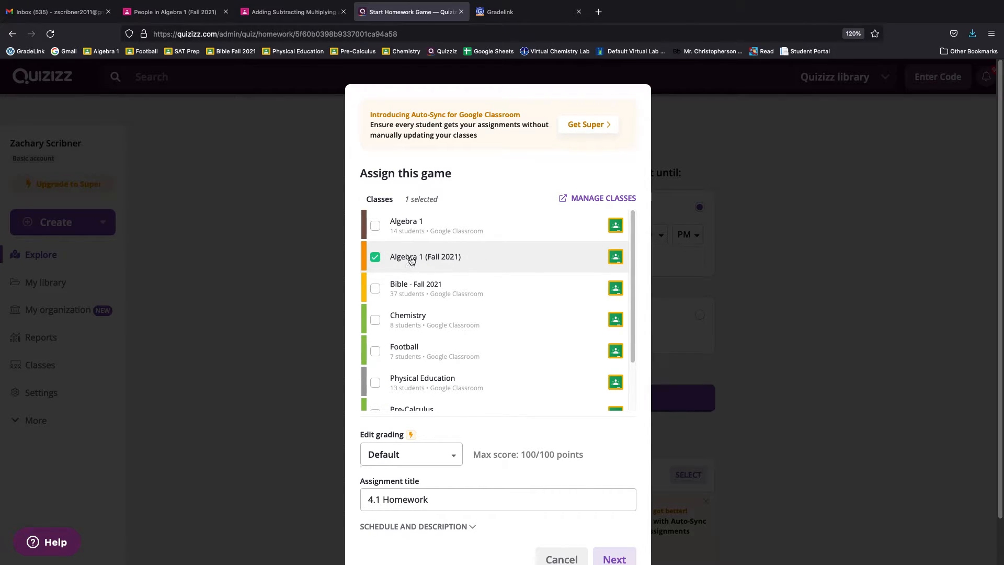
- Add the Algebra 1 class to the assignment and restrict it to four specific students
{"action": "left_click", "coordinate": [376, 226]}
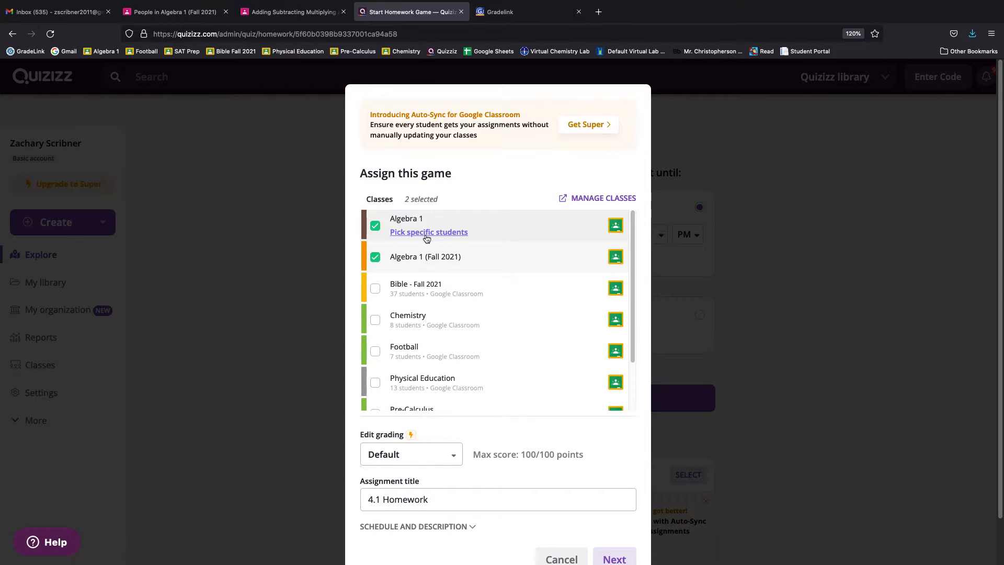
{"action": "left_click", "coordinate": [418, 233]}
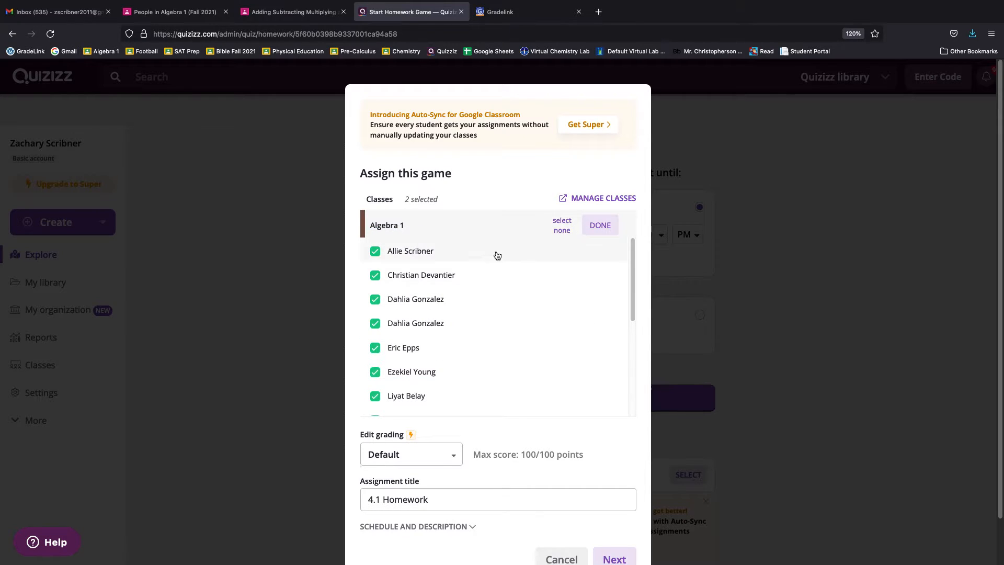
{"action": "scroll", "coordinate": [420, 366], "scroll_direction": "down", "scroll_amount": 3}
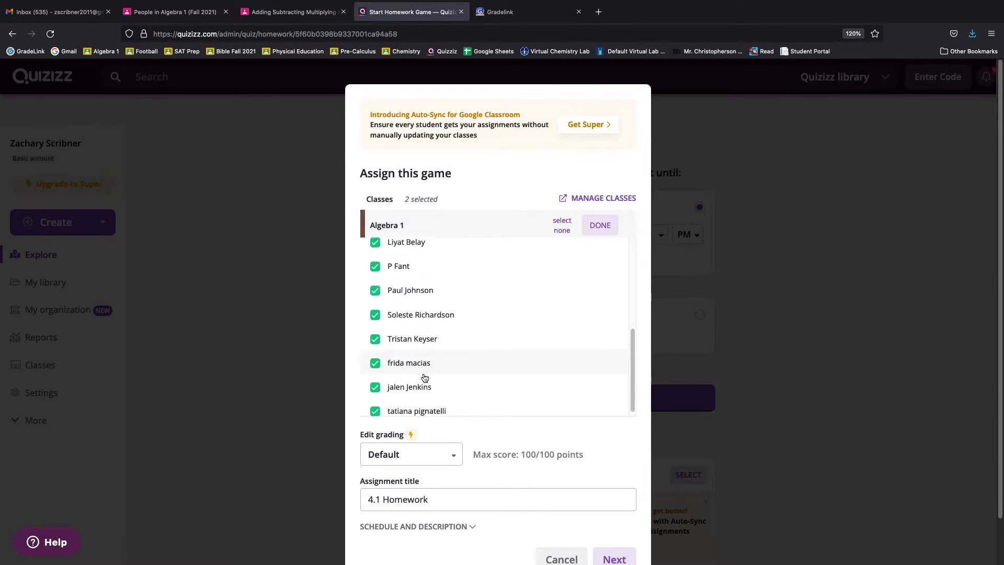
{"action": "scroll", "coordinate": [424, 376], "scroll_direction": "up", "scroll_amount": 3}
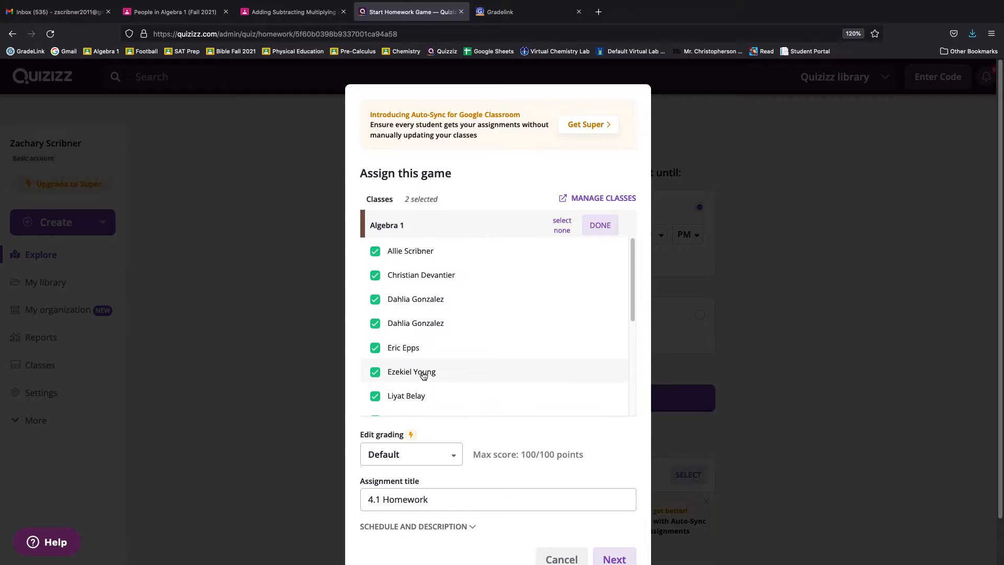
{"action": "left_click", "coordinate": [561, 224]}
{"action": "left_click", "coordinate": [375, 274]}
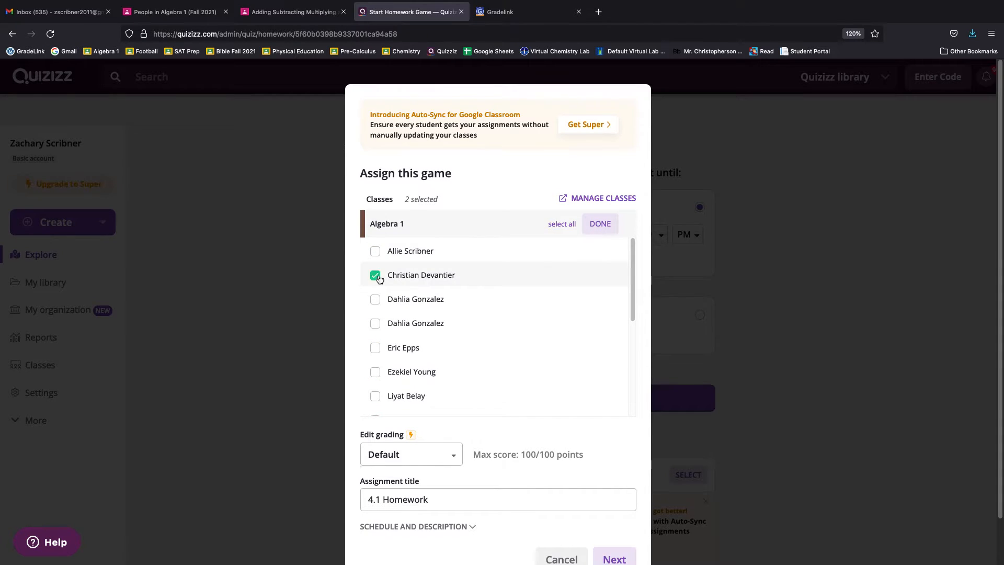
{"action": "left_click", "coordinate": [375, 299]}
{"action": "left_click", "coordinate": [375, 347]}
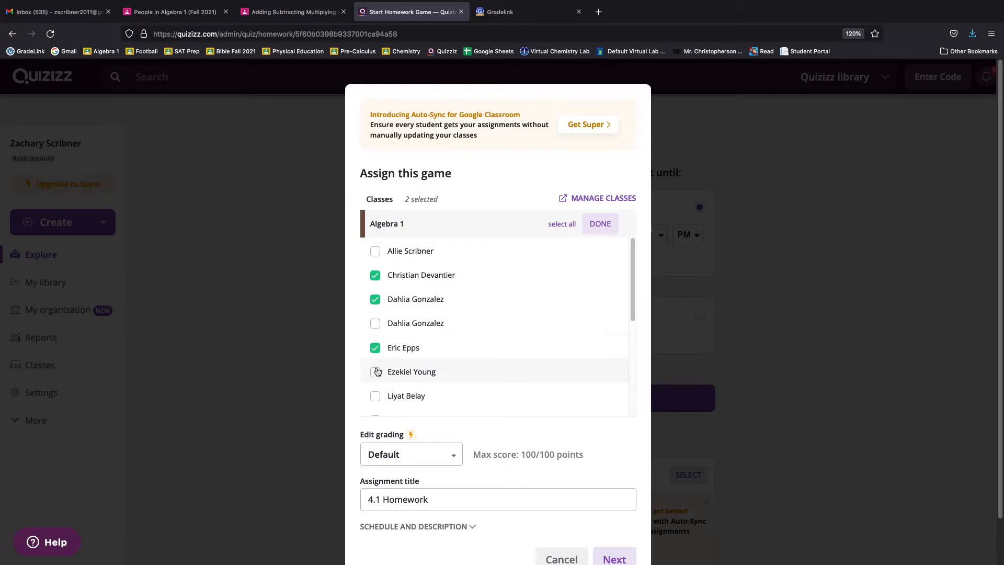
{"action": "left_click", "coordinate": [375, 371]}
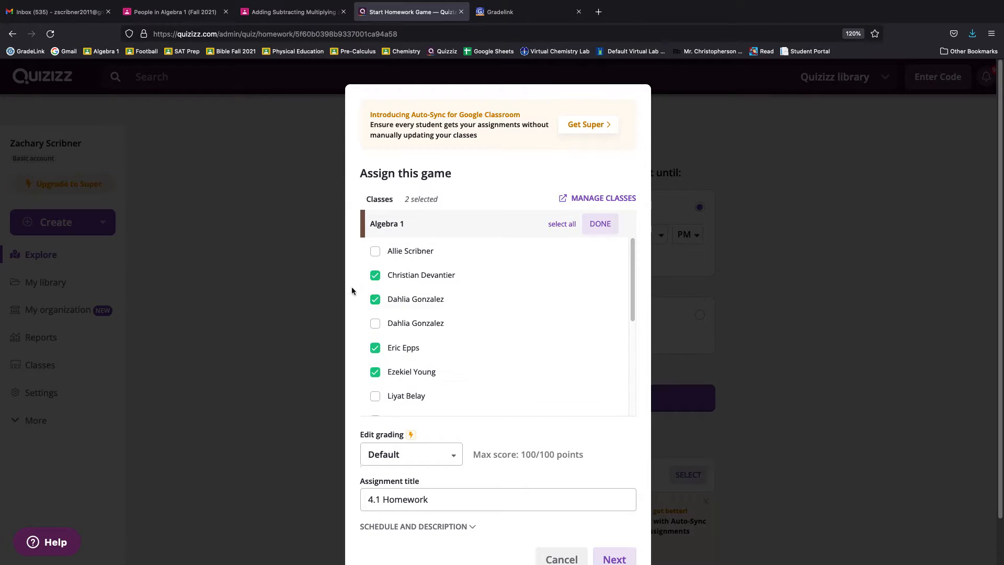
- Reselect all students of the Algebra 1 class and remove that class from the assignment
{"action": "left_click", "coordinate": [560, 224]}
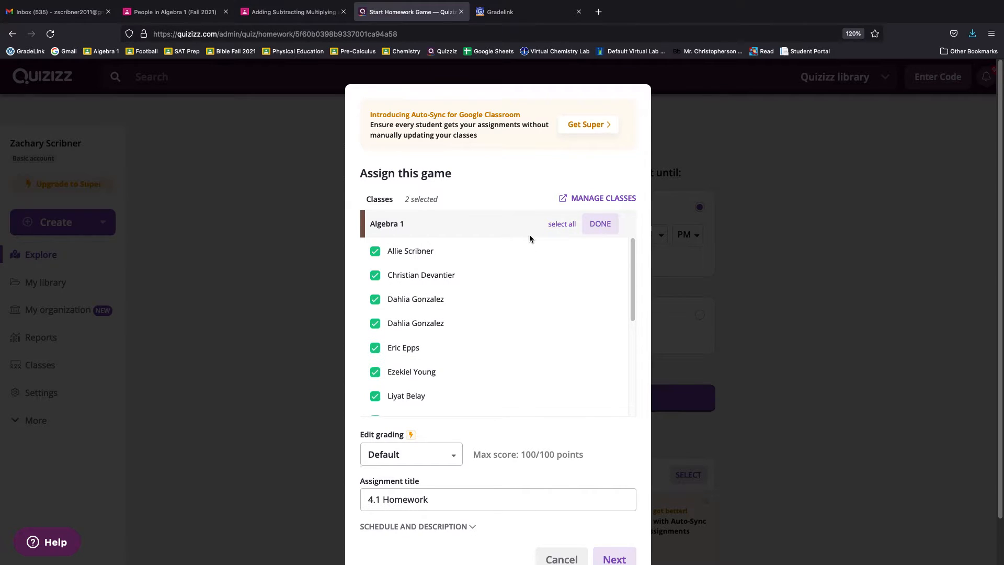
{"action": "left_click", "coordinate": [600, 224]}
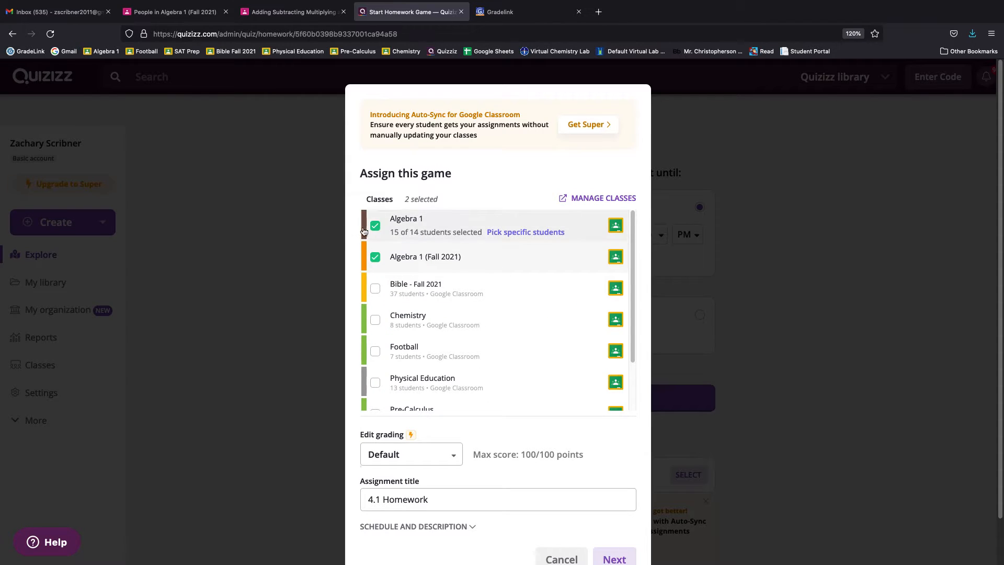
{"action": "left_click", "coordinate": [380, 233]}
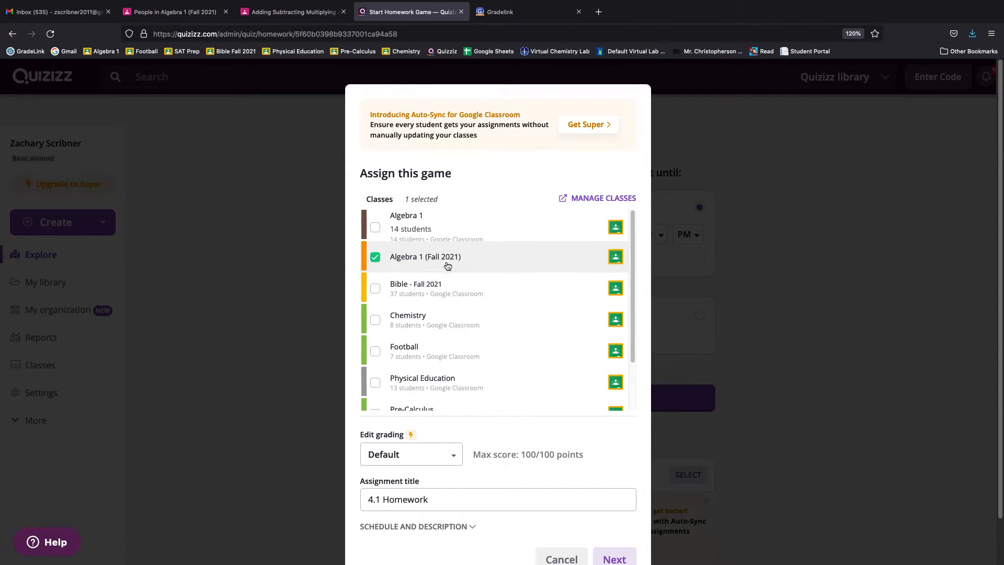
- Confirm the class selection and set the custom deadline to Tuesday, September 28 at 09:00 AM
{"action": "scroll", "coordinate": [594, 495], "scroll_direction": "down", "scroll_amount": 2}
{"action": "left_click", "coordinate": [612, 514]}
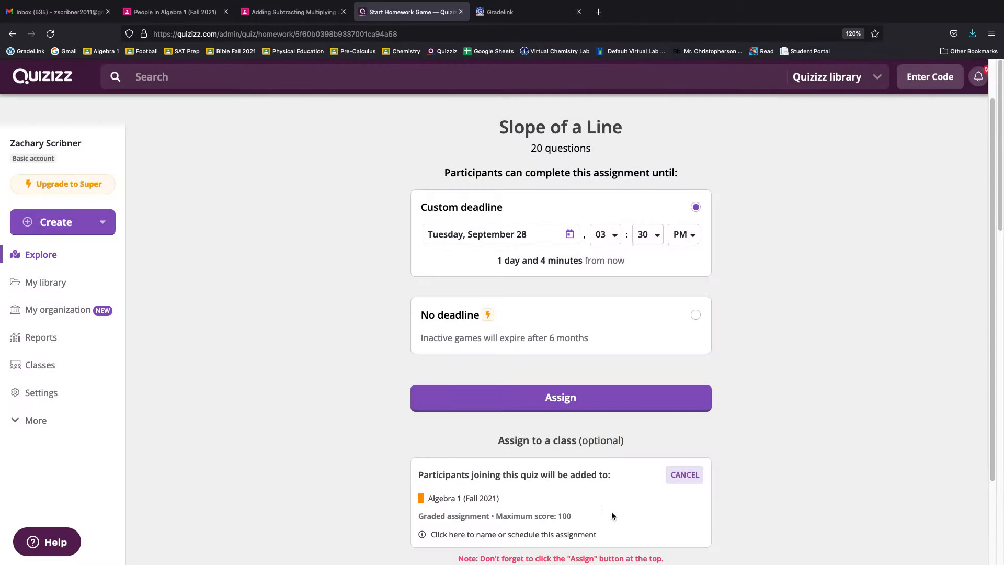
{"action": "left_click", "coordinate": [492, 245]}
{"action": "left_click", "coordinate": [492, 244]}
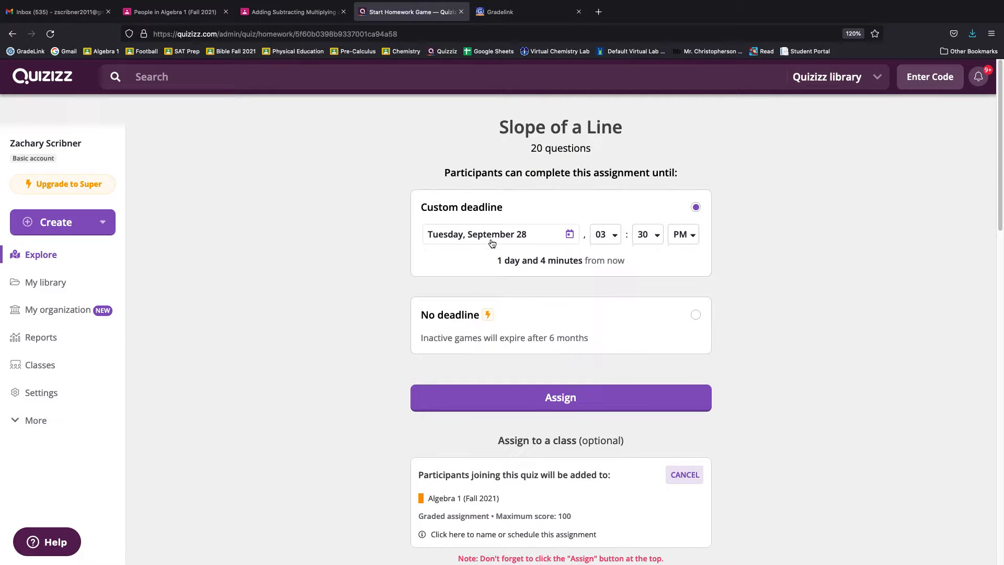
{"action": "left_click", "coordinate": [491, 243]}
{"action": "left_click", "coordinate": [460, 210]}
{"action": "left_click", "coordinate": [612, 239]}
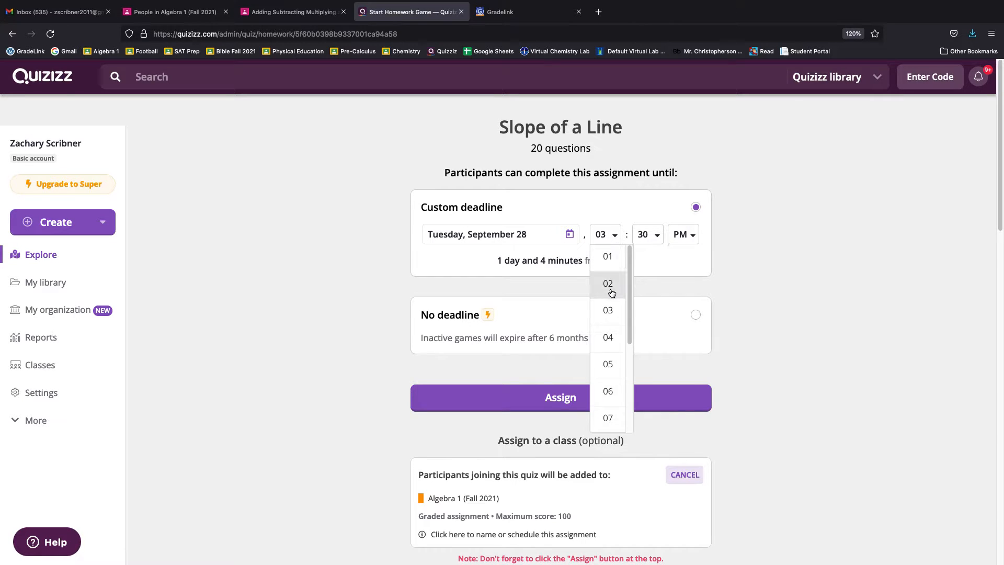
{"action": "scroll", "coordinate": [610, 409], "scroll_direction": "down", "scroll_amount": 2}
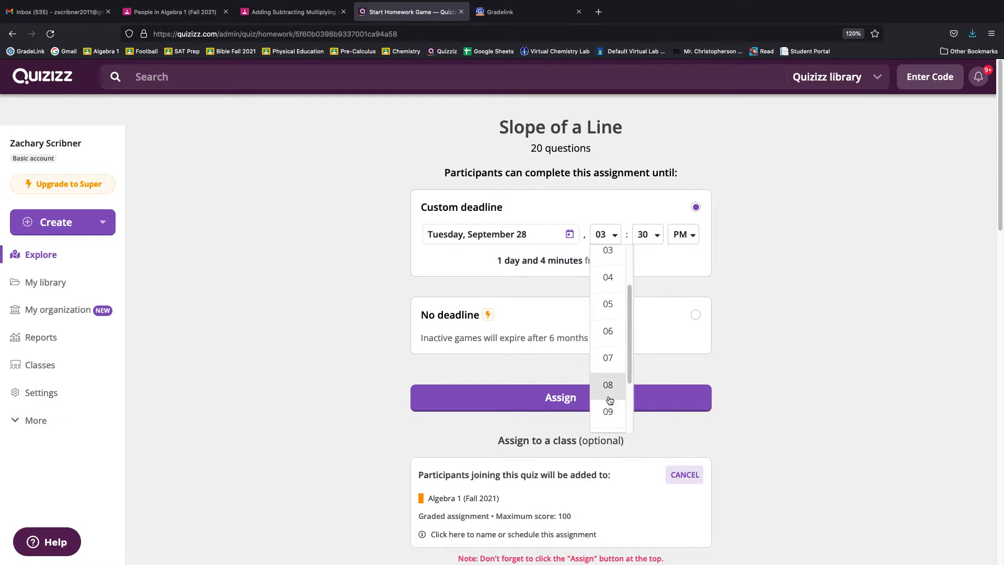
{"action": "left_click", "coordinate": [611, 407]}
{"action": "mouse_move", "coordinate": [836, 3]}
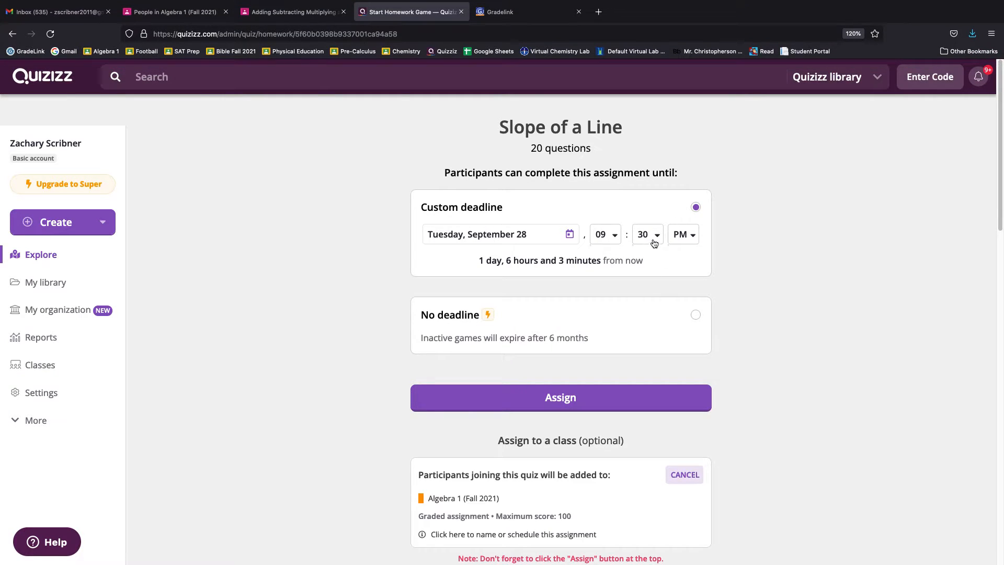
{"action": "left_click", "coordinate": [654, 243]}
{"action": "left_click", "coordinate": [650, 276]}
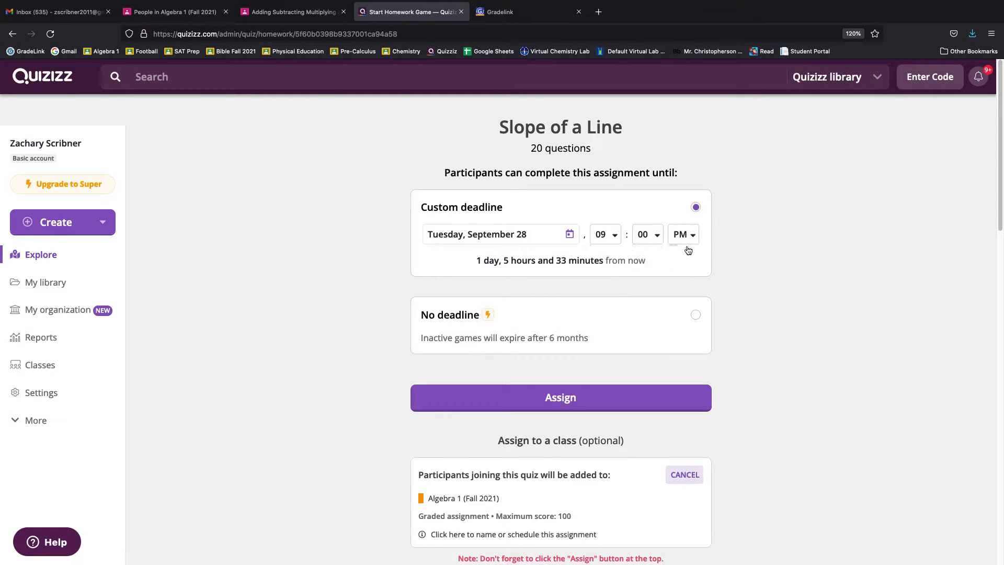
{"action": "left_click", "coordinate": [687, 241]}
{"action": "left_click", "coordinate": [688, 259]}
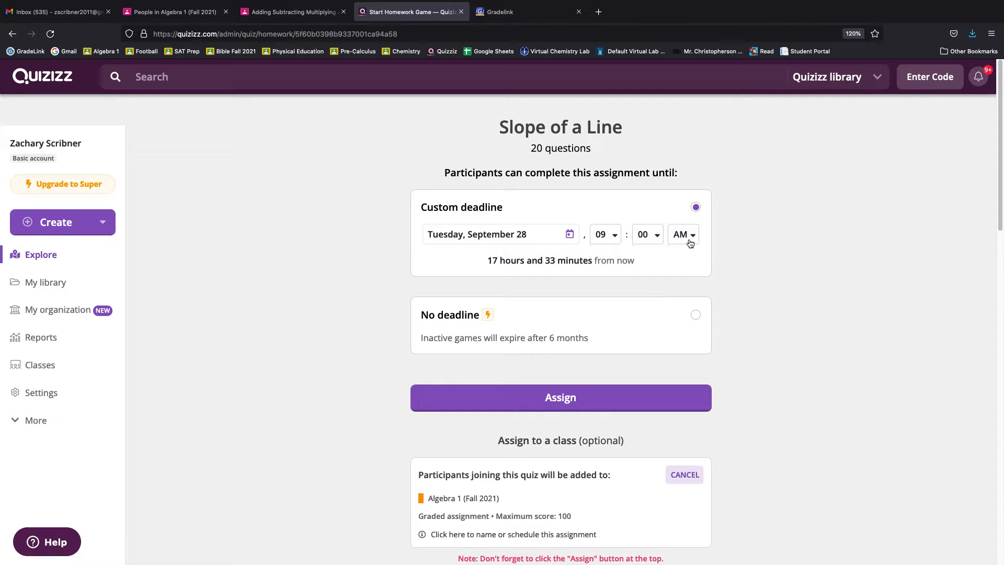
- Expand the advanced settings and limit the participant attempts to 1
{"action": "scroll", "coordinate": [502, 355], "scroll_direction": "down", "scroll_amount": 5}
{"action": "left_click", "coordinate": [528, 384]}
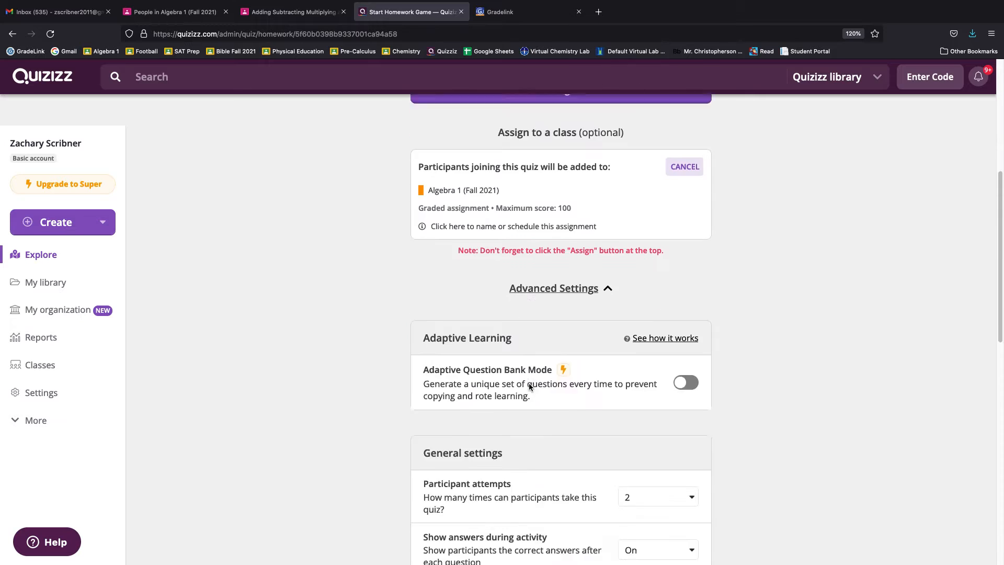
{"action": "scroll", "coordinate": [528, 383], "scroll_direction": "down", "scroll_amount": 5}
{"action": "left_click", "coordinate": [647, 331]}
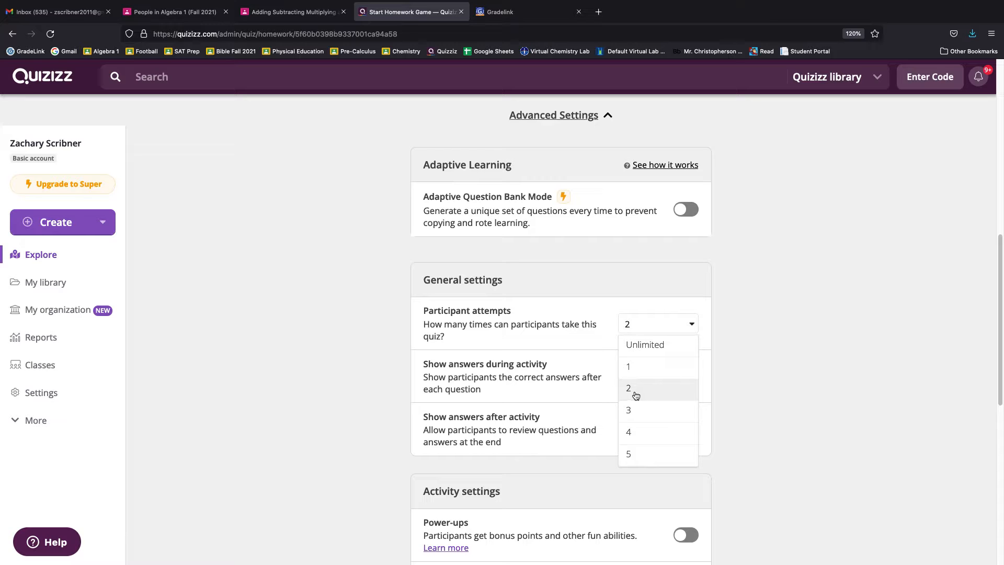
{"action": "left_click", "coordinate": [641, 369]}
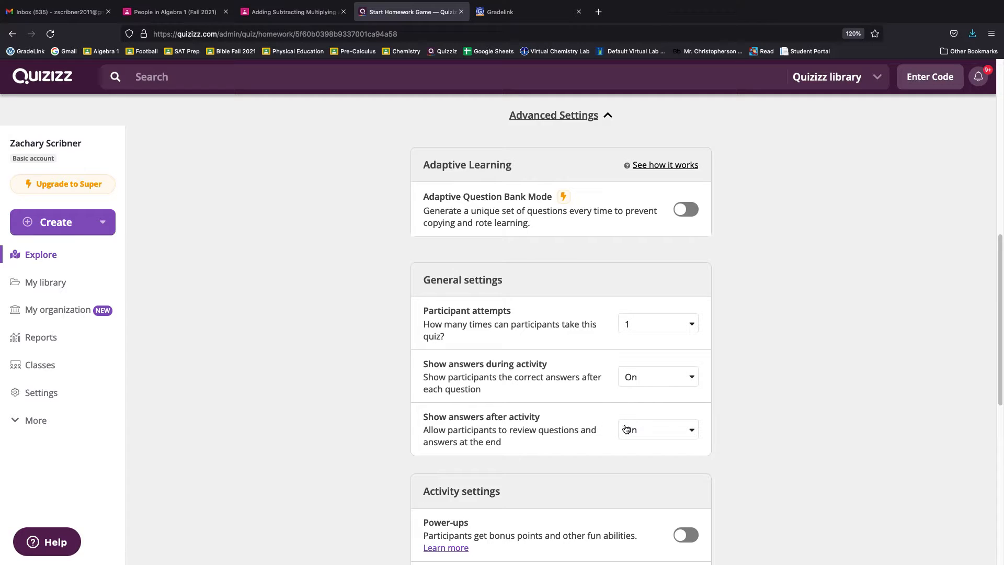
- Keep showing answers during the activity set to On and set showing answers after the activity to Off
{"action": "left_click", "coordinate": [643, 381]}
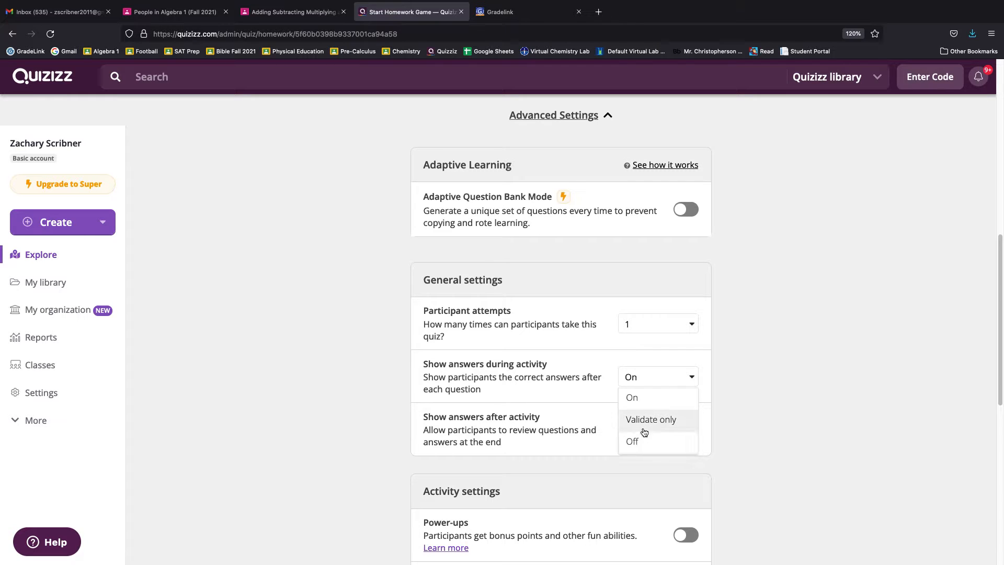
{"action": "left_click", "coordinate": [639, 403]}
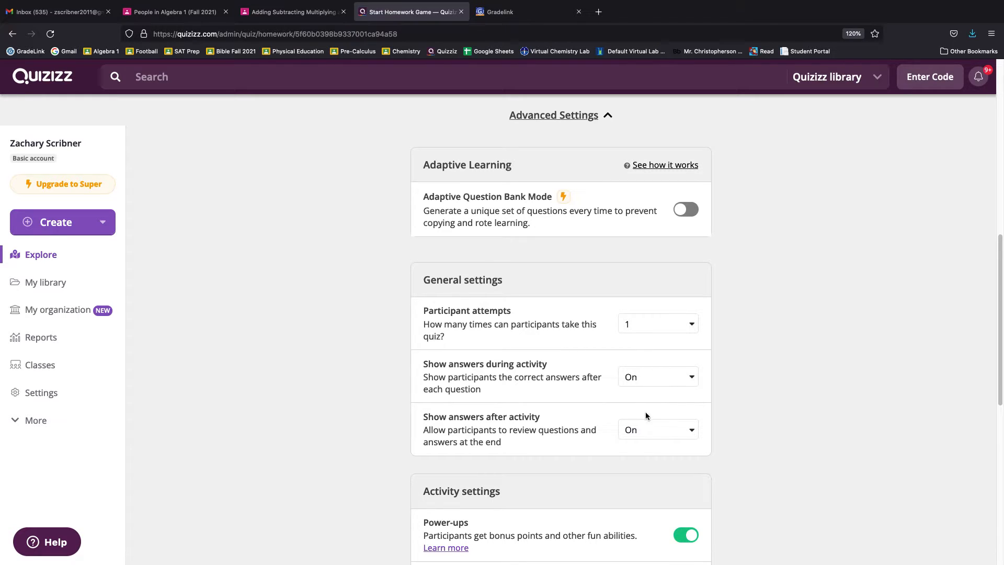
{"action": "left_click", "coordinate": [645, 437]}
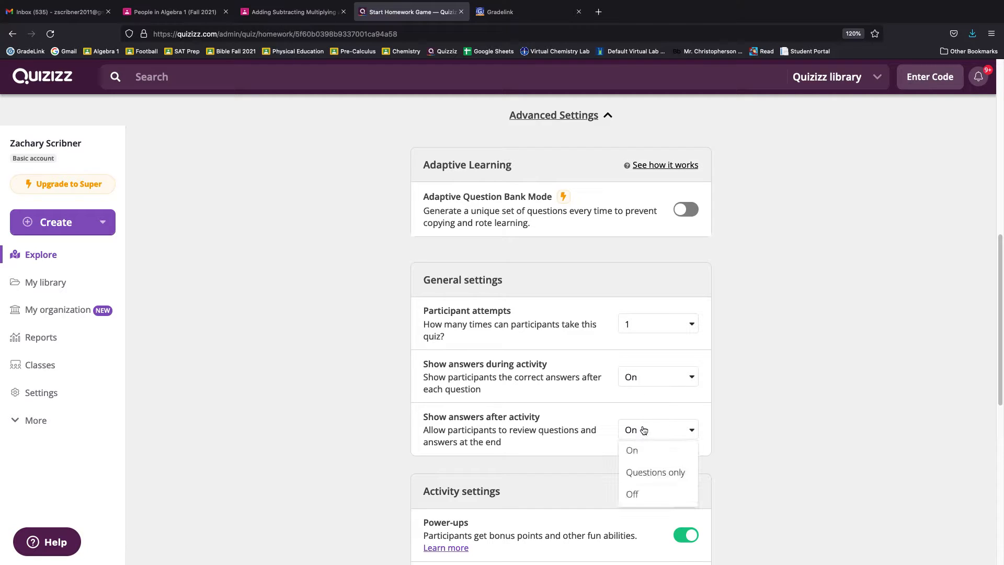
{"action": "left_click", "coordinate": [643, 496]}
- Turn off power-ups, the leaderboard, redemption questions, music and memes in the activity settings
{"action": "scroll", "coordinate": [639, 446], "scroll_direction": "down", "scroll_amount": 3}
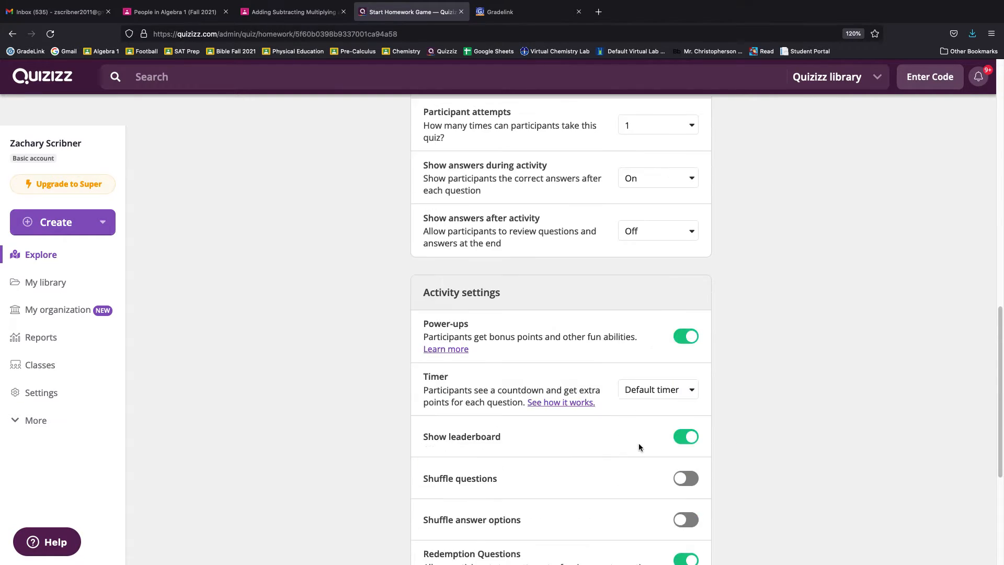
{"action": "left_click", "coordinate": [680, 336]}
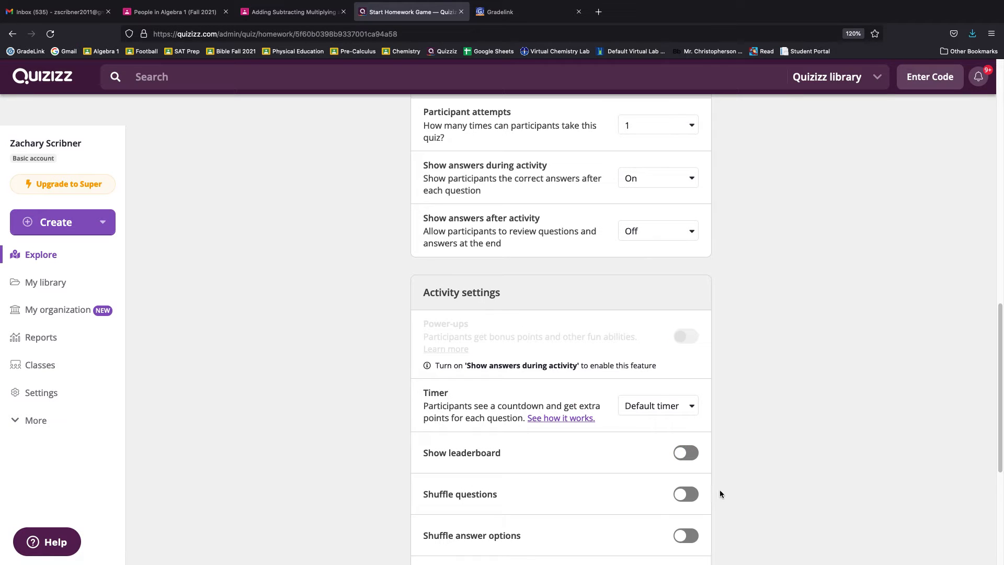
{"action": "scroll", "coordinate": [722, 490], "scroll_direction": "down", "scroll_amount": 5}
{"action": "left_click", "coordinate": [683, 407]}
{"action": "left_click", "coordinate": [684, 325]}
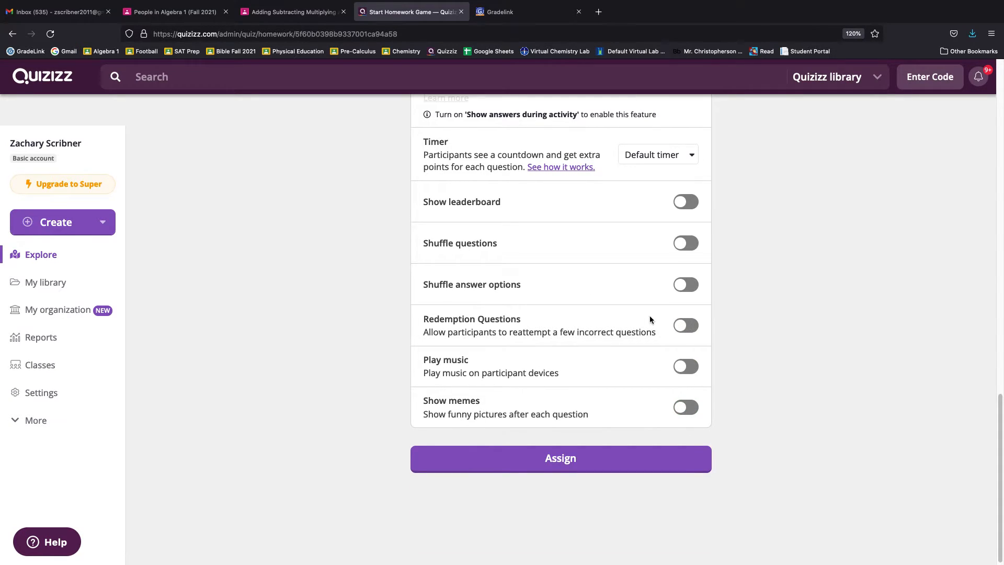
{"action": "scroll", "coordinate": [632, 319], "scroll_direction": "up", "scroll_amount": 4}
{"action": "scroll", "coordinate": [635, 332], "scroll_direction": "up", "scroll_amount": 4}
{"action": "scroll", "coordinate": [664, 329], "scroll_direction": "down", "scroll_amount": 7}
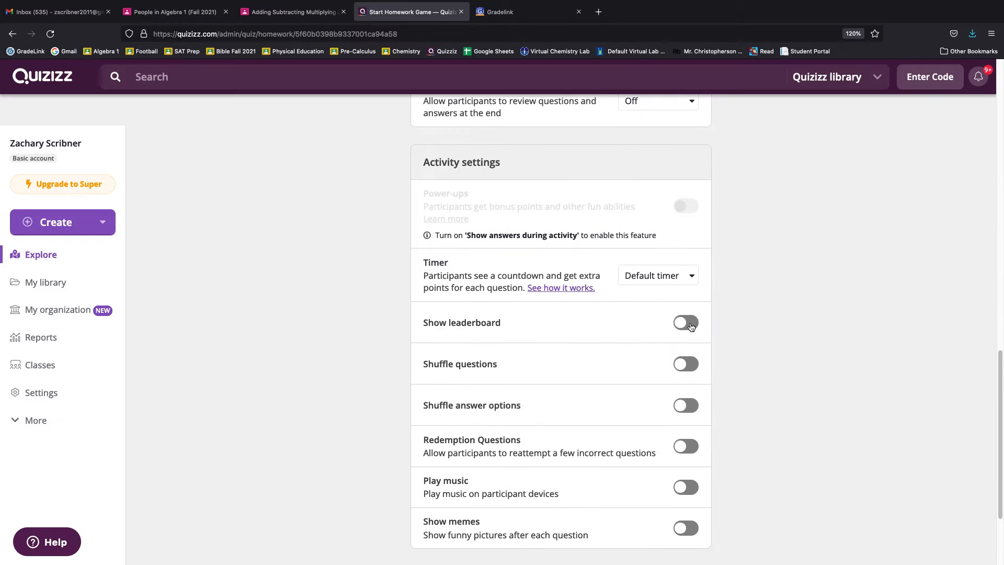
{"action": "scroll", "coordinate": [666, 444], "scroll_direction": "down", "scroll_amount": 3}
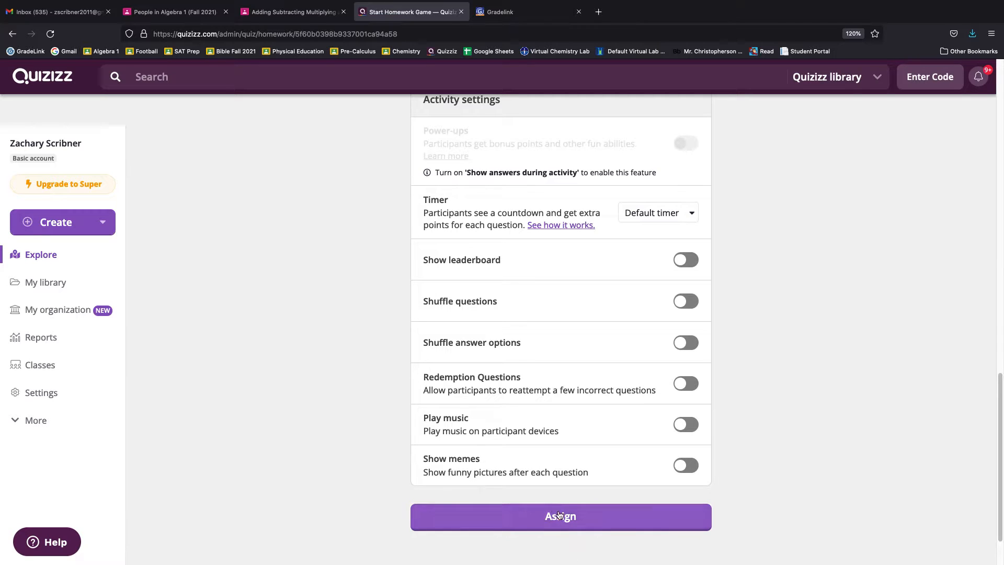
- Assign the configured 4.1 Homework quiz to the Algebra 1 (Fall 2021) class and view its report
{"action": "left_click", "coordinate": [567, 526]}
{"action": "scroll", "coordinate": [575, 533], "scroll_direction": "down", "scroll_amount": 10}
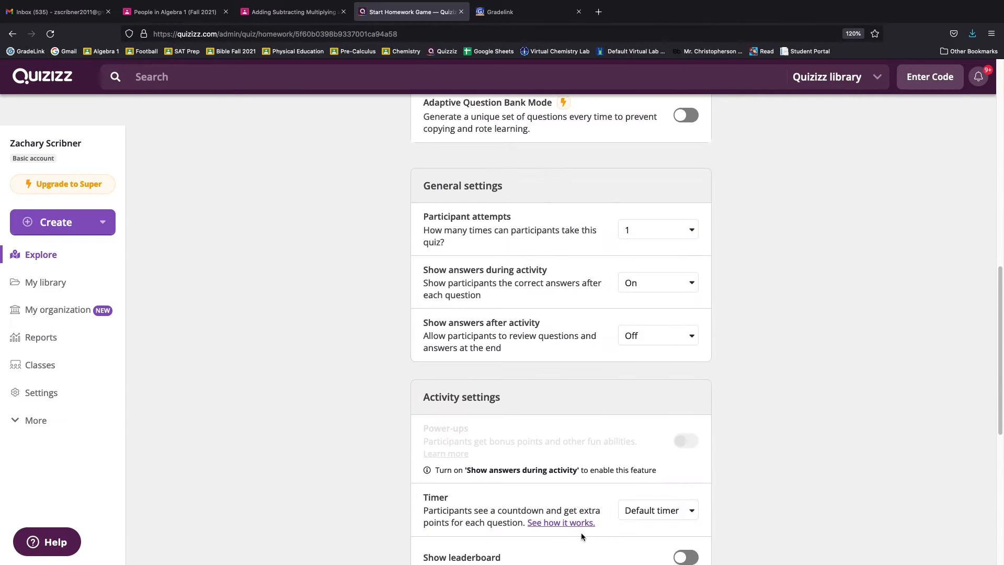
{"action": "left_click", "coordinate": [558, 454]}
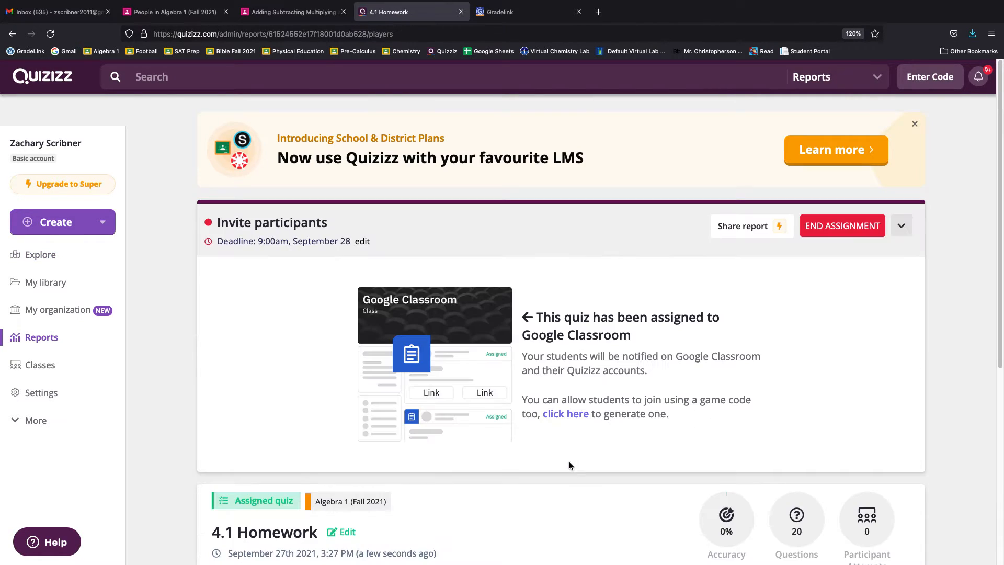
{"action": "scroll", "coordinate": [593, 473], "scroll_direction": "down", "scroll_amount": 5}
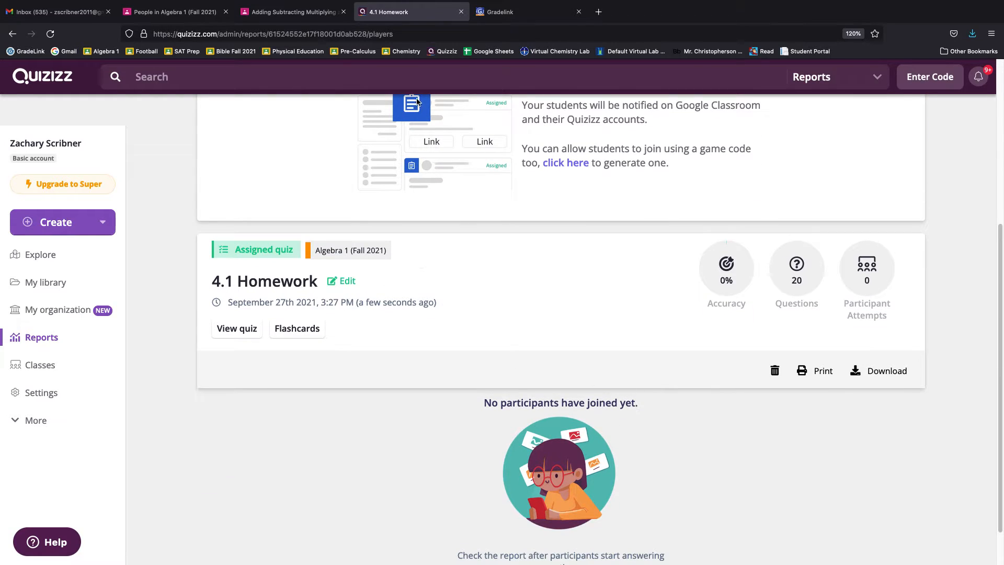
- Switch to Google Classroom, update the Algebra 1 (Fall 2021) stream and open the 4.1 Lesson Review assignment's instructions
{"action": "left_click", "coordinate": [172, 12]}
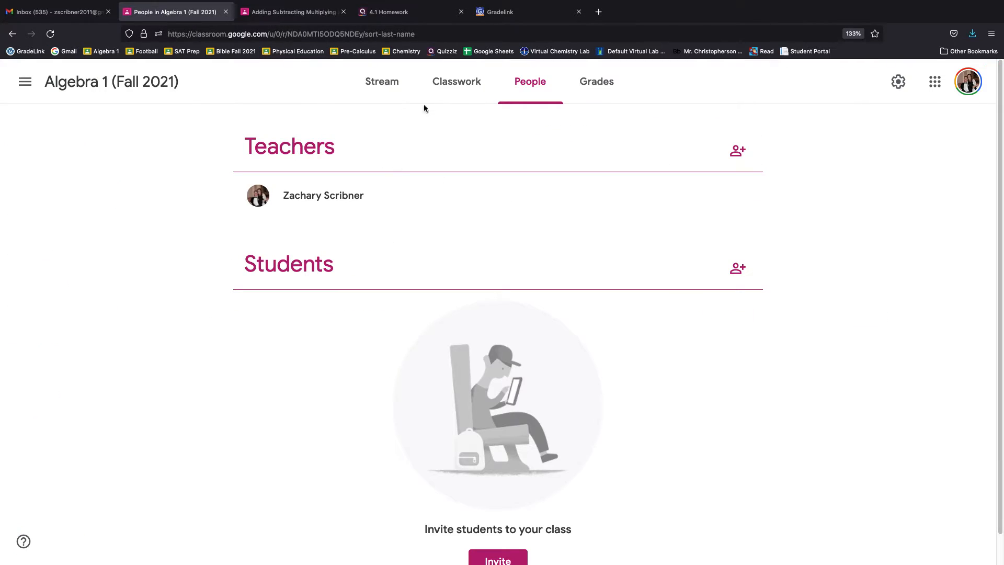
{"action": "left_click", "coordinate": [389, 84]}
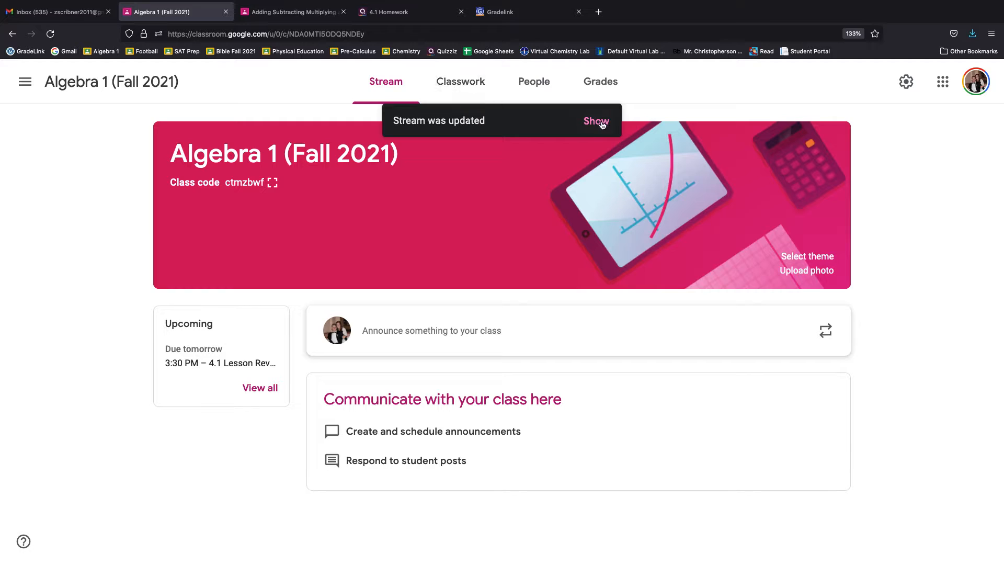
{"action": "left_click", "coordinate": [596, 122]}
{"action": "scroll", "coordinate": [510, 388], "scroll_direction": "down", "scroll_amount": 2}
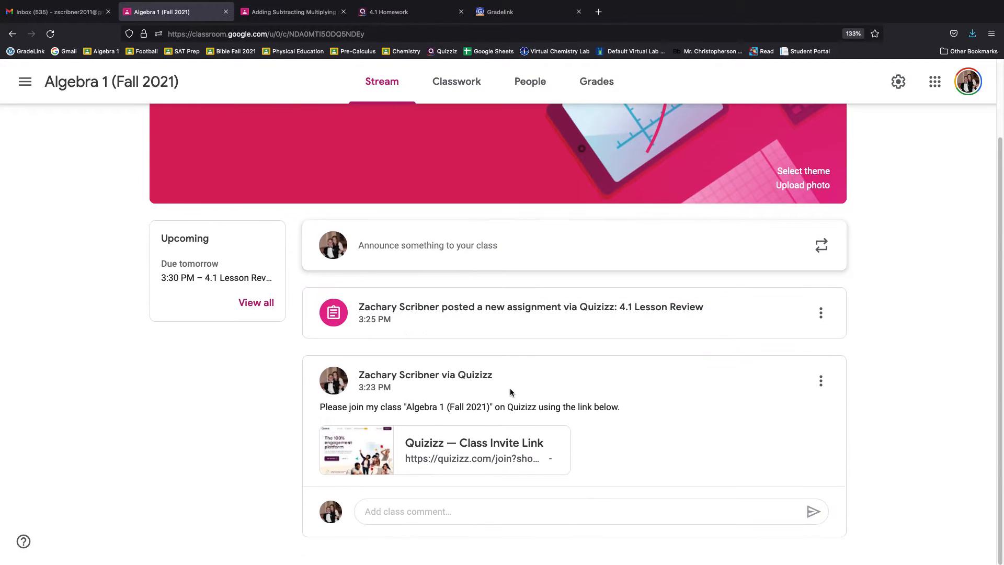
{"action": "left_click", "coordinate": [636, 310]}
{"action": "left_click", "coordinate": [429, 90]}
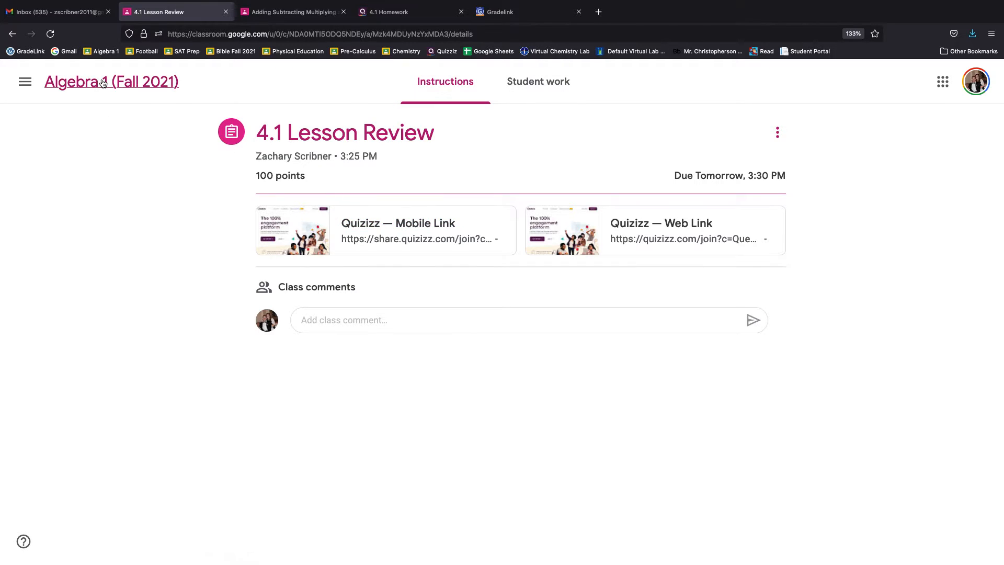
- Return to the class stream, reload it and open the 4.1 Homework assignment's instructions
{"action": "left_click", "coordinate": [78, 83]}
{"action": "scroll", "coordinate": [524, 477], "scroll_direction": "down", "scroll_amount": 2}
{"action": "scroll", "coordinate": [524, 476], "scroll_direction": "up", "scroll_amount": 2}
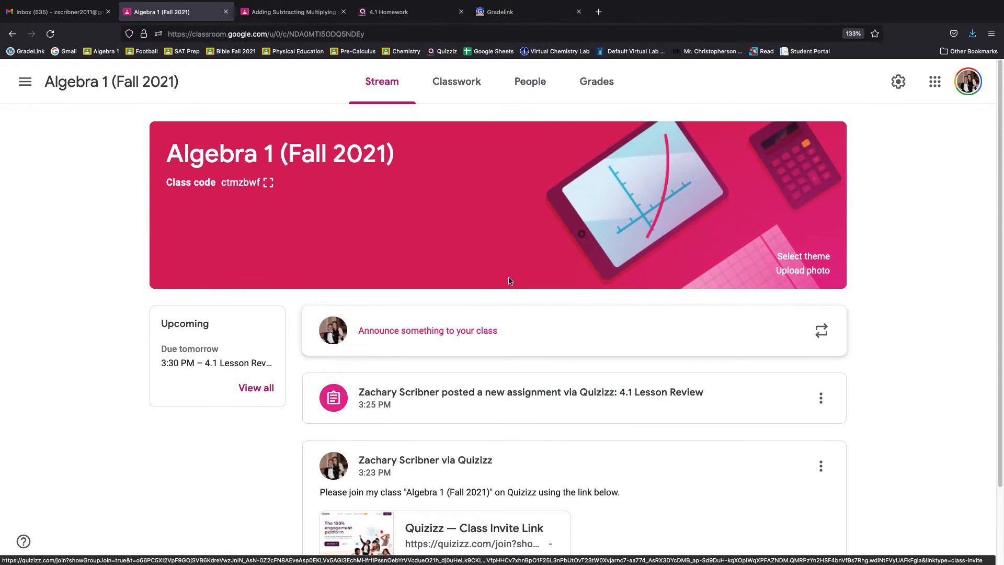
{"action": "left_click", "coordinate": [50, 33]}
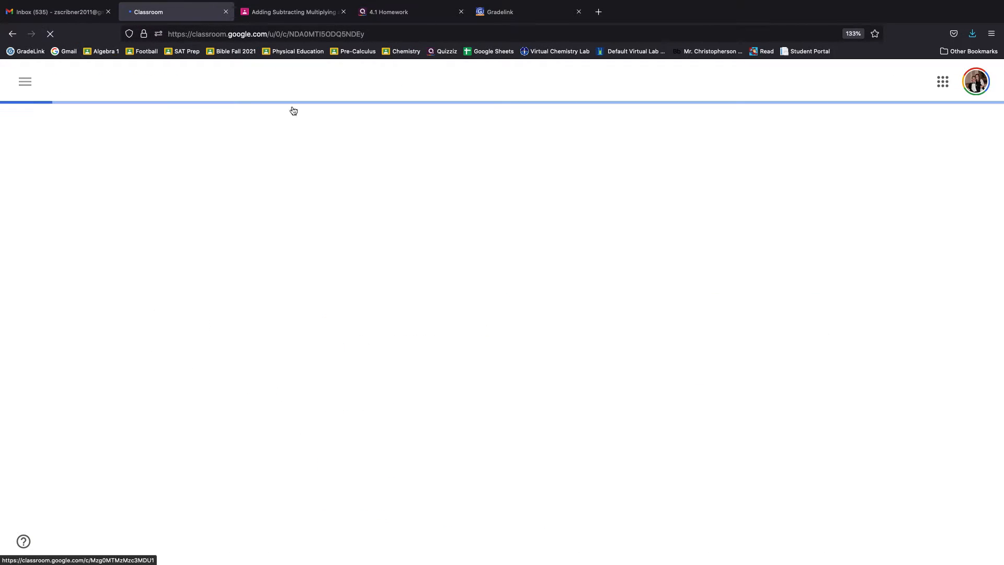
{"action": "scroll", "coordinate": [552, 399], "scroll_direction": "down", "scroll_amount": 1}
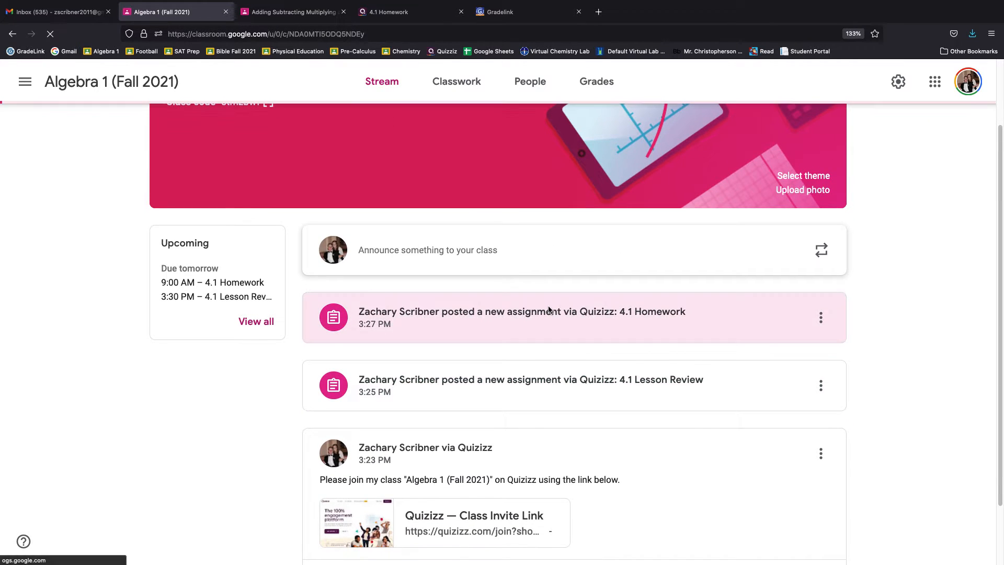
{"action": "left_click", "coordinate": [647, 341]}
{"action": "left_click", "coordinate": [470, 90]}
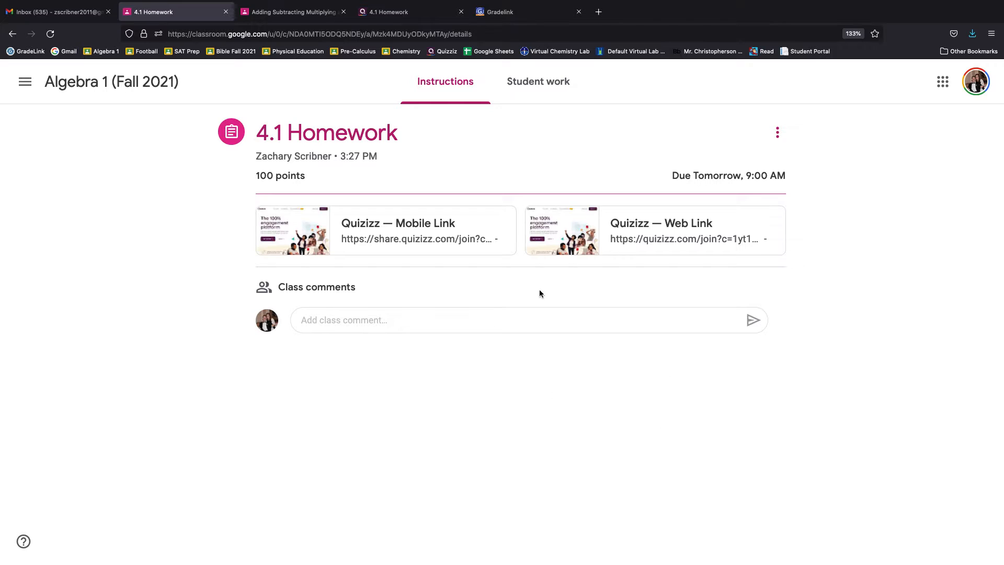
- View the grades page of Algebra 1 (Fall 2021) and the gradebook of the existing Algebra 1 class, including its older assignments
{"action": "left_click", "coordinate": [92, 84]}
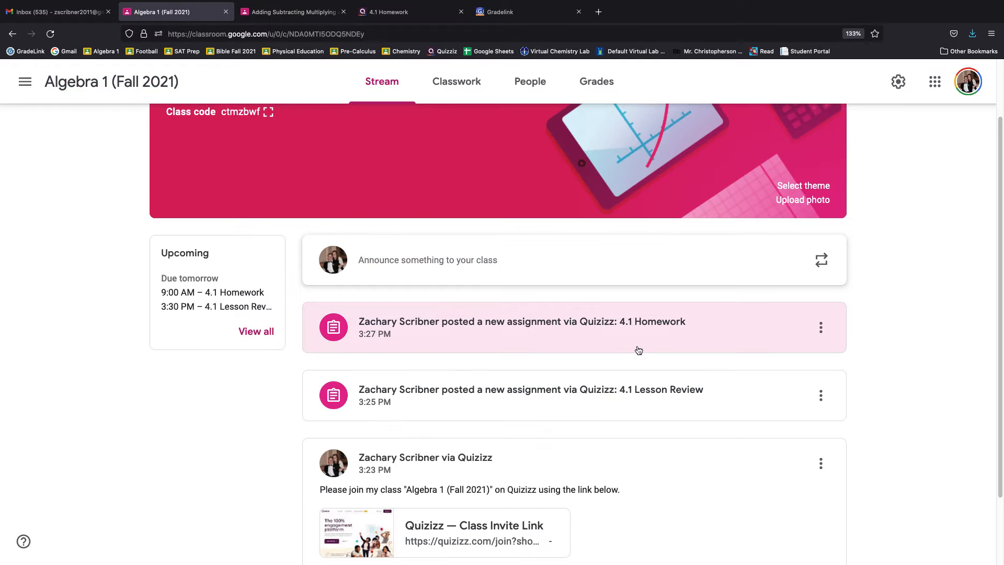
{"action": "left_click", "coordinate": [596, 82]}
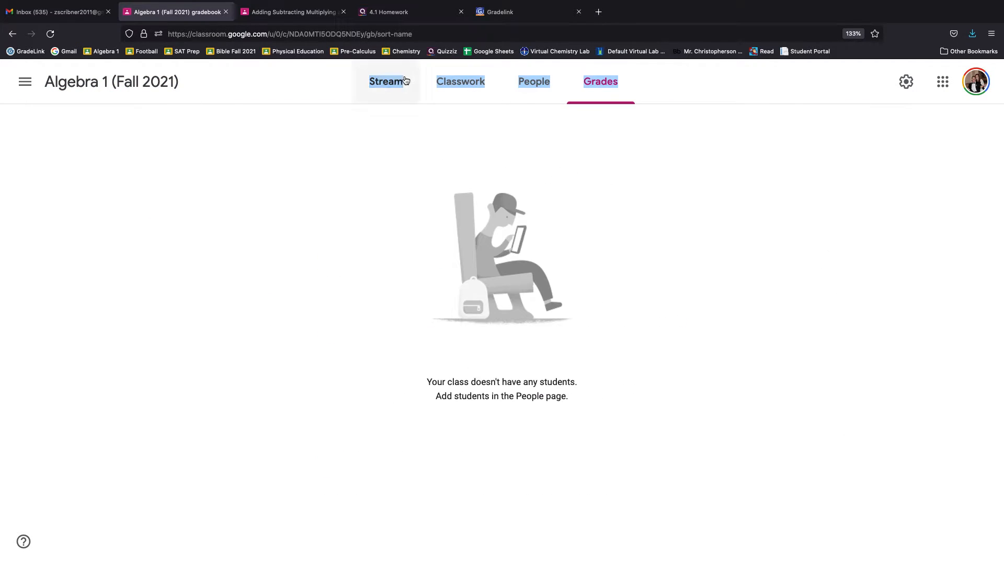
{"action": "left_click", "coordinate": [277, 14]}
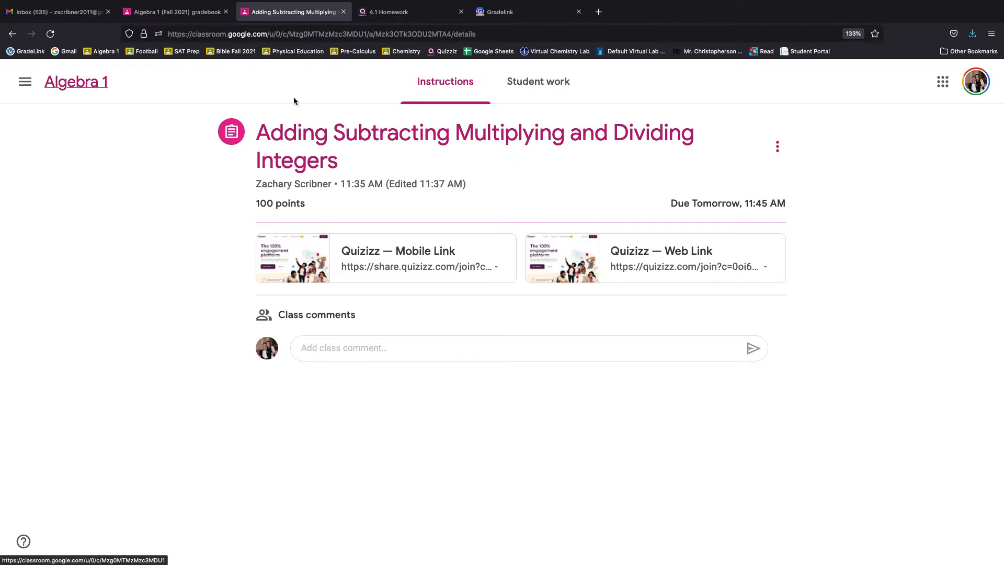
{"action": "left_click", "coordinate": [72, 82]}
{"action": "left_click", "coordinate": [597, 82]}
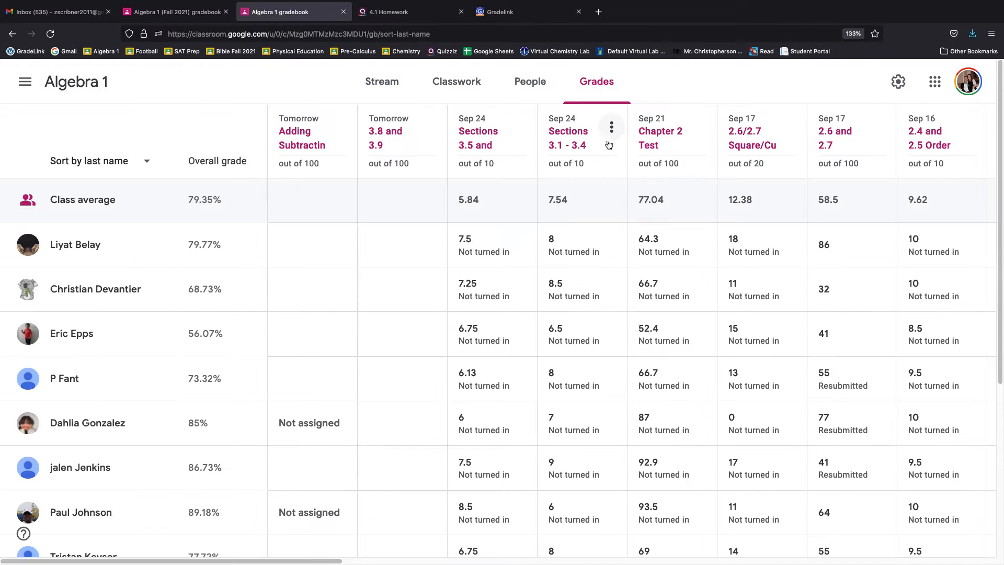
{"action": "left_click_drag", "start_coordinate": [330, 561], "coordinate": [668, 560]}
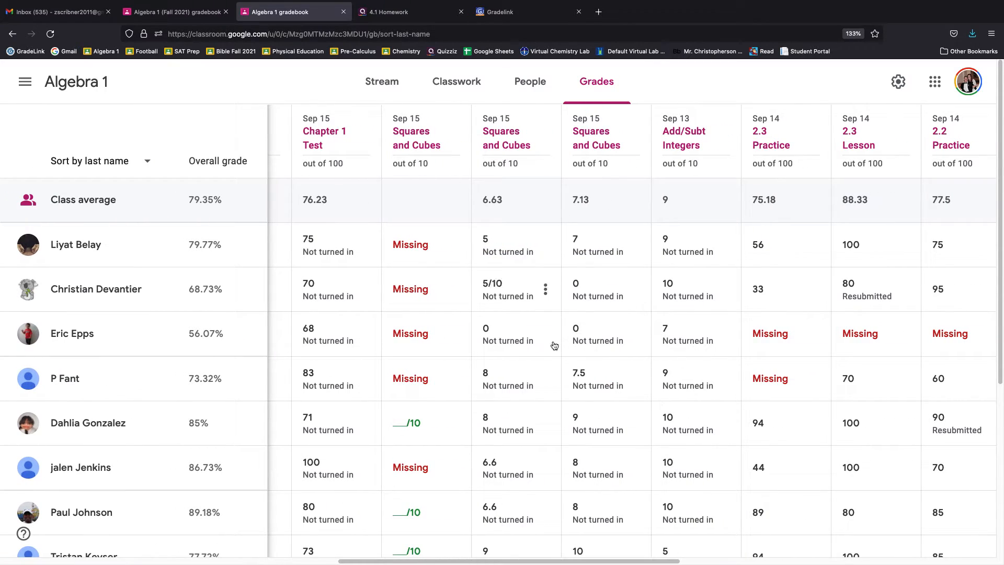
- Switch to Gradelink and review which gradesheets sync from which Google classes in the GradeSheet sync settings
{"action": "left_click", "coordinate": [521, 13]}
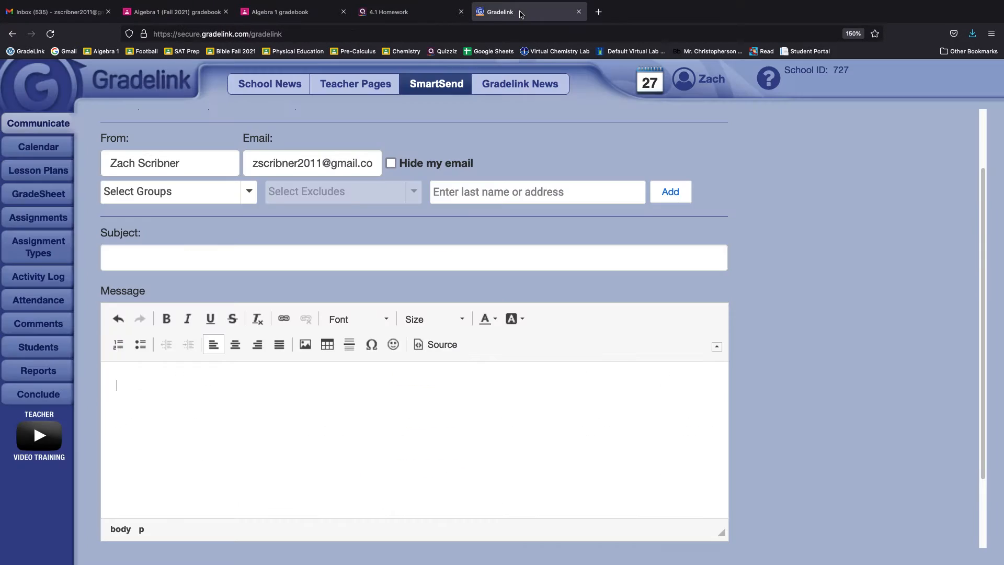
{"action": "left_click", "coordinate": [33, 194]}
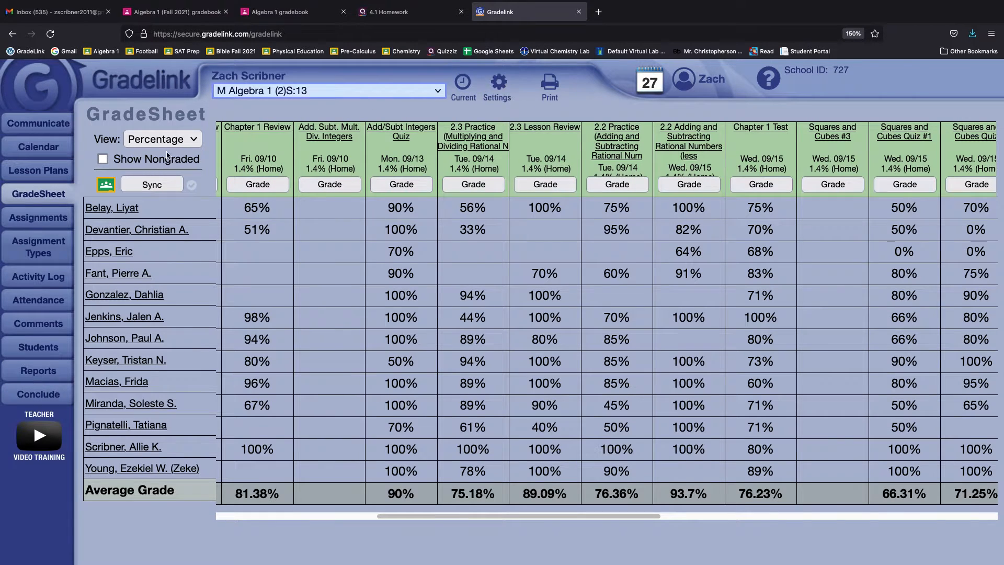
{"action": "left_click", "coordinate": [501, 79]}
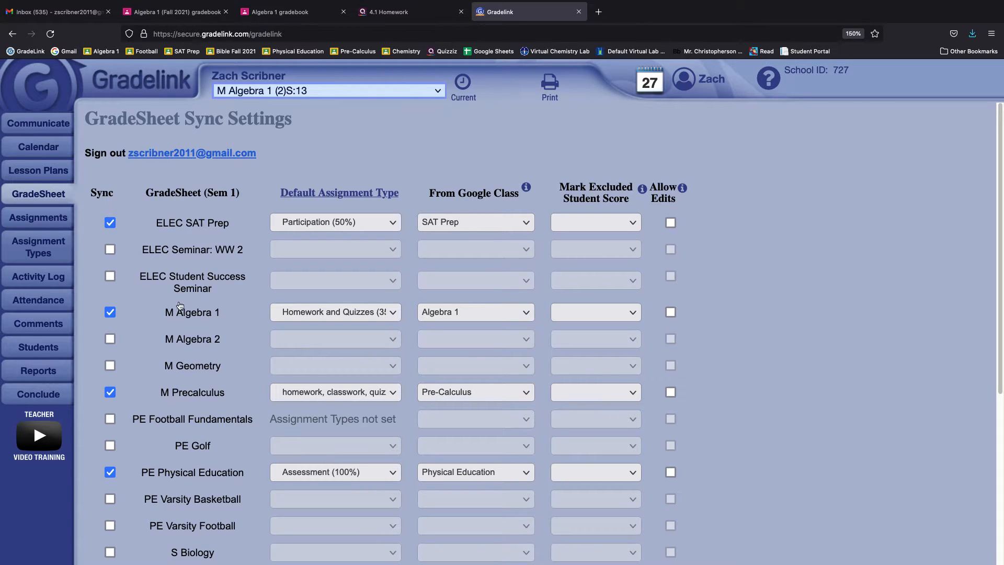
{"action": "scroll", "coordinate": [180, 305], "scroll_direction": "down", "scroll_amount": 2}
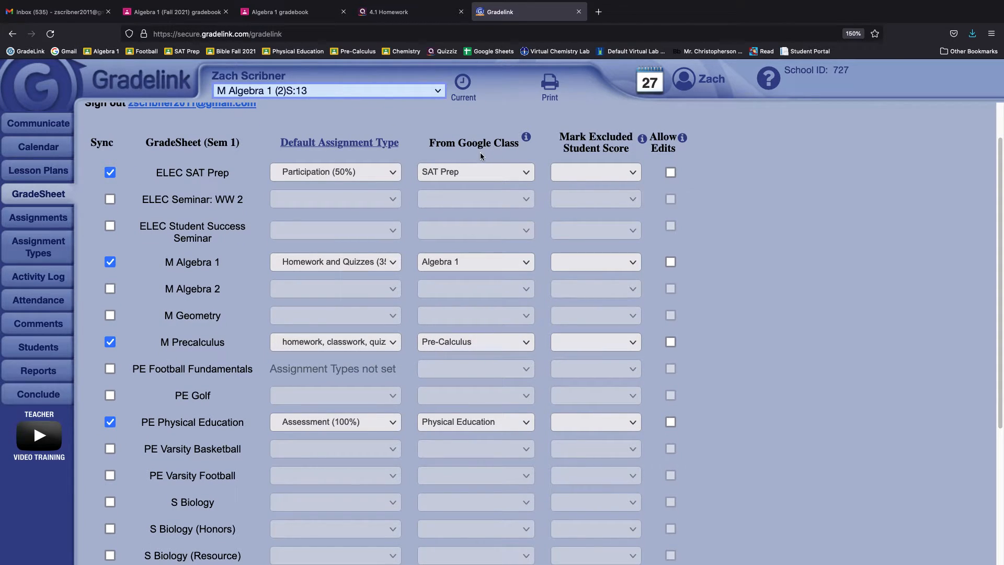
{"action": "scroll", "coordinate": [457, 420], "scroll_direction": "down", "scroll_amount": 4}
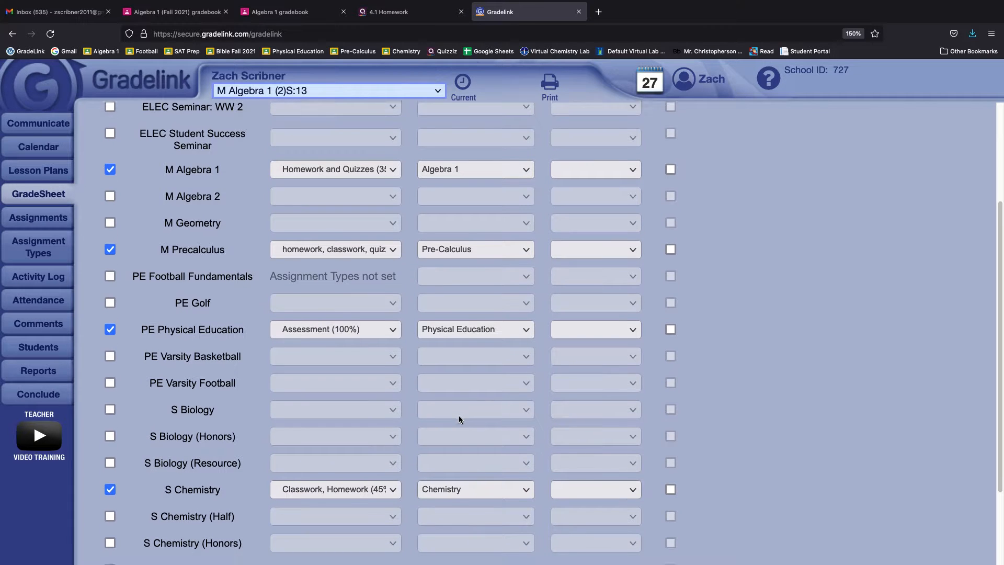
{"action": "scroll", "coordinate": [458, 420], "scroll_direction": "down", "scroll_amount": 2}
{"action": "scroll", "coordinate": [460, 426], "scroll_direction": "up", "scroll_amount": 6}
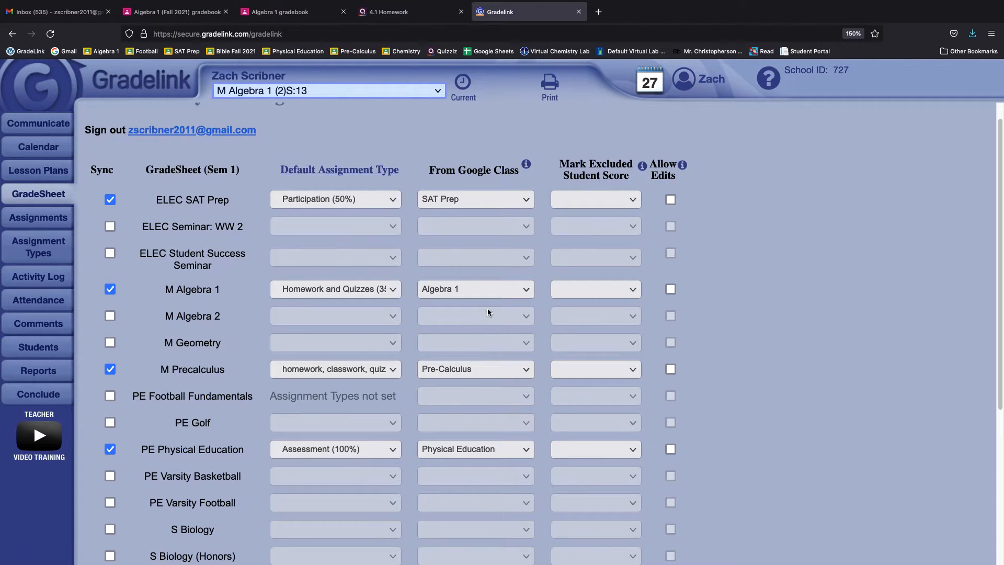
{"action": "scroll", "coordinate": [574, 342], "scroll_direction": "down", "scroll_amount": 3}
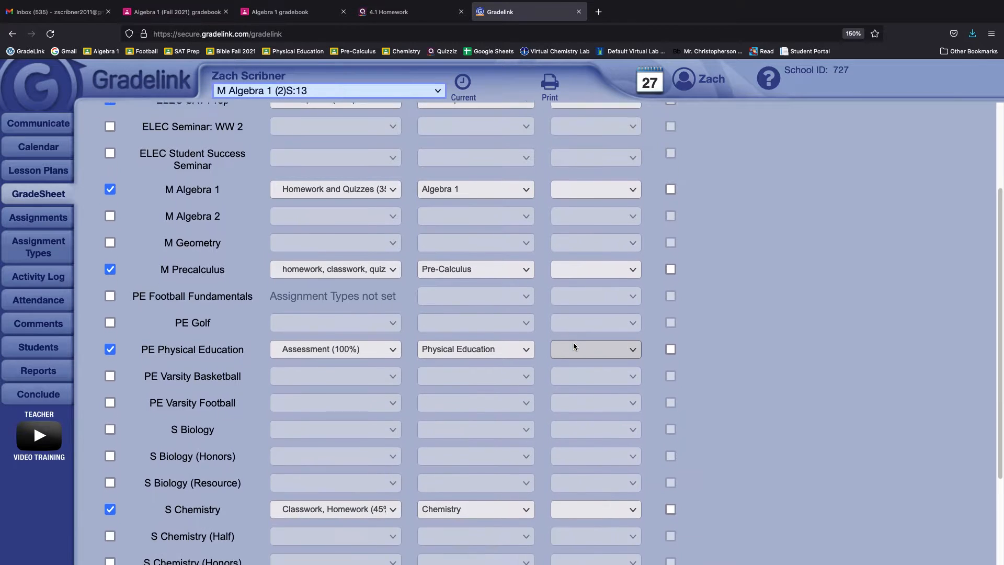
{"action": "scroll", "coordinate": [581, 298], "scroll_direction": "up", "scroll_amount": 3}
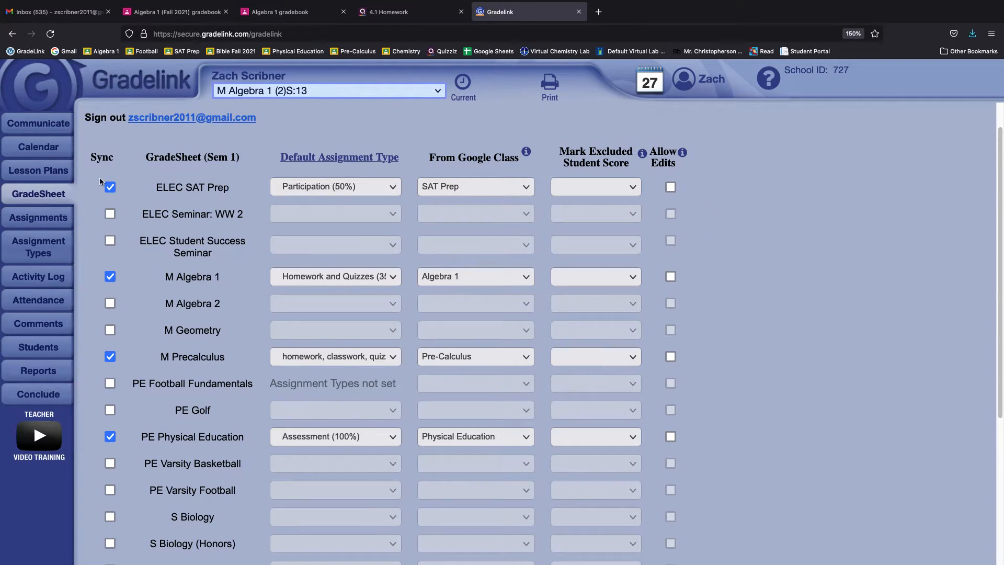
- Return to the M Algebra 1 gradesheet, sync it with Google Classroom and view the most recent assignments and class grades
{"action": "left_click", "coordinate": [39, 196]}
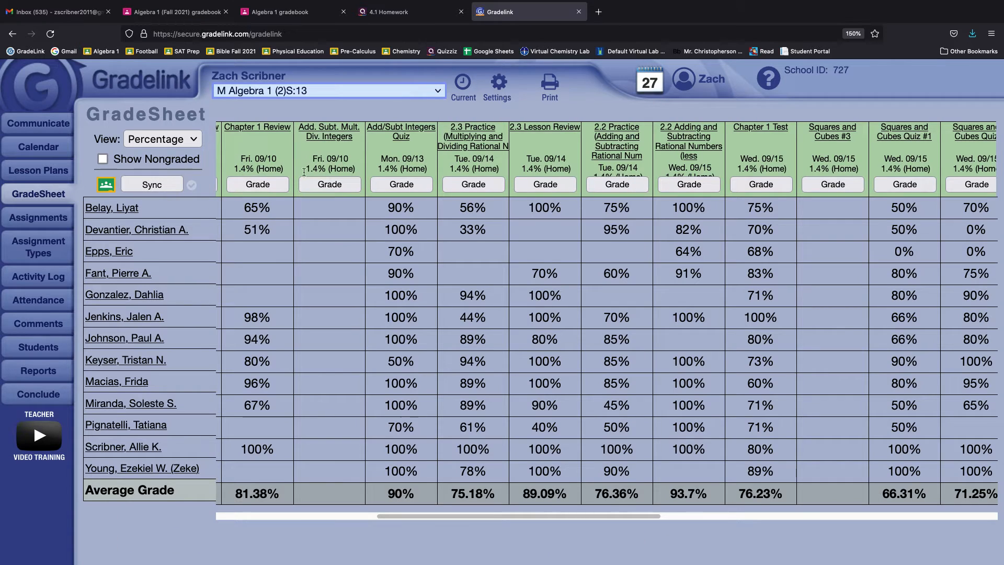
{"action": "left_click", "coordinate": [147, 186]}
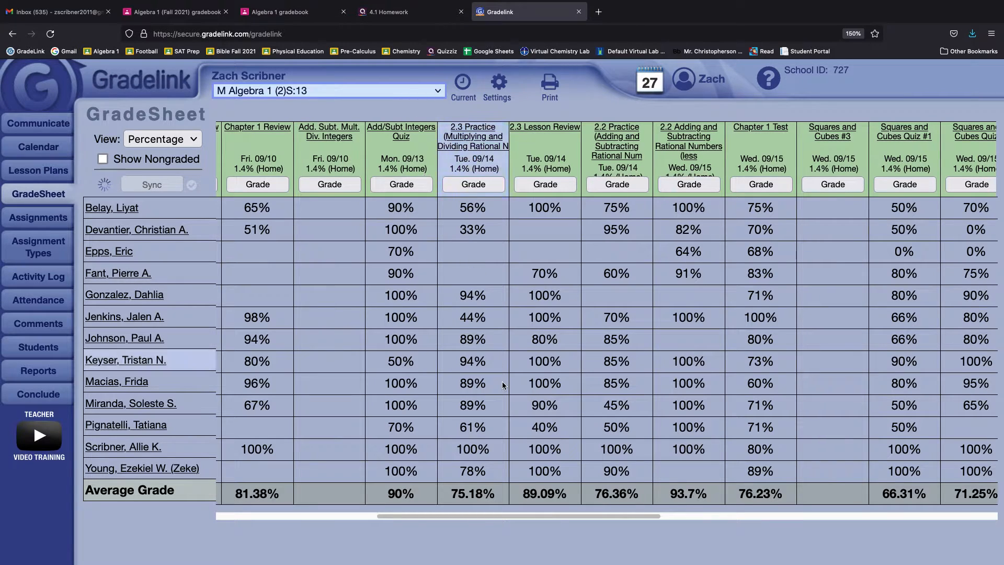
{"action": "left_click_drag", "start_coordinate": [481, 516], "coordinate": [836, 516]}
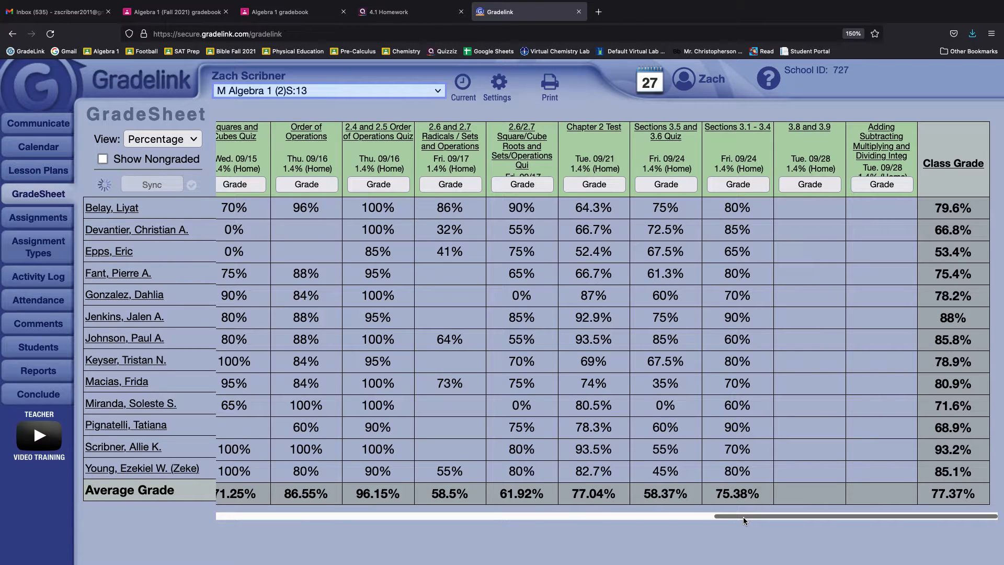
- View the earliest assignments in the M Algebra 1 gradesheet and open the Chapter 1 Test instructions from the Algebra 1 gradebook in Google Classroom
{"action": "left_click_drag", "start_coordinate": [742, 517], "coordinate": [180, 503]}
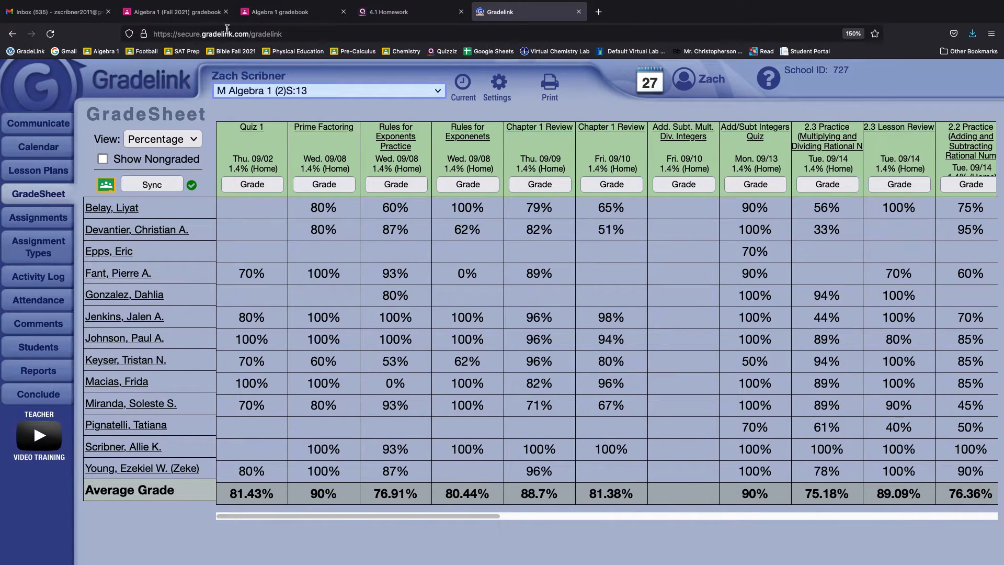
{"action": "left_click", "coordinate": [280, 13]}
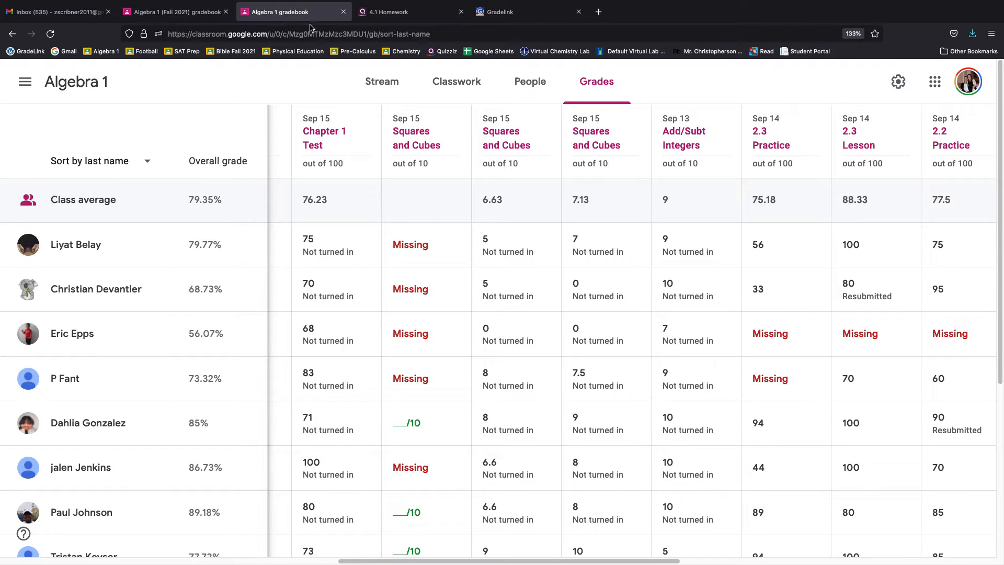
{"action": "scroll", "coordinate": [474, 146], "scroll_direction": "left", "scroll_amount": 10}
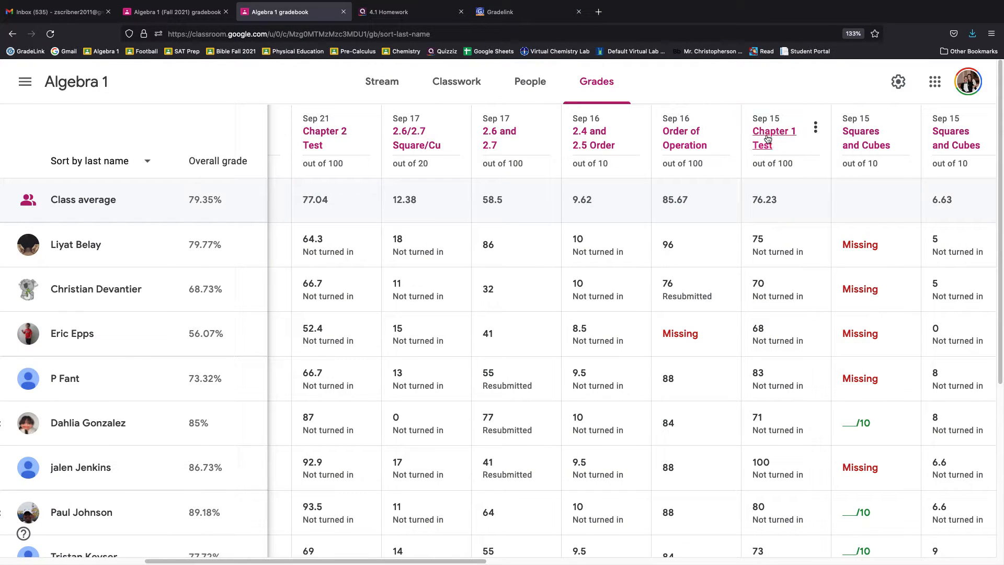
{"action": "left_click", "coordinate": [767, 138]}
{"action": "left_click", "coordinate": [443, 93]}
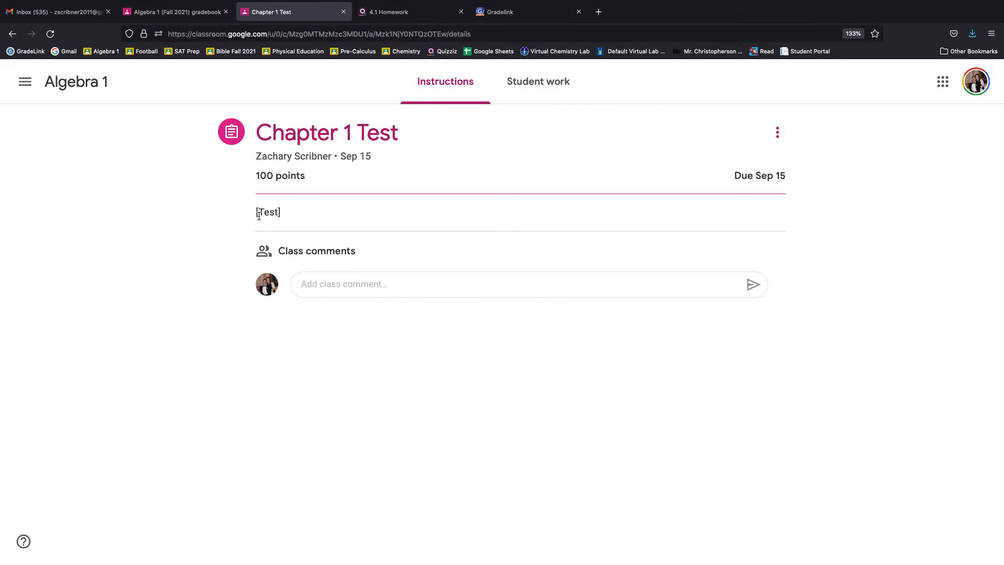
- Switch to Gradelink's assignment types for M Algebra 1 and compare the title of the Tests type with the Chapter 1 Test instructions
{"action": "left_click", "coordinate": [166, 11]}
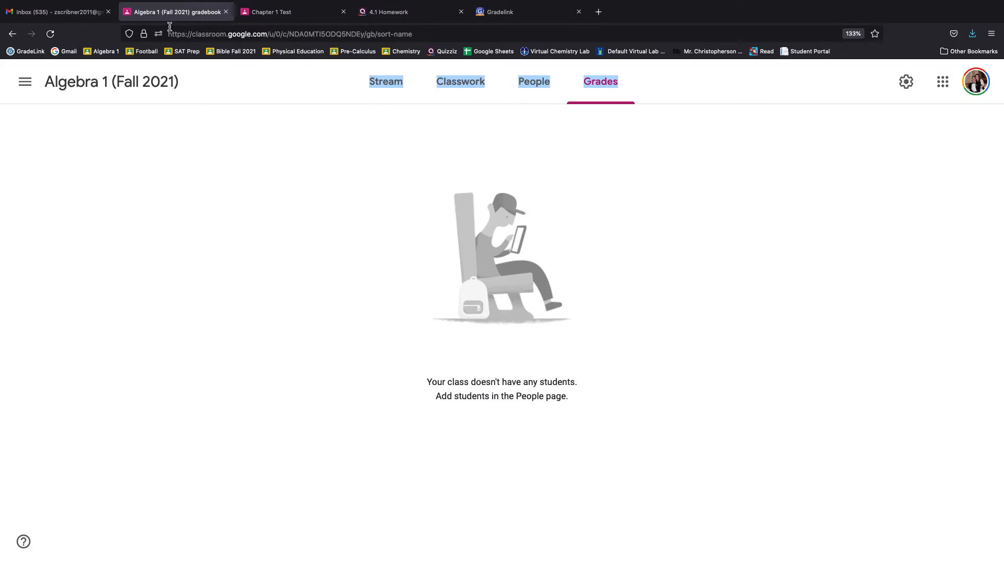
{"action": "left_click", "coordinate": [398, 11]}
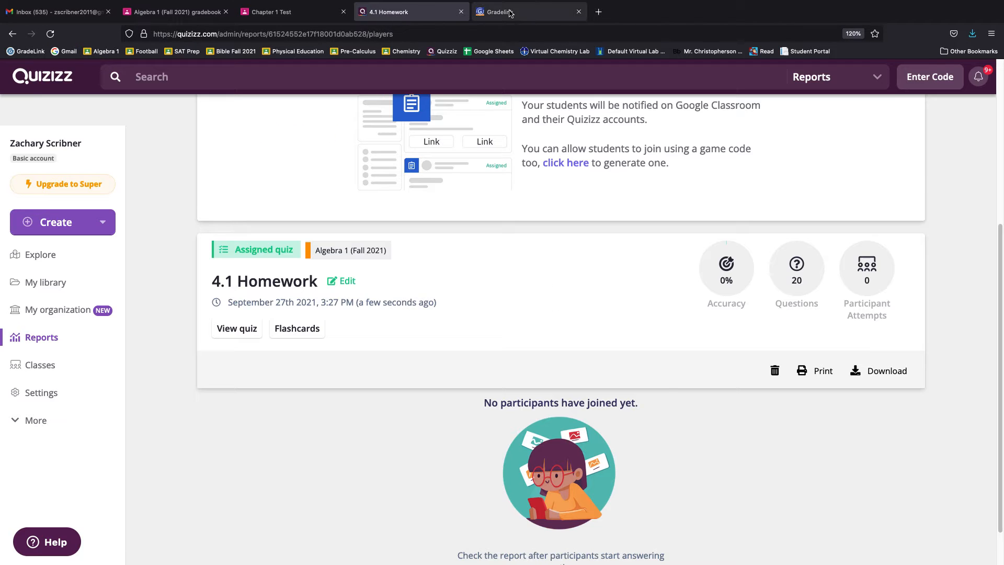
{"action": "left_click", "coordinate": [501, 11]}
{"action": "left_click", "coordinate": [38, 247]}
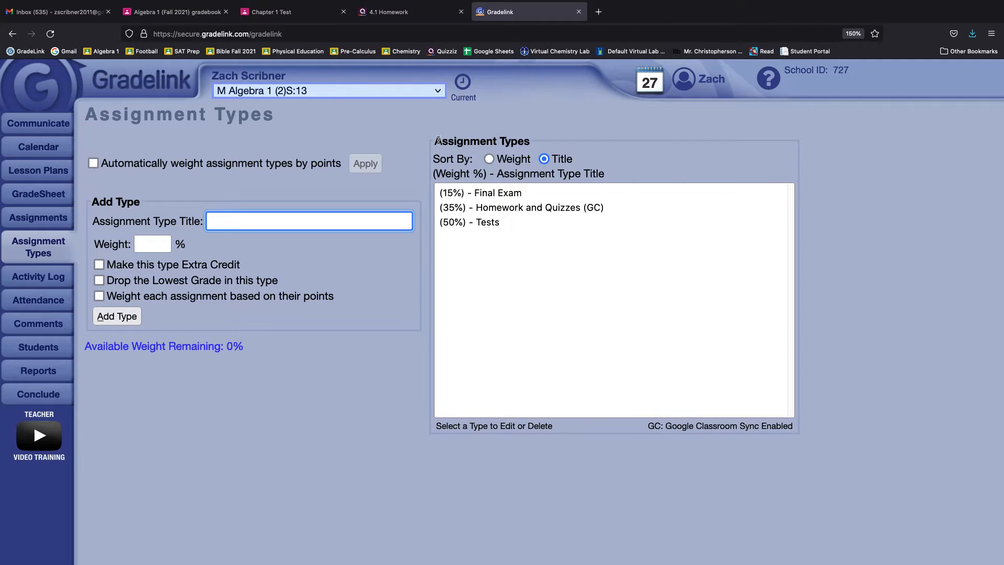
{"action": "left_click", "coordinate": [264, 13]}
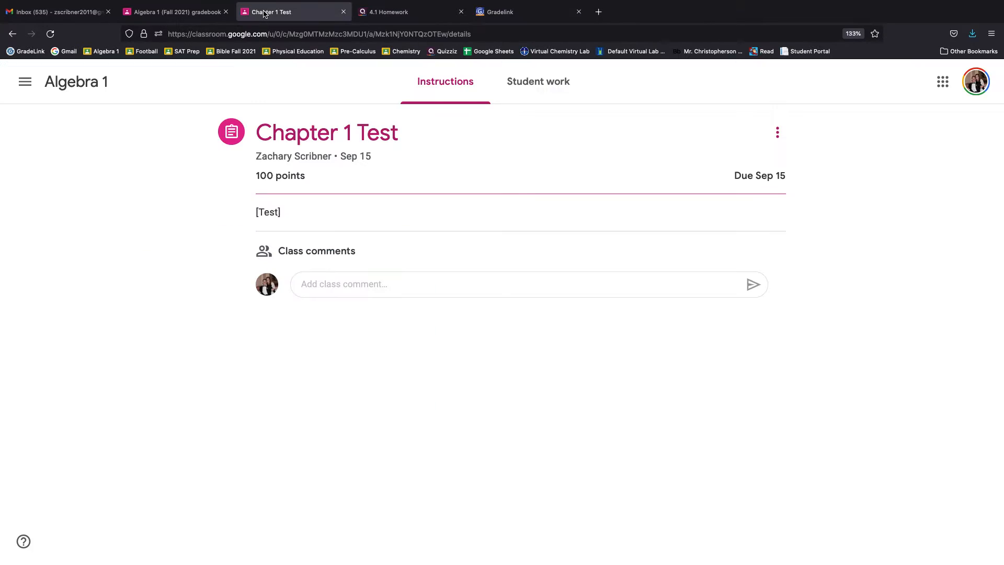
{"action": "left_click", "coordinate": [522, 10]}
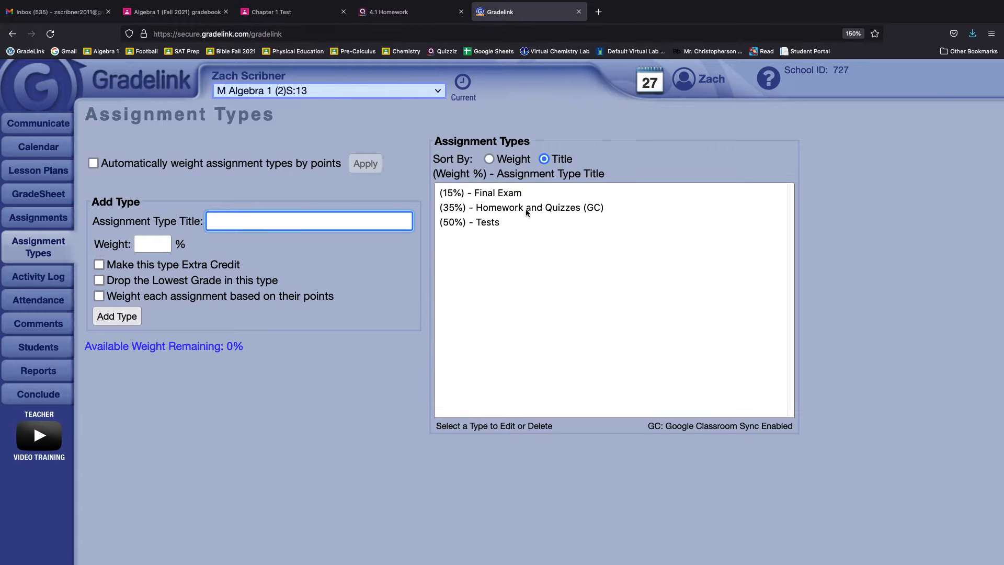
{"action": "left_click", "coordinate": [491, 223]}
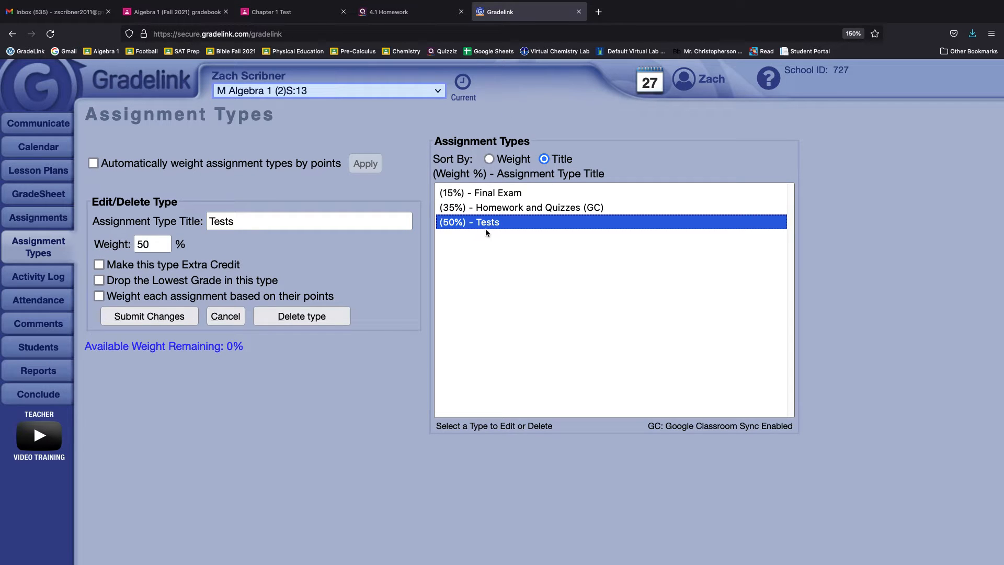
{"action": "double_click", "coordinate": [223, 224]}
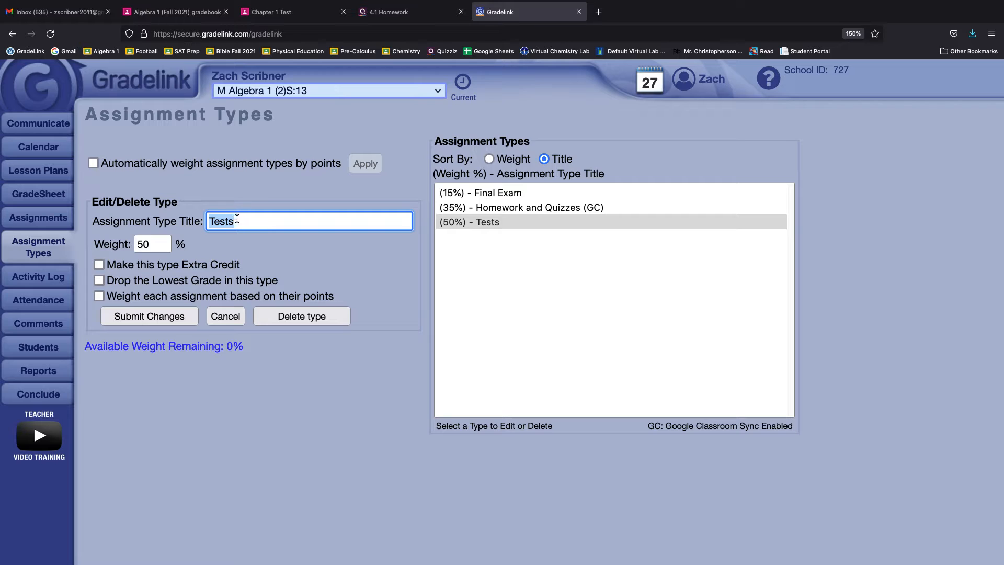
- Switch to Google Classroom, change the Chapter 1 Test's instructions to [Tests] and save the assignment
{"action": "left_click", "coordinate": [265, 12]}
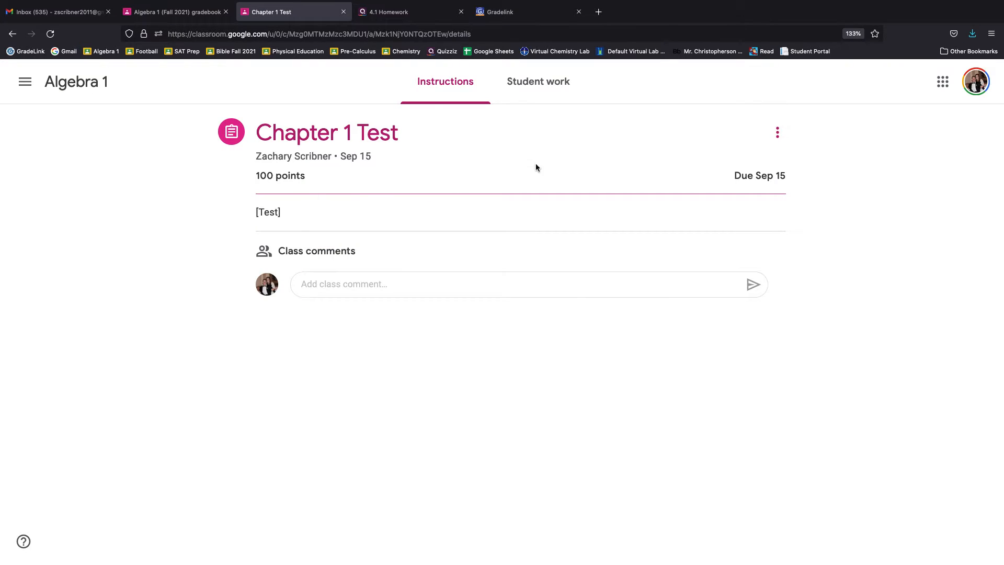
{"action": "left_click", "coordinate": [777, 133]}
{"action": "left_click", "coordinate": [743, 161]}
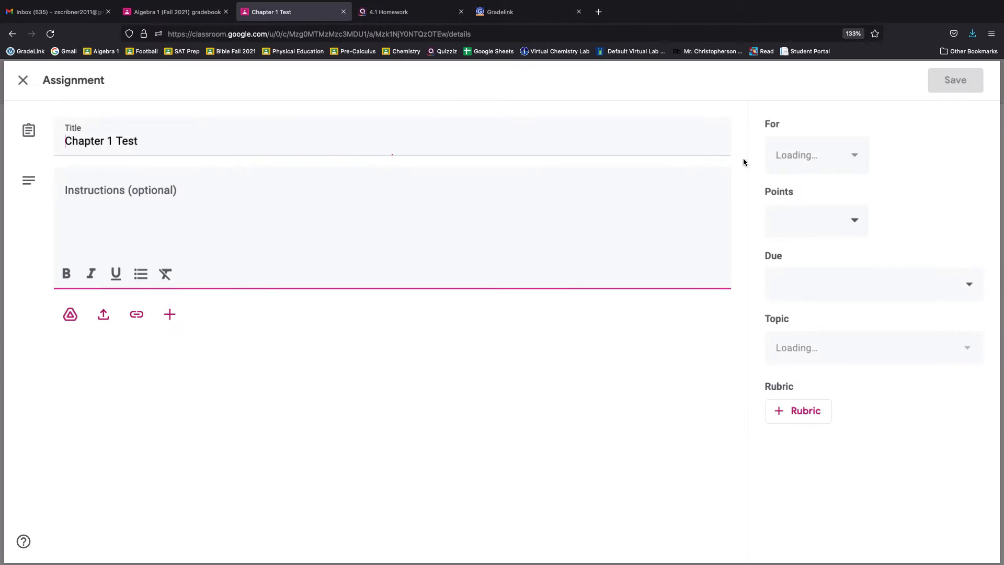
{"action": "triple_click", "coordinate": [82, 193]}
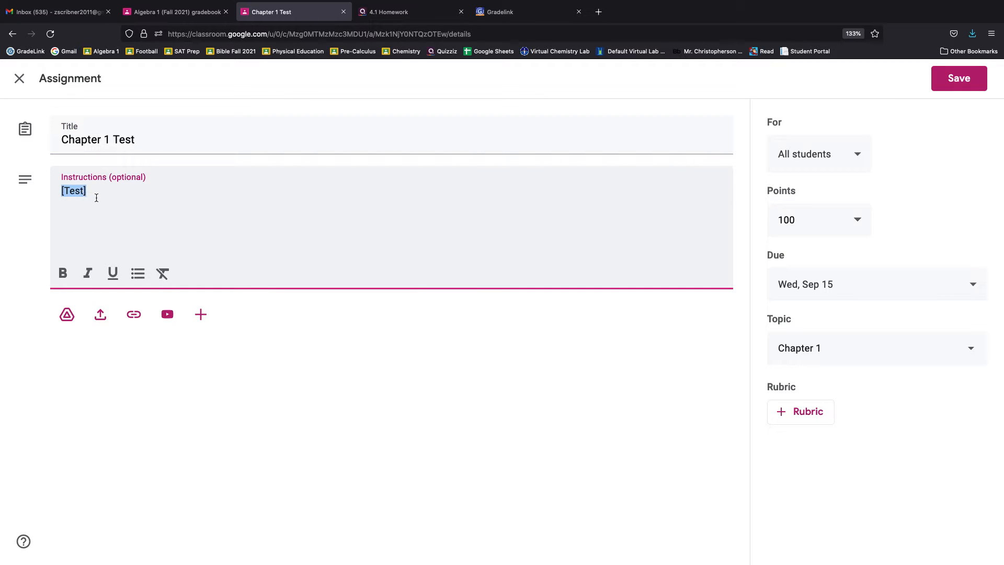
{"action": "type", "text": "Tests"}
{"action": "type", "text": "["}
{"action": "left_click", "coordinate": [937, 88]}
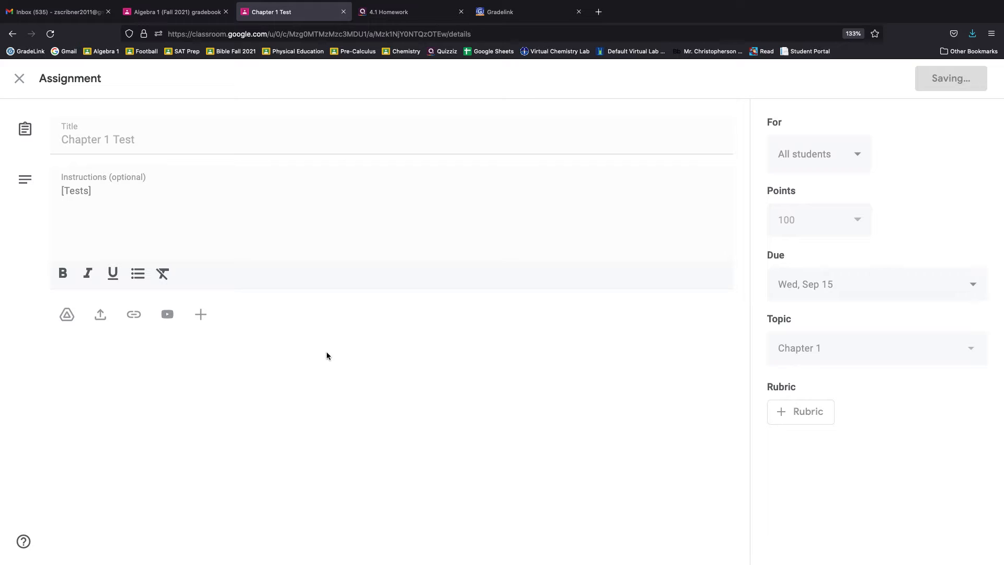
- Return to the Gradelink gradesheet, check the Chapter 1 Test's assignment type and sync the gradesheet with Google Classroom
{"action": "left_click", "coordinate": [526, 15]}
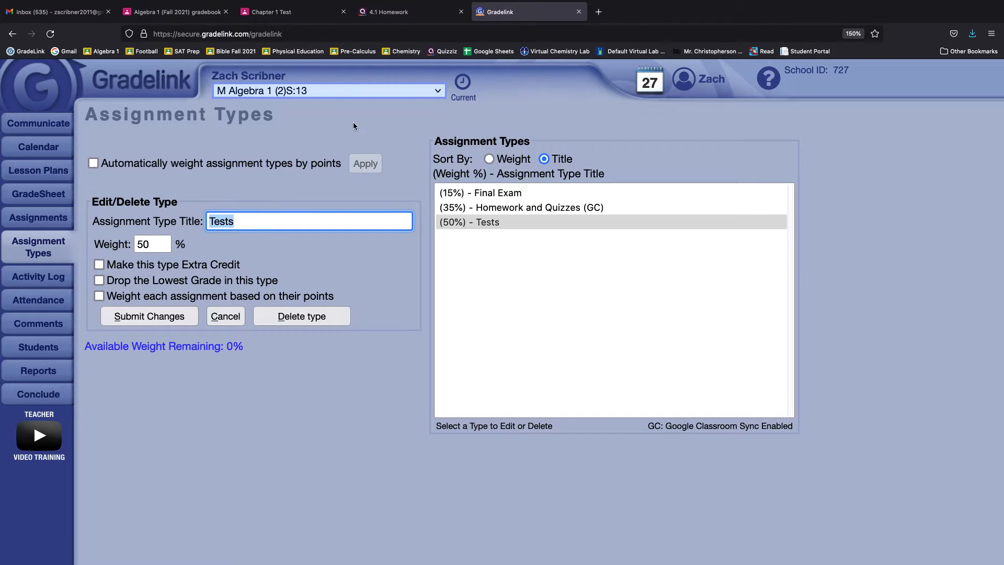
{"action": "left_click", "coordinate": [44, 188]}
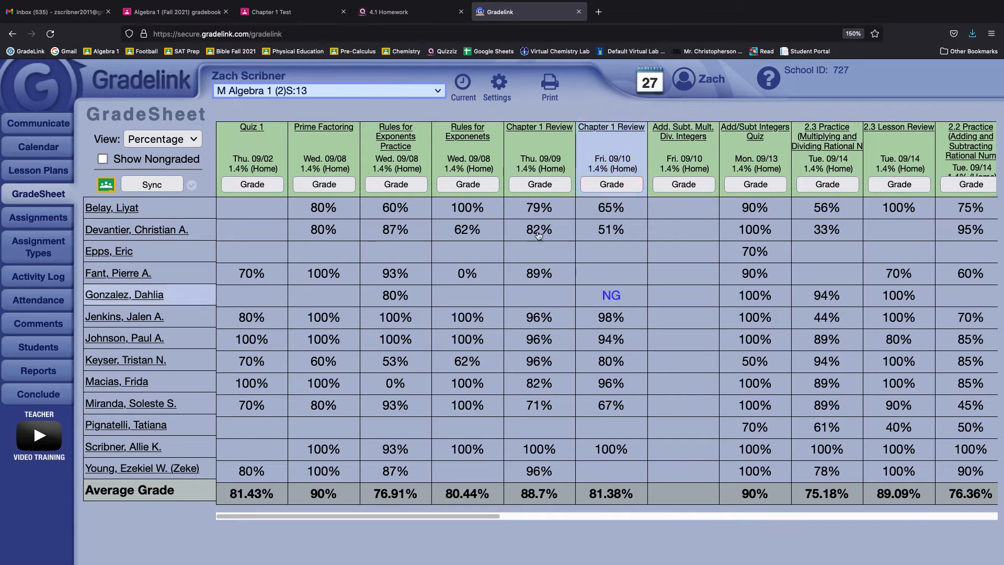
{"action": "left_click_drag", "start_coordinate": [466, 516], "coordinate": [708, 518]}
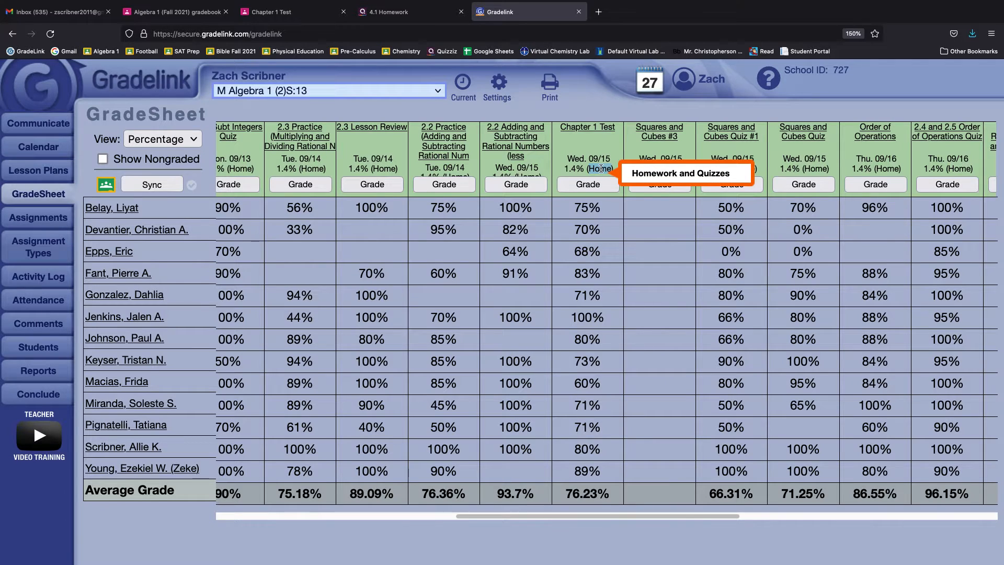
{"action": "left_click", "coordinate": [273, 14]}
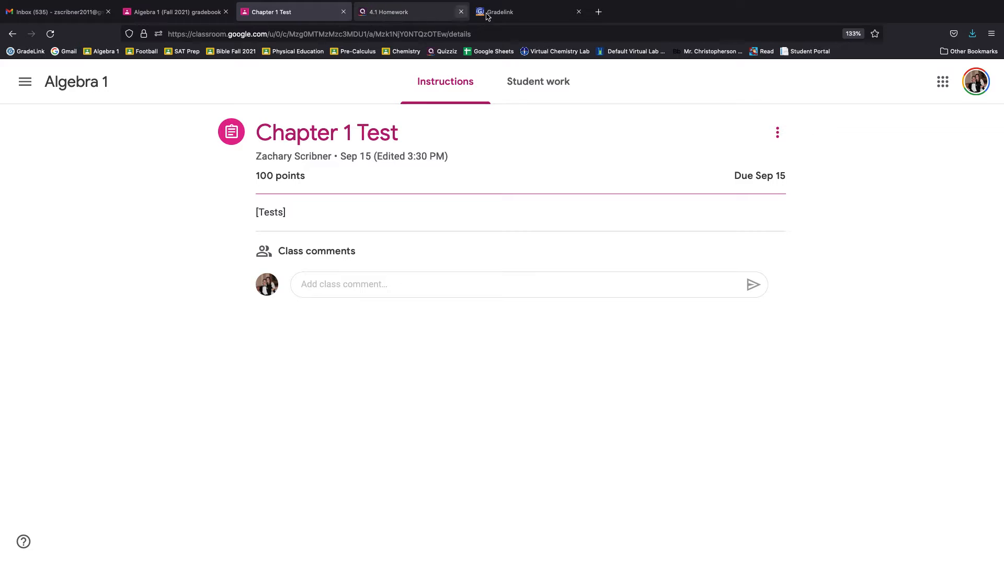
{"action": "left_click", "coordinate": [520, 15]}
{"action": "left_click", "coordinate": [152, 184]}
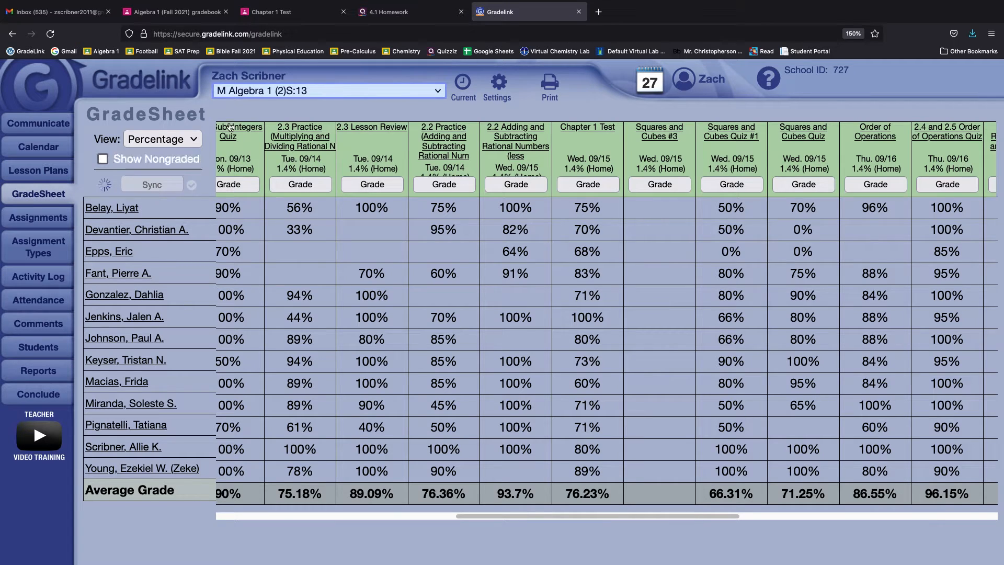
{"action": "left_click", "coordinate": [269, 35]}
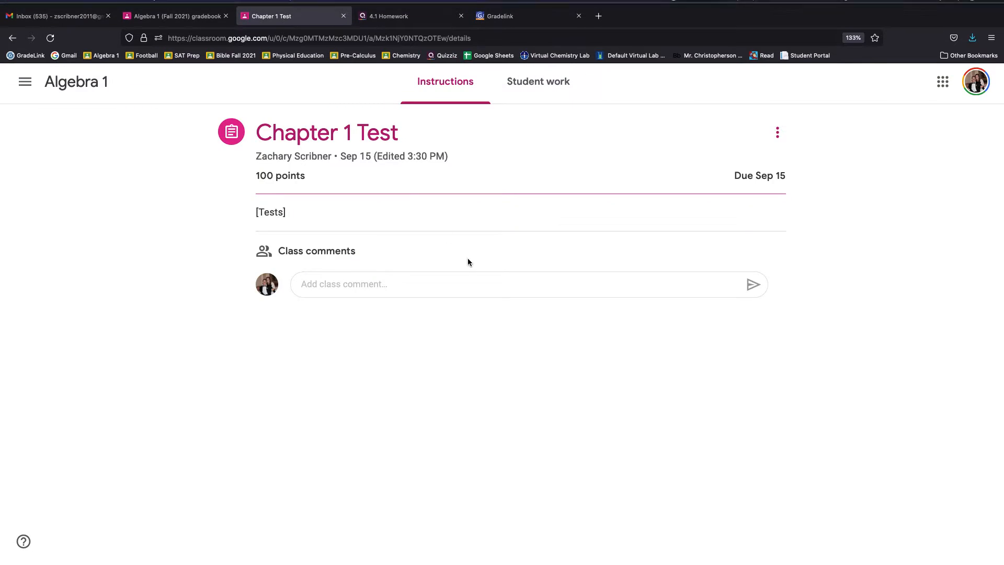
{"action": "left_click", "coordinate": [510, 17]}
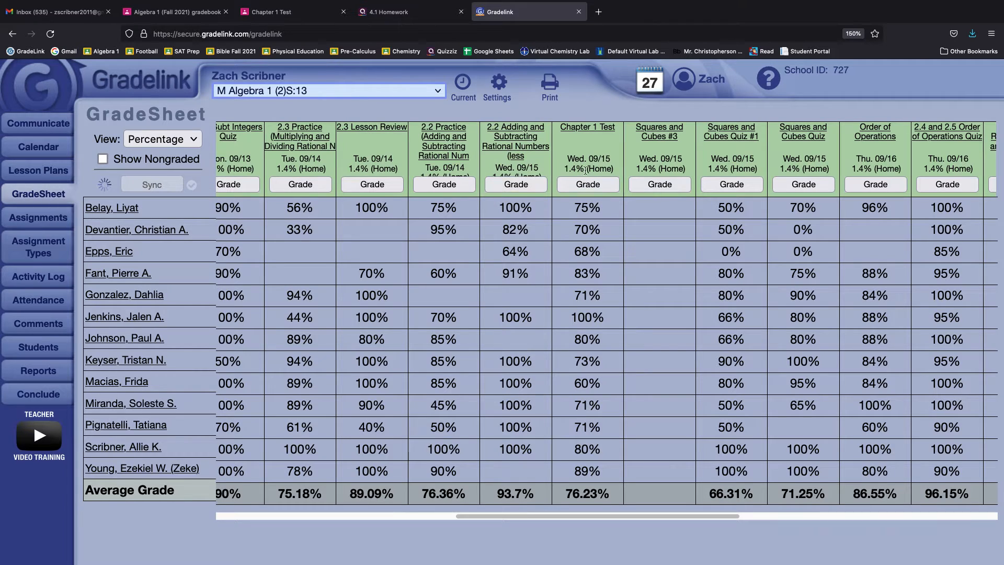
{"action": "mouse_move", "coordinate": [572, 168]}
- Go back to the Algebra 1 gradebook in Google Classroom and open the Chapter 2 Test's instructions
{"action": "left_click", "coordinate": [314, 19]}
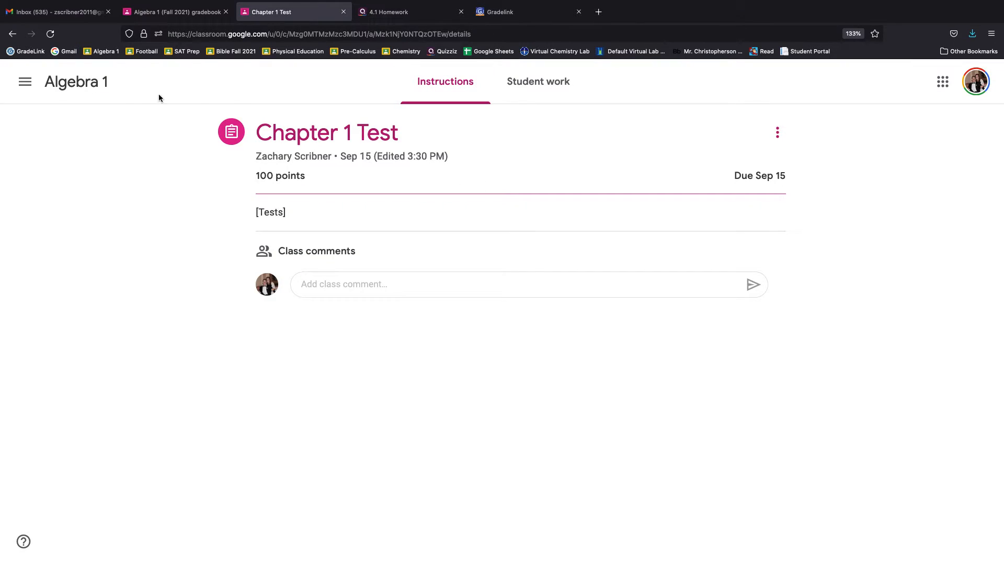
{"action": "left_click", "coordinate": [51, 81]}
{"action": "left_click", "coordinate": [597, 81]}
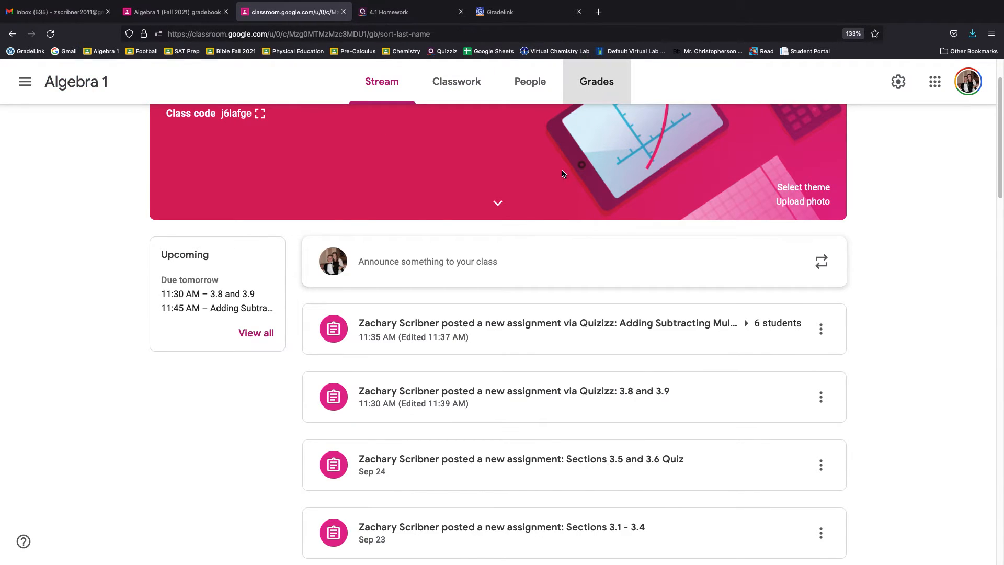
{"action": "scroll", "coordinate": [522, 510], "scroll_direction": "right", "scroll_amount": 10}
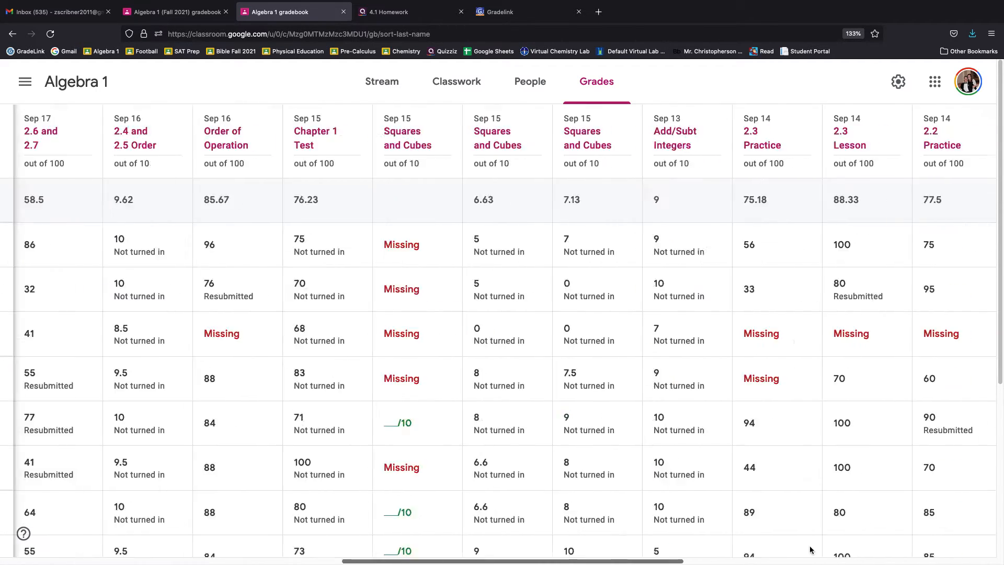
{"action": "scroll", "coordinate": [594, 531], "scroll_direction": "left", "scroll_amount": 15}
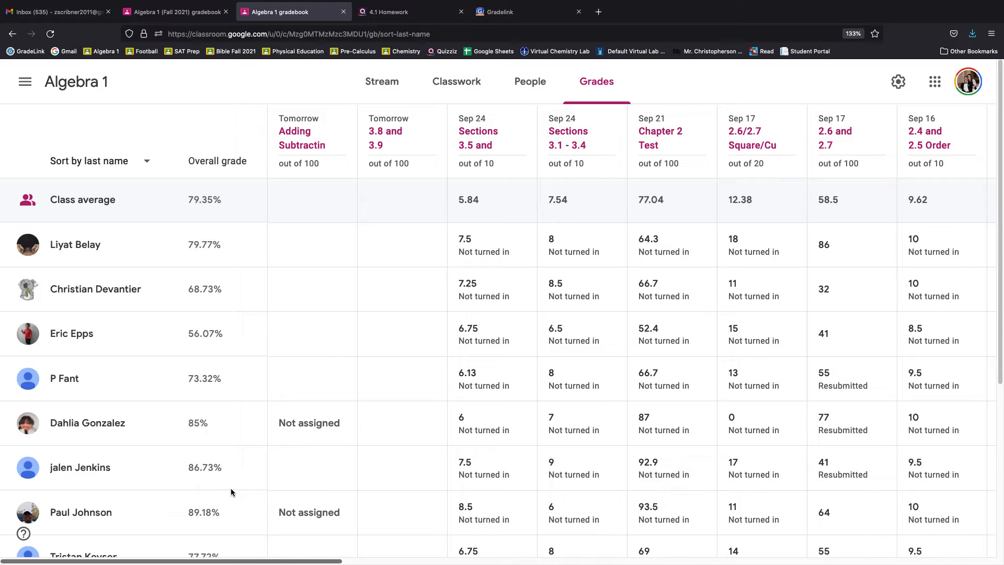
{"action": "left_click", "coordinate": [659, 137]}
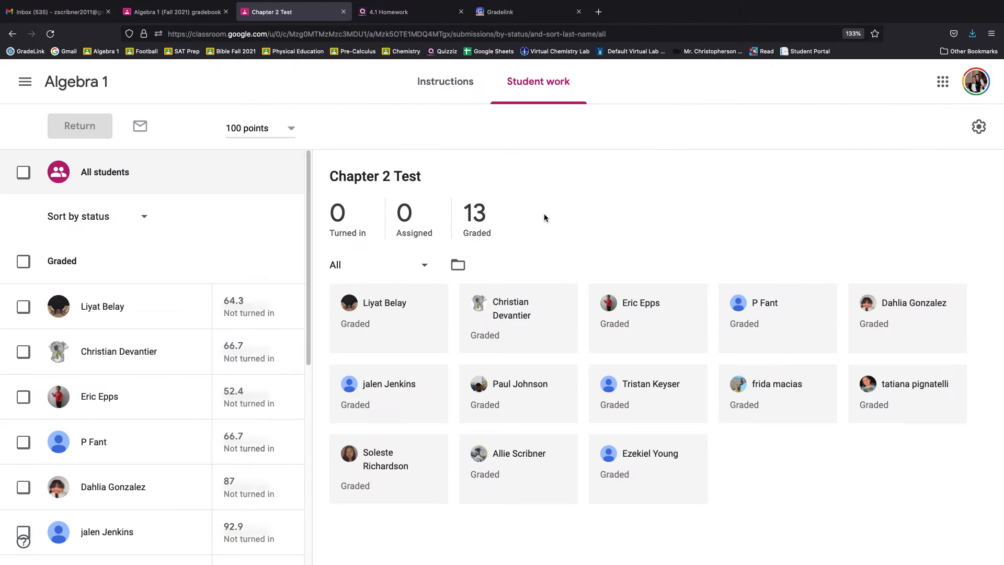
{"action": "left_click", "coordinate": [444, 92]}
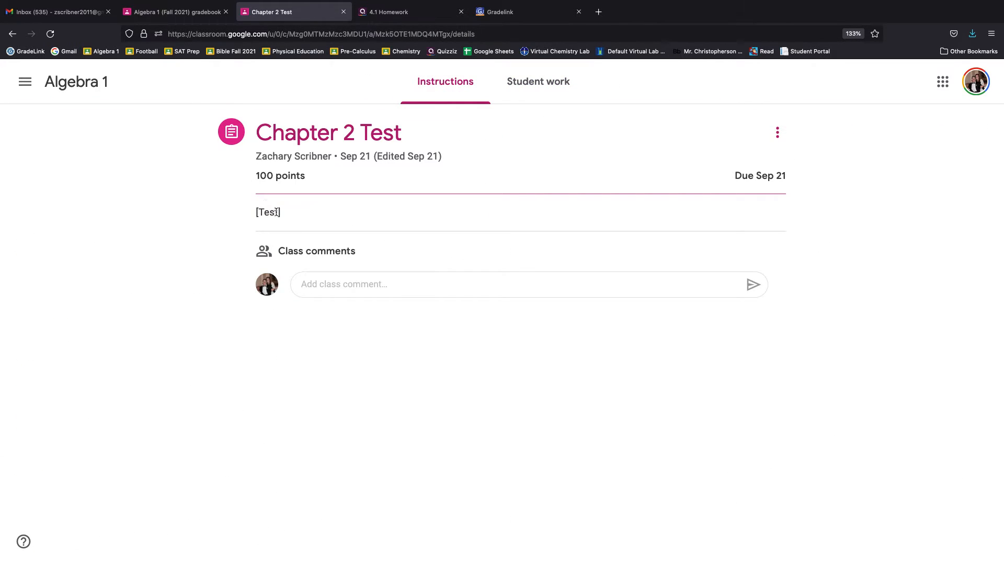
- Edit the Chapter 2 Test so its instructions read [Tests] and save the assignment
{"action": "left_click", "coordinate": [777, 133]}
{"action": "left_click", "coordinate": [743, 162]}
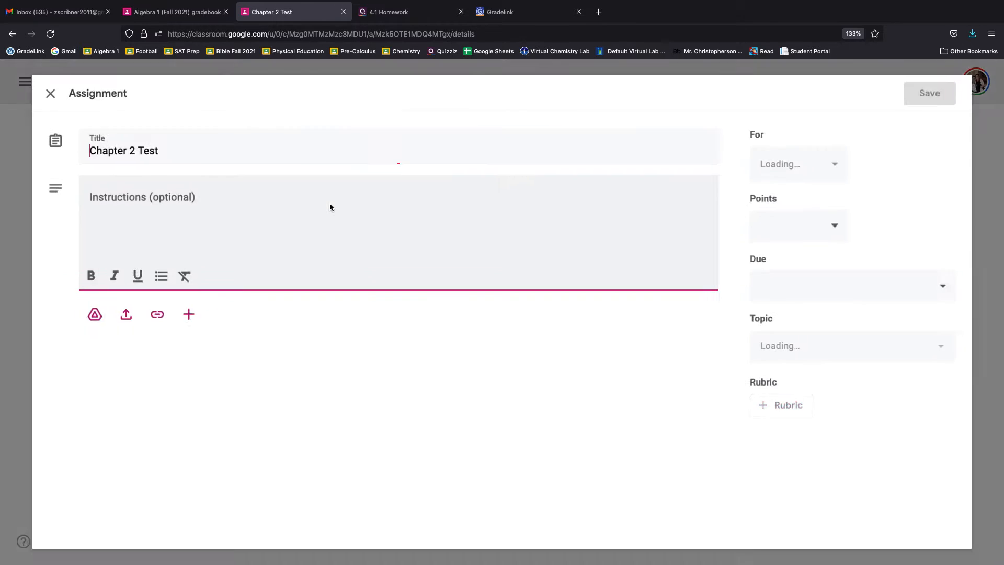
{"action": "double_click", "coordinate": [78, 190]}
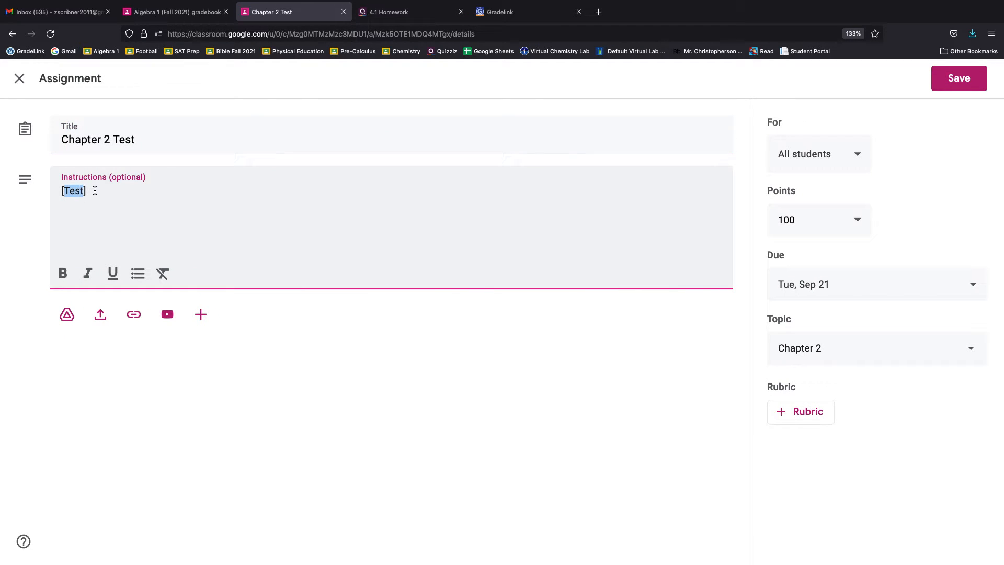
{"action": "type", "text": "Tests"}
{"action": "left_click", "coordinate": [955, 79]}
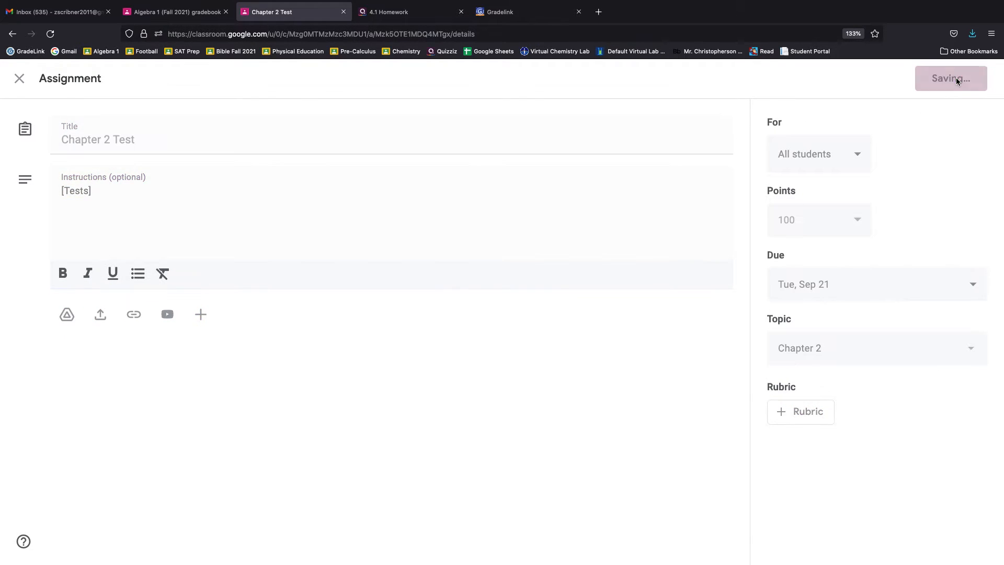
- Switch to Gradelink and check the Chapter 1 Test's assignment type and weight in the gradesheet
{"action": "left_click", "coordinate": [467, 7]}
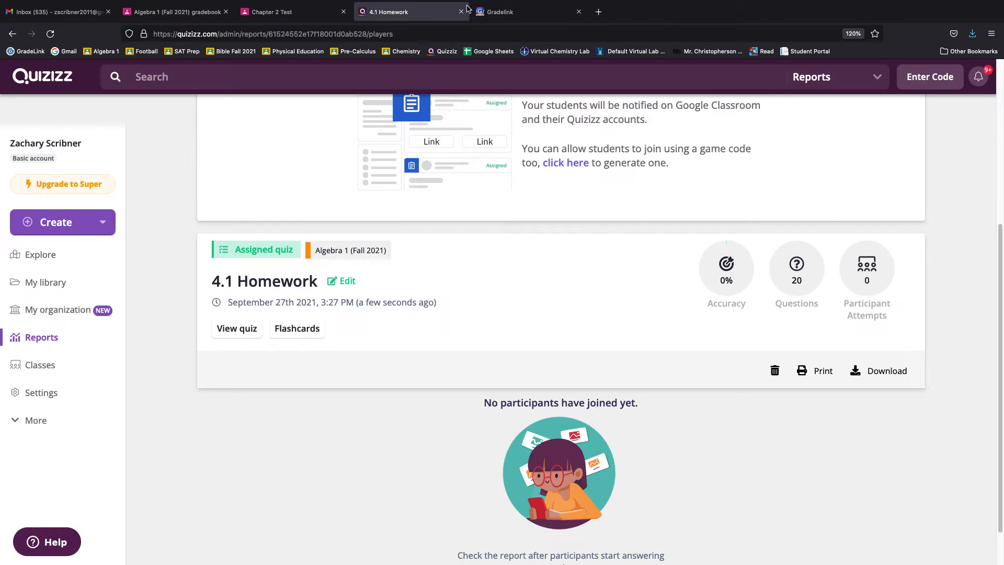
{"action": "left_click", "coordinate": [479, 11]}
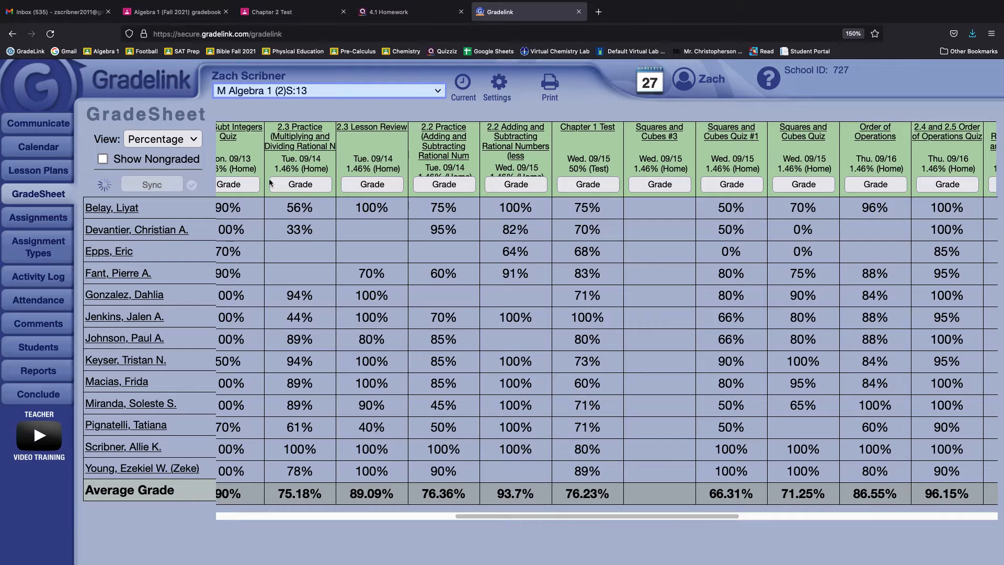
{"action": "left_click", "coordinate": [295, 15]}
- Switch to Quizizz, set the search scope to the Quizizz library and search for "factoring quadratics"
{"action": "left_click", "coordinate": [394, 17]}
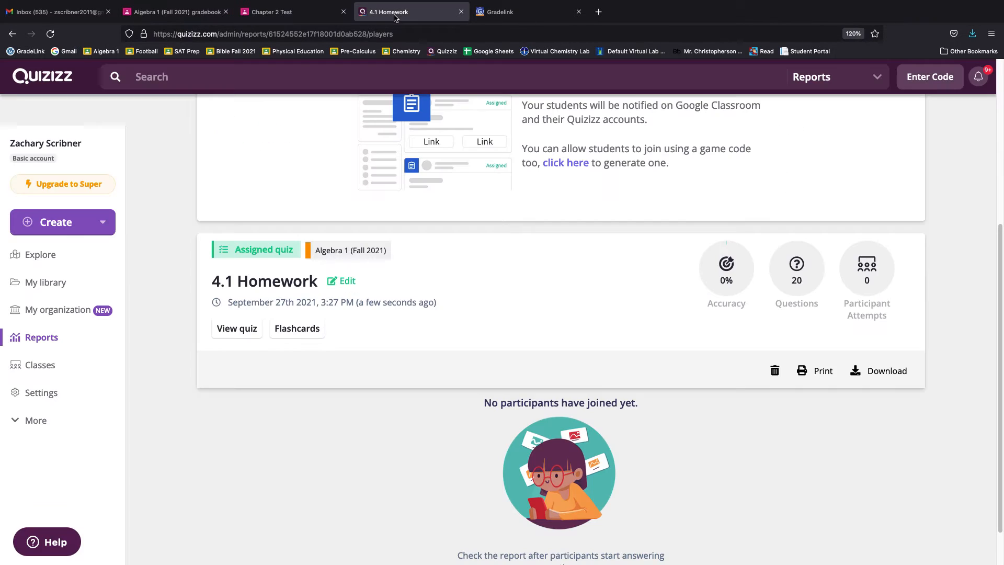
{"action": "scroll", "coordinate": [575, 271], "scroll_direction": "up", "scroll_amount": 5}
{"action": "left_click", "coordinate": [823, 86]}
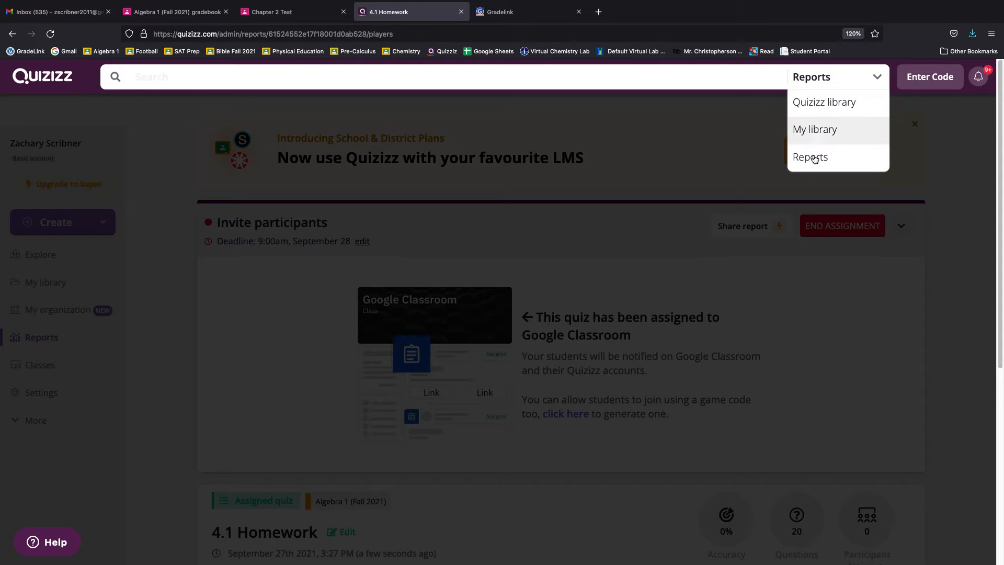
{"action": "left_click", "coordinate": [825, 104]}
{"action": "left_click", "coordinate": [615, 77]}
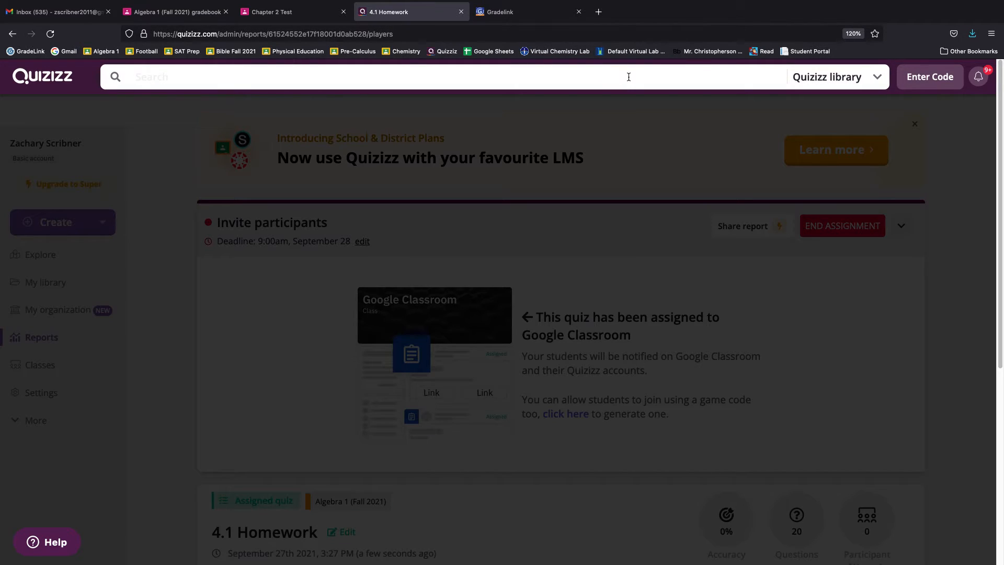
{"action": "type", "text": "factoring"}
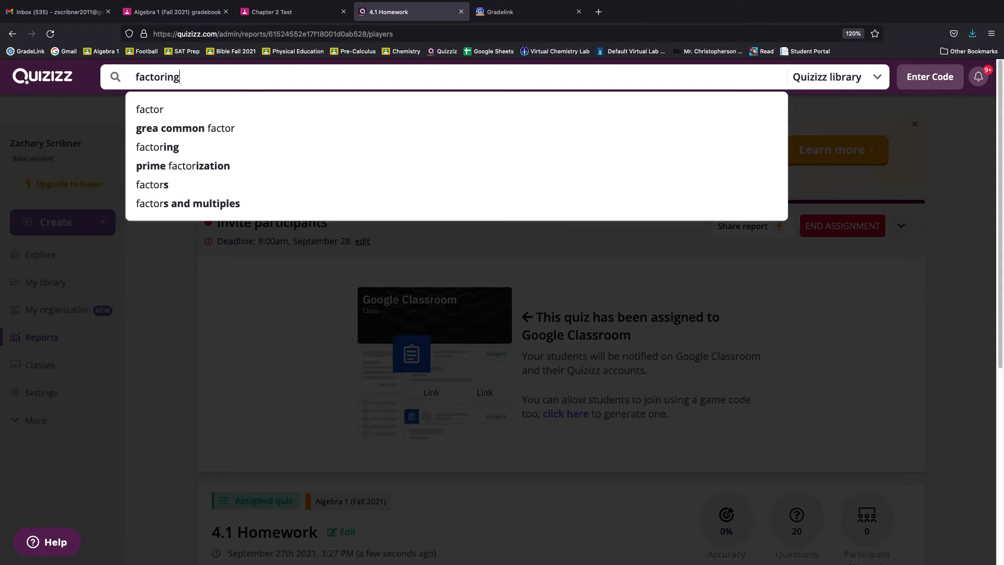
{"action": "type", "text": " quadratics"}
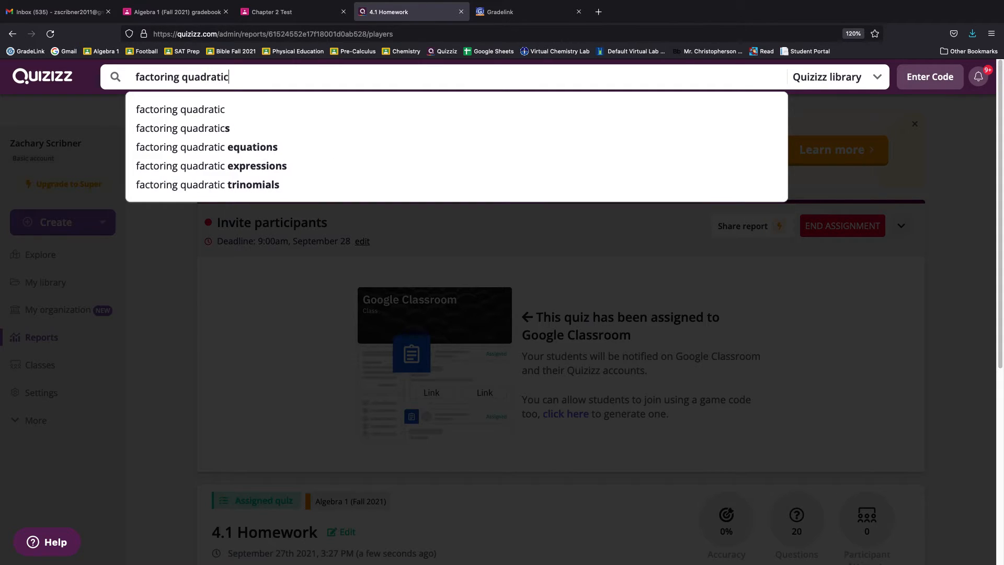
{"action": "key", "text": "Return"}
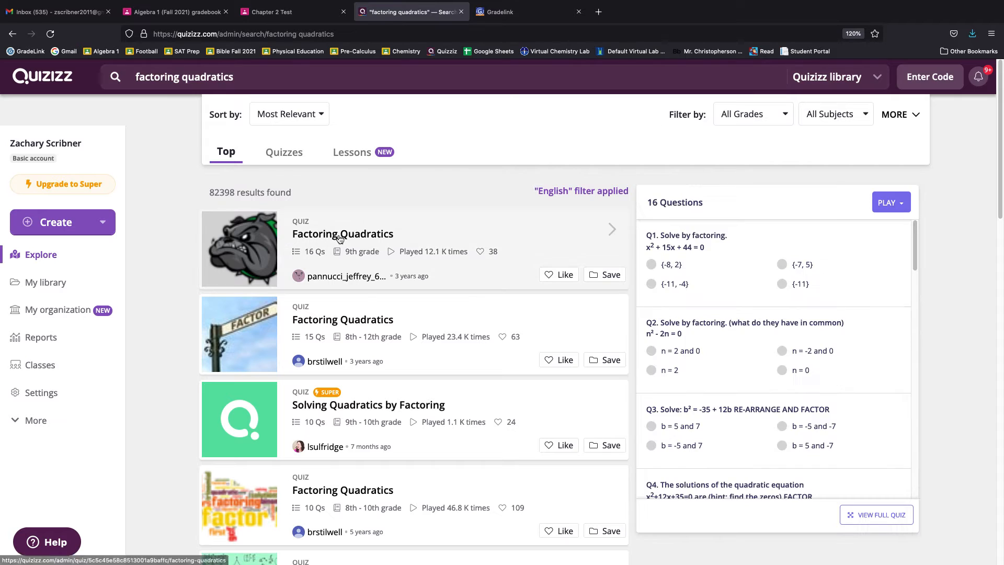
- Open the first Factoring Quadratics quiz in the search results and look through its questions
{"action": "left_click", "coordinate": [339, 238]}
{"action": "scroll", "coordinate": [516, 284], "scroll_direction": "down", "scroll_amount": 10}
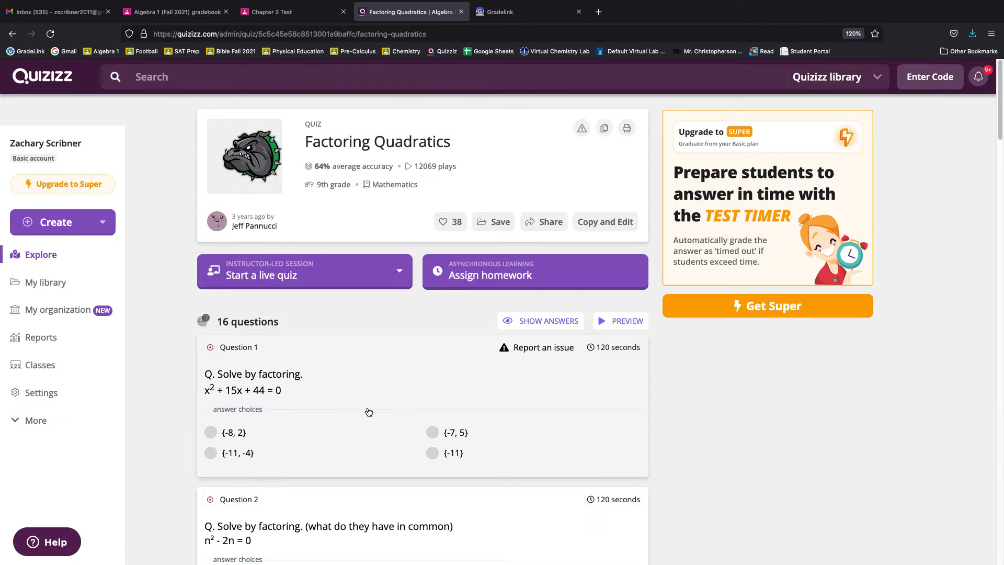
{"action": "scroll", "coordinate": [450, 315], "scroll_direction": "up", "scroll_amount": 10}
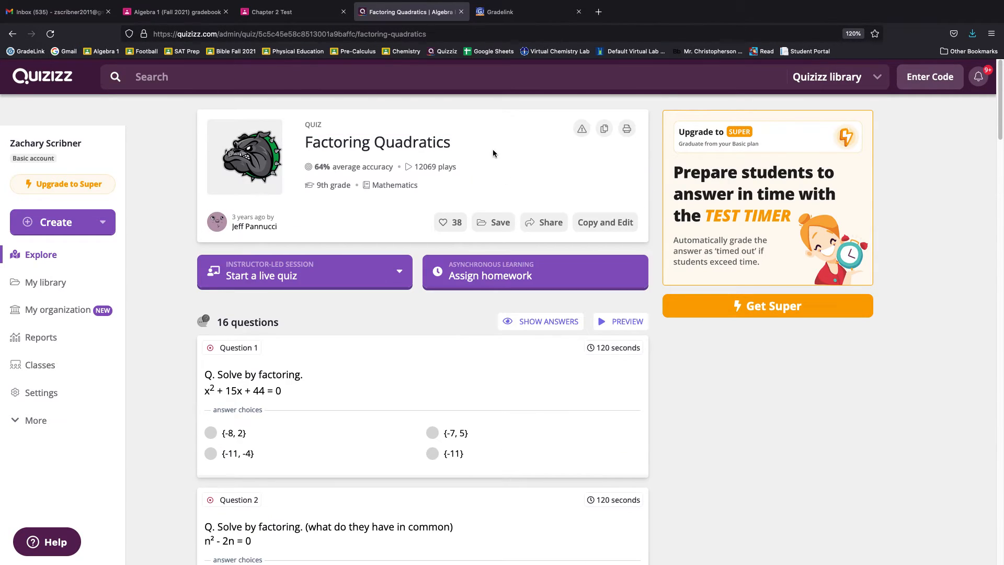
- Set up the Factoring Quadratics quiz as homework for the Pre-Calculus class with the assignment title 2.1
{"action": "left_click", "coordinate": [465, 271]}
{"action": "scroll", "coordinate": [540, 316], "scroll_direction": "down", "scroll_amount": 4}
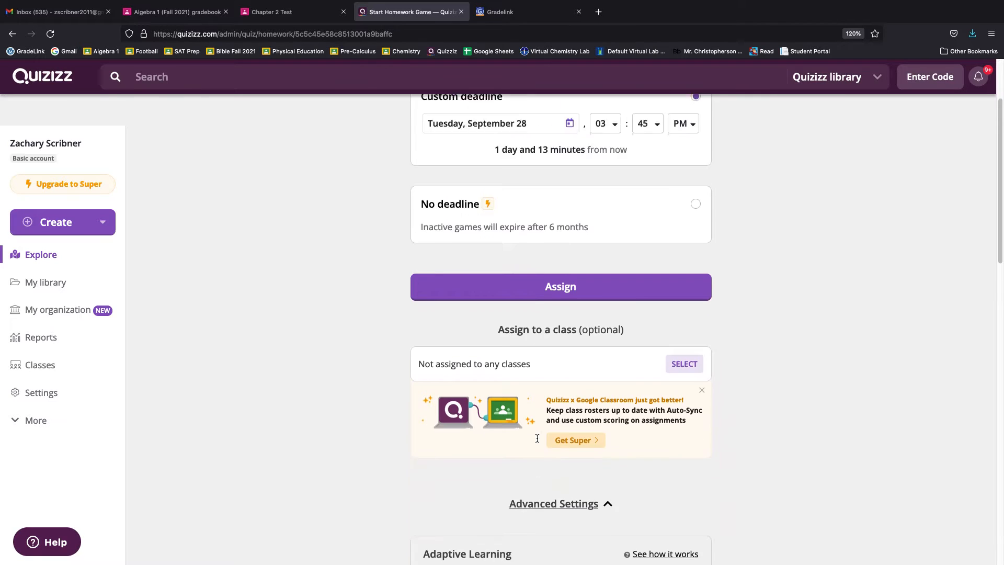
{"action": "left_click", "coordinate": [526, 361]}
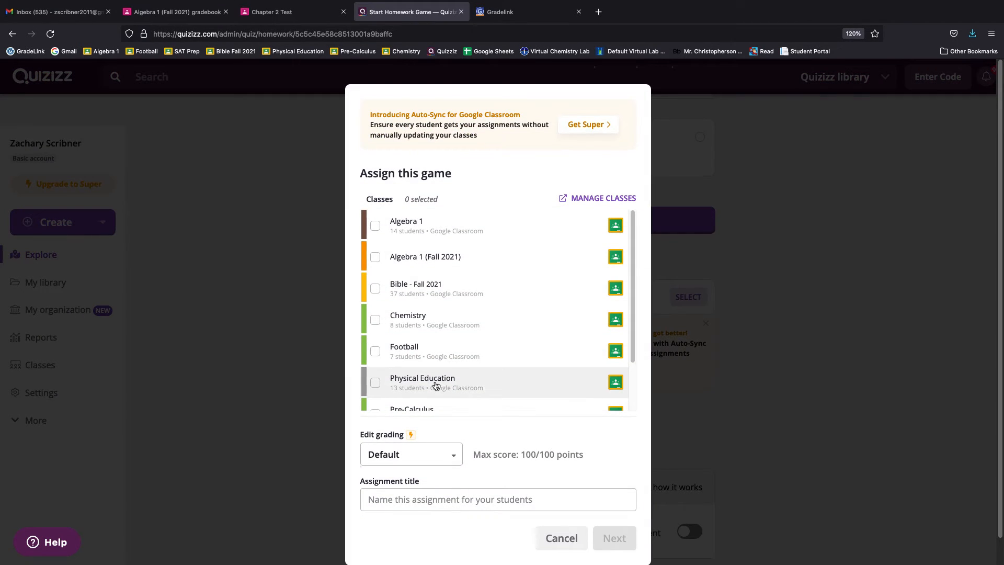
{"action": "scroll", "coordinate": [478, 371], "scroll_direction": "down", "scroll_amount": 2}
{"action": "left_click", "coordinate": [375, 364]}
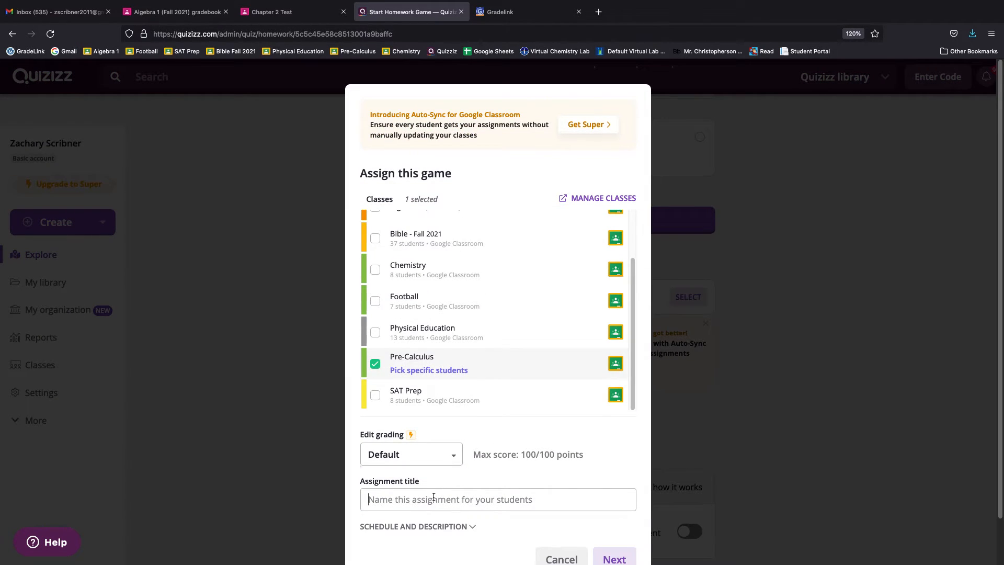
{"action": "scroll", "coordinate": [536, 494], "scroll_direction": "down", "scroll_amount": 1}
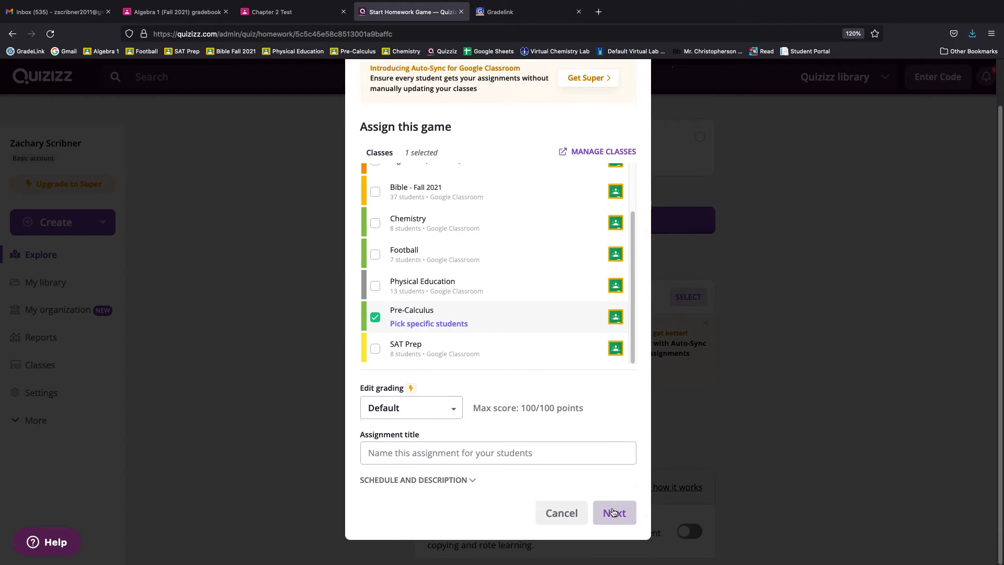
{"action": "left_click", "coordinate": [369, 452]}
{"action": "type", "text": "2.1"}
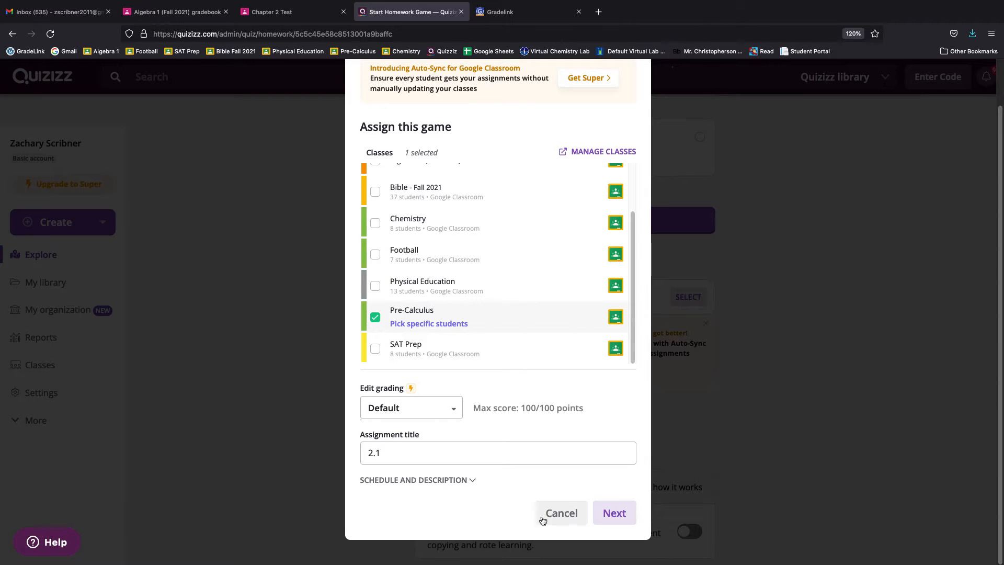
{"action": "left_click", "coordinate": [613, 513]}
- Choose the number of participant attempts in the homework's advanced settings and review the remaining assignment options
{"action": "scroll", "coordinate": [558, 402], "scroll_direction": "down", "scroll_amount": 10}
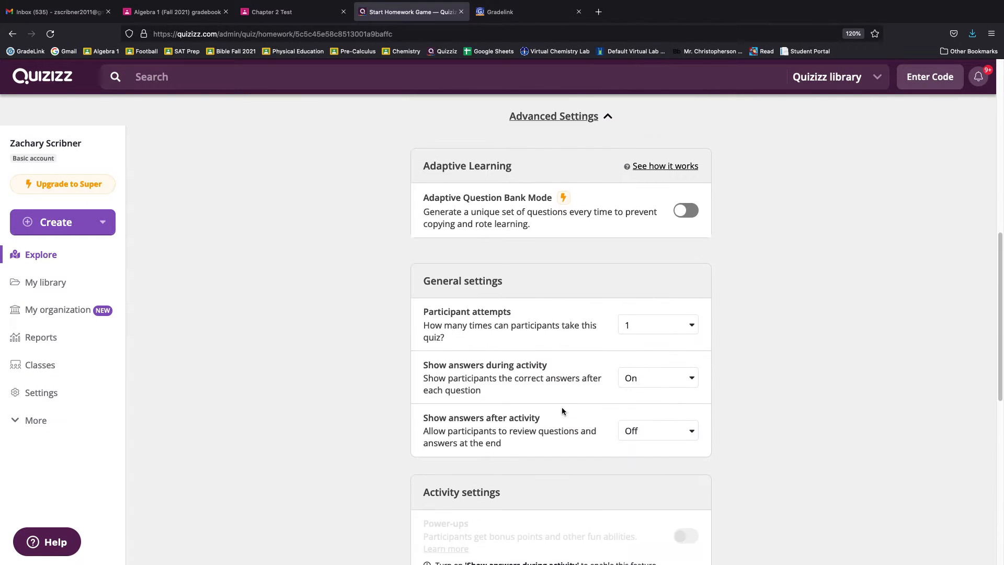
{"action": "scroll", "coordinate": [656, 203], "scroll_direction": "up", "scroll_amount": 2}
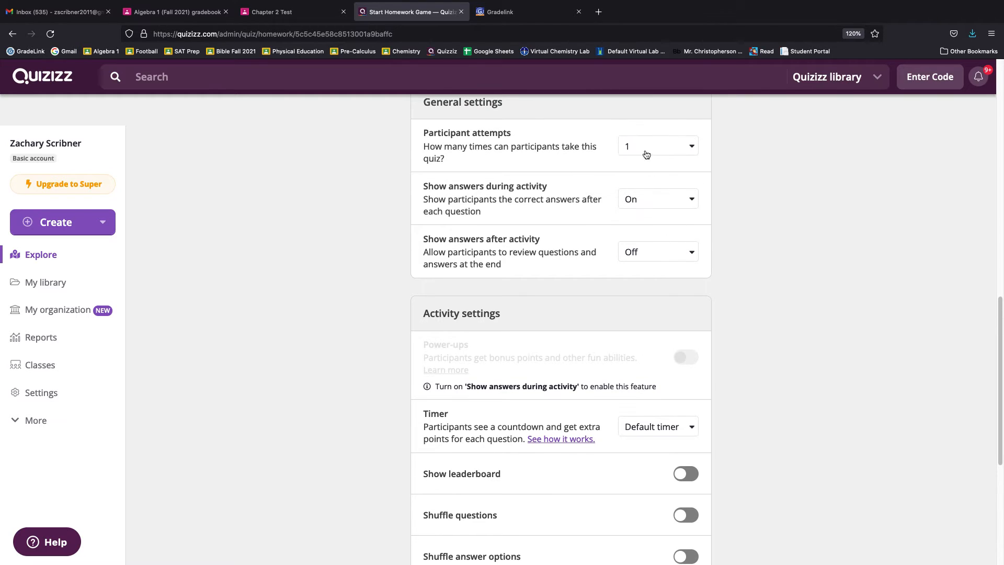
{"action": "left_click", "coordinate": [645, 151]}
{"action": "left_click", "coordinate": [643, 212]}
{"action": "scroll", "coordinate": [647, 343], "scroll_direction": "down", "scroll_amount": 5}
{"action": "scroll", "coordinate": [645, 340], "scroll_direction": "up", "scroll_amount": 15}
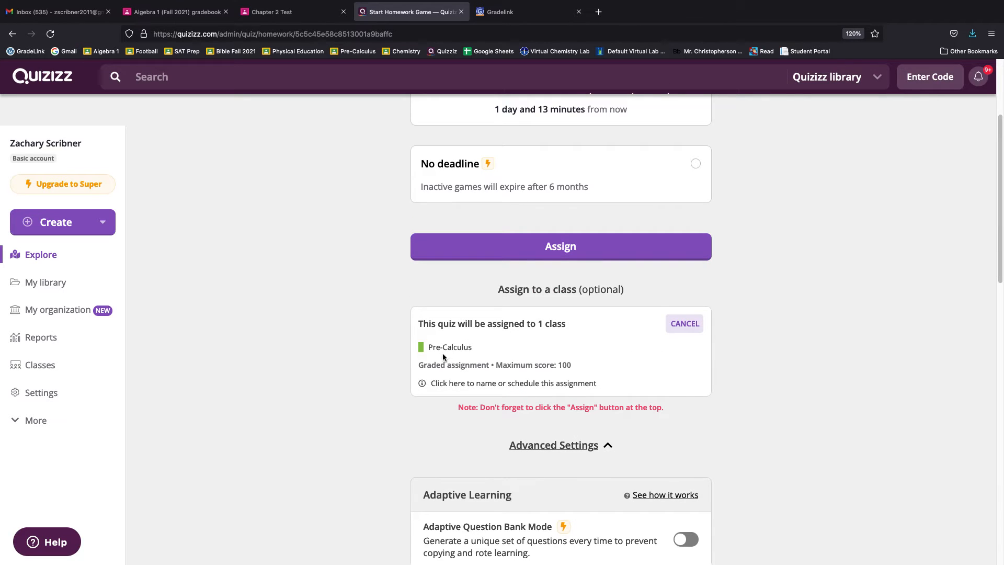
{"action": "scroll", "coordinate": [560, 287], "scroll_direction": "up", "scroll_amount": 3}
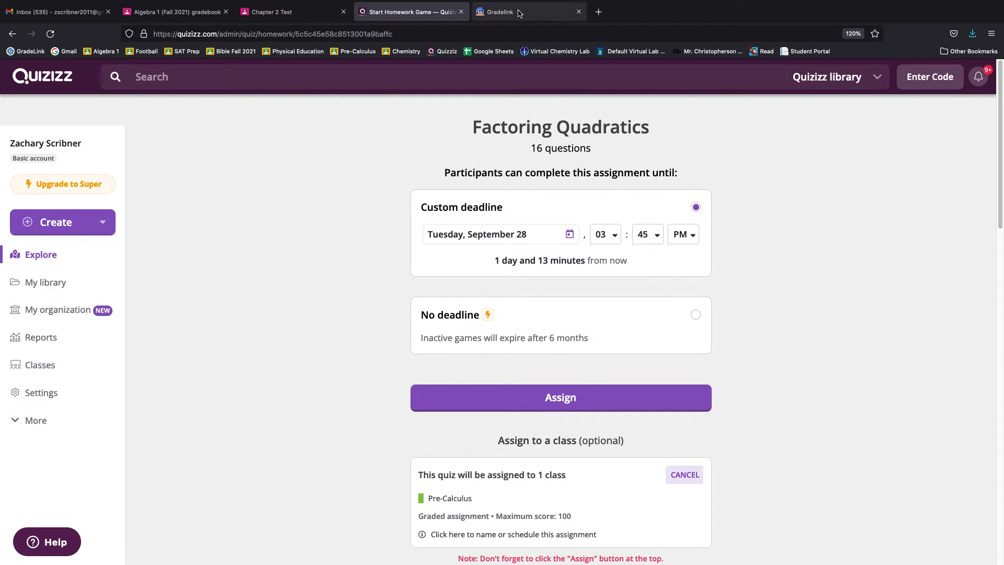
- Switch to Gradelink and examine the most recent assignments and the class grades in the Algebra 1 gradesheet
{"action": "left_click", "coordinate": [500, 11]}
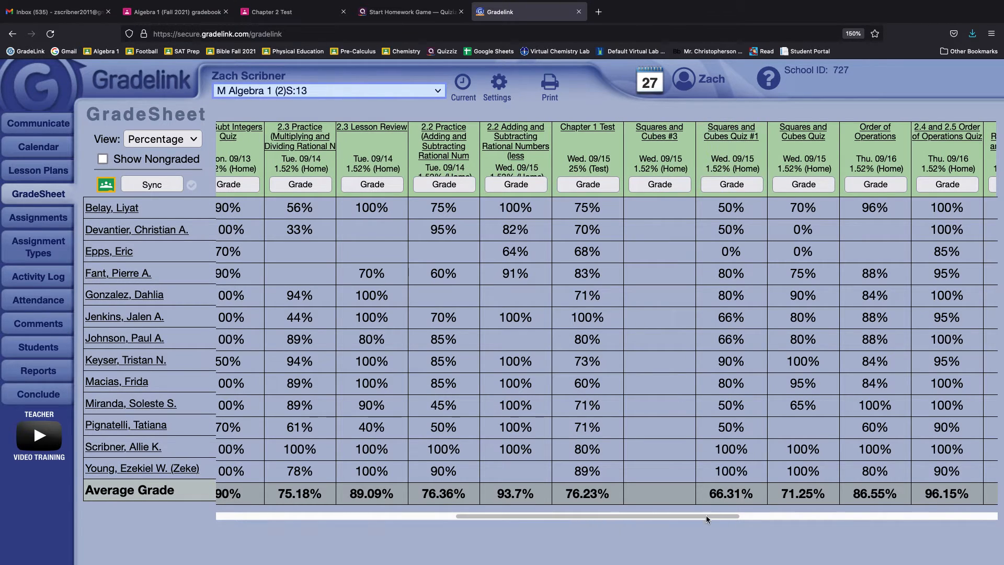
{"action": "left_click_drag", "start_coordinate": [702, 515], "coordinate": [954, 517]}
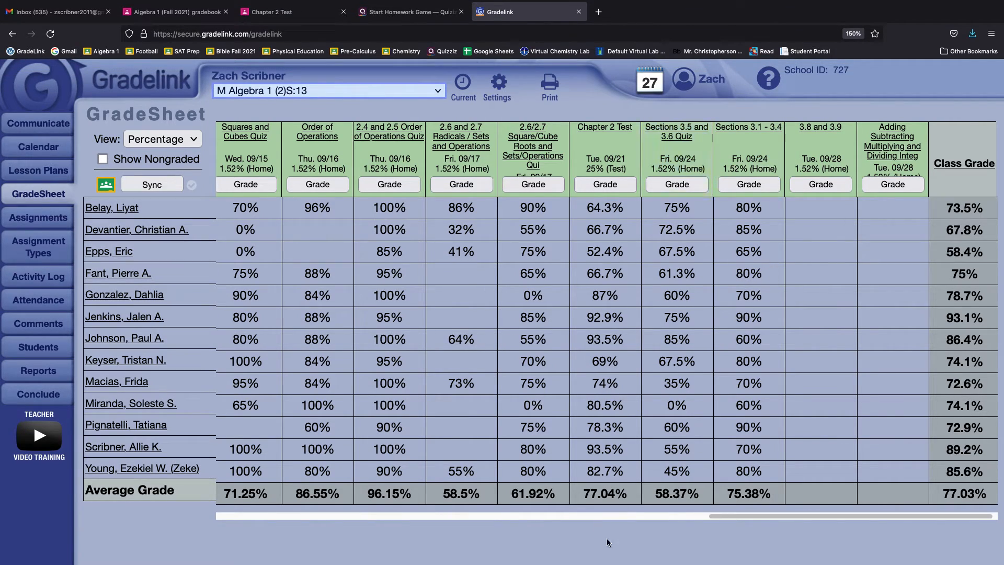
- Return to Quizizz, search the library for "factoring quadratics" again and open the first quiz to view its questions
{"action": "left_click", "coordinate": [410, 11]}
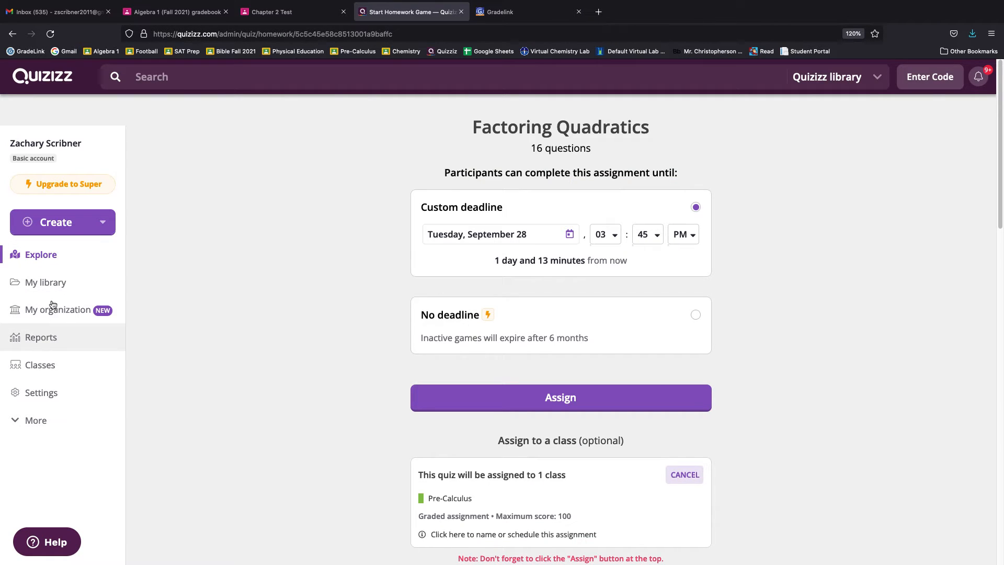
{"action": "left_click", "coordinate": [568, 81]}
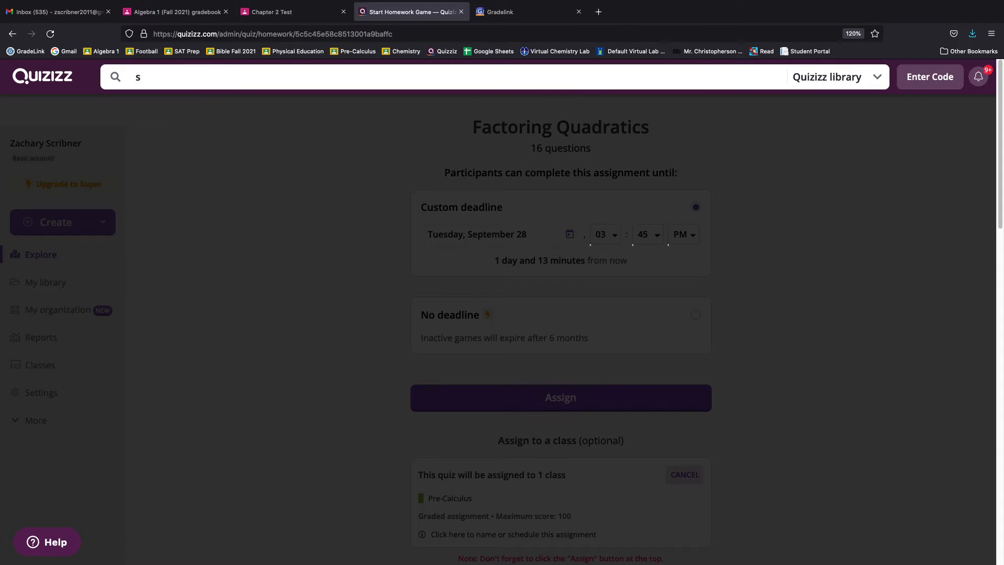
{"action": "type", "text": "factoring quad"}
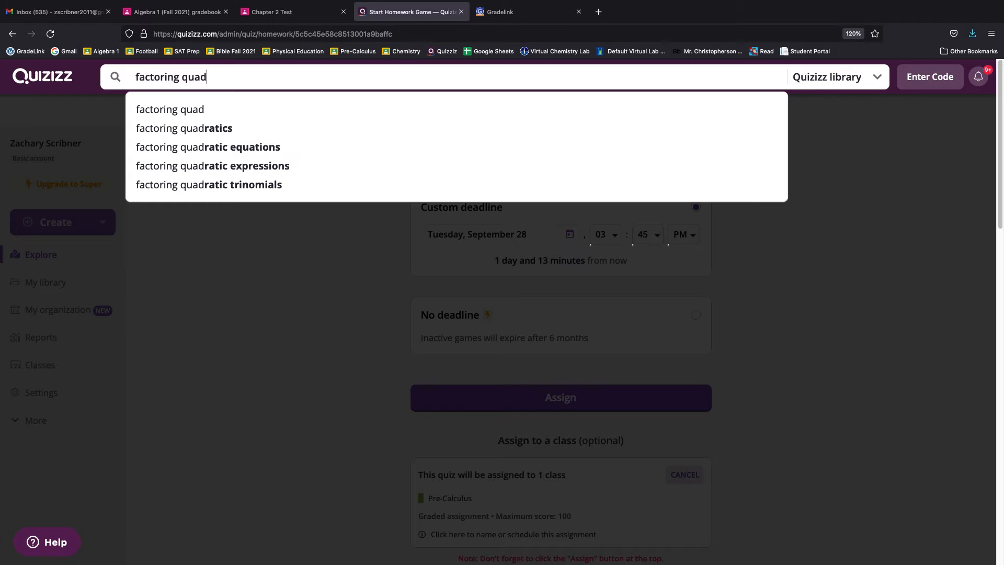
{"action": "key", "text": "Down"}
{"action": "key", "text": "Return"}
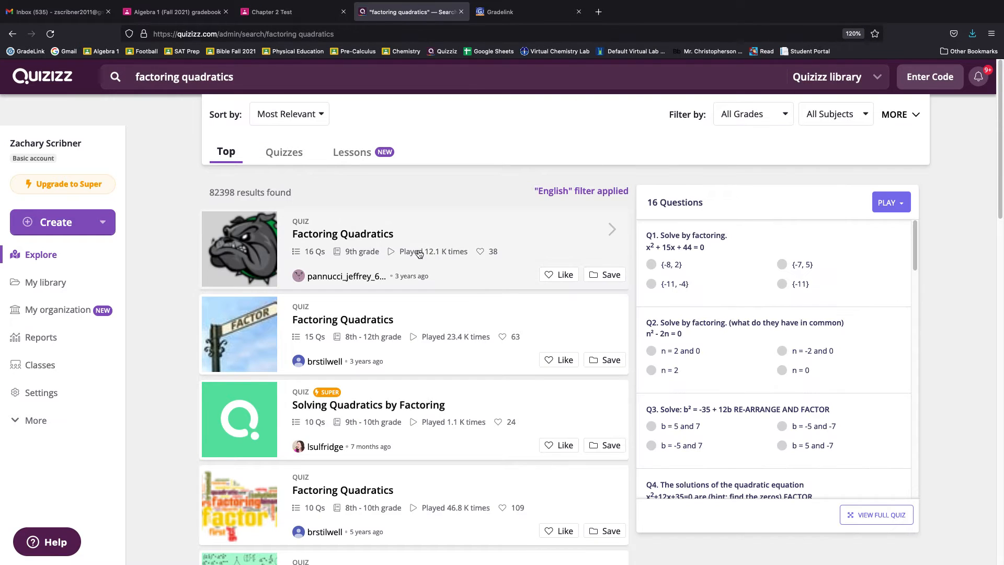
{"action": "left_click", "coordinate": [419, 253]}
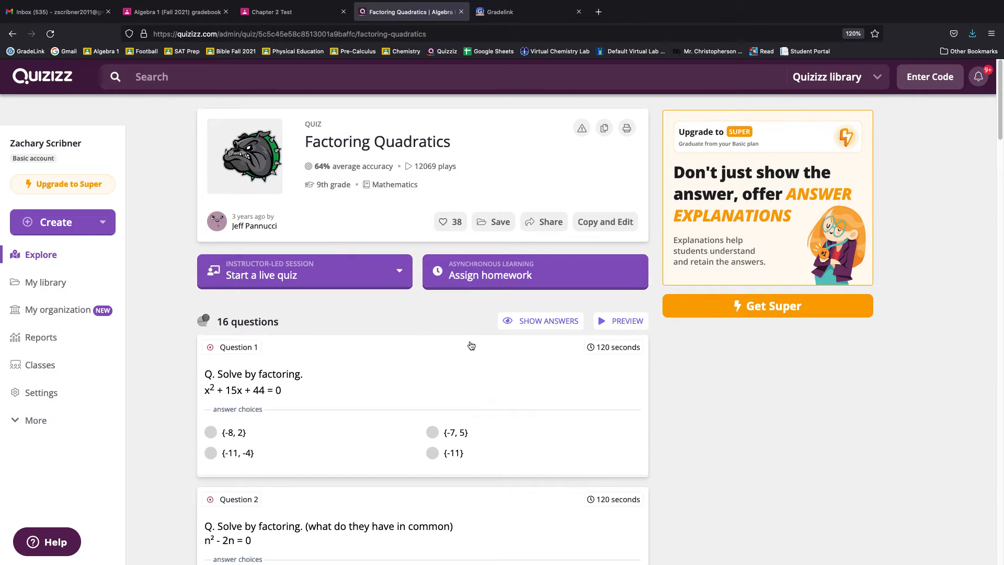
{"action": "scroll", "coordinate": [334, 405], "scroll_direction": "down", "scroll_amount": 5}
{"action": "scroll", "coordinate": [334, 406], "scroll_direction": "up", "scroll_amount": 5}
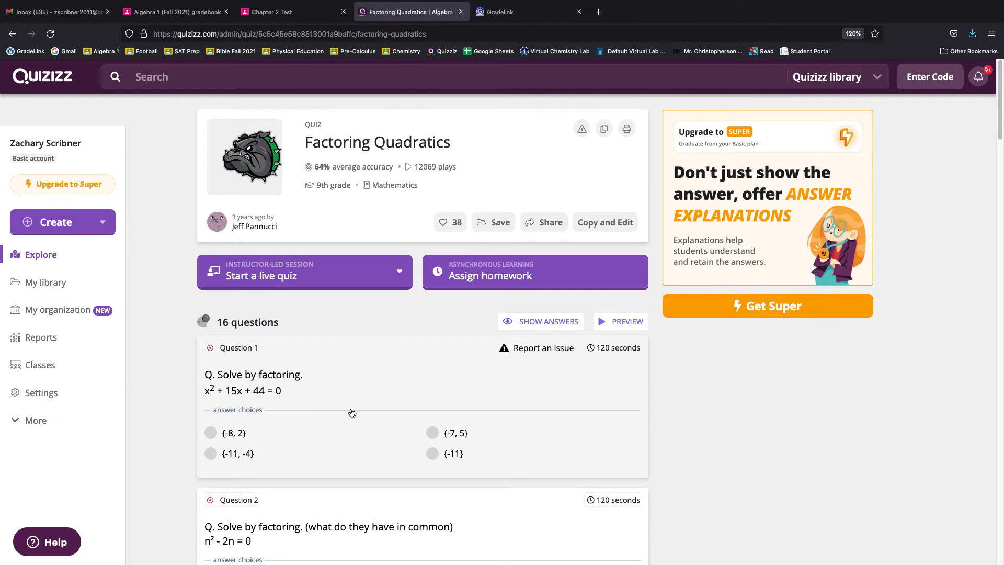
- Open an editable copy of the Factoring Quadratics quiz and return to the original quiz page
{"action": "left_click", "coordinate": [602, 132]}
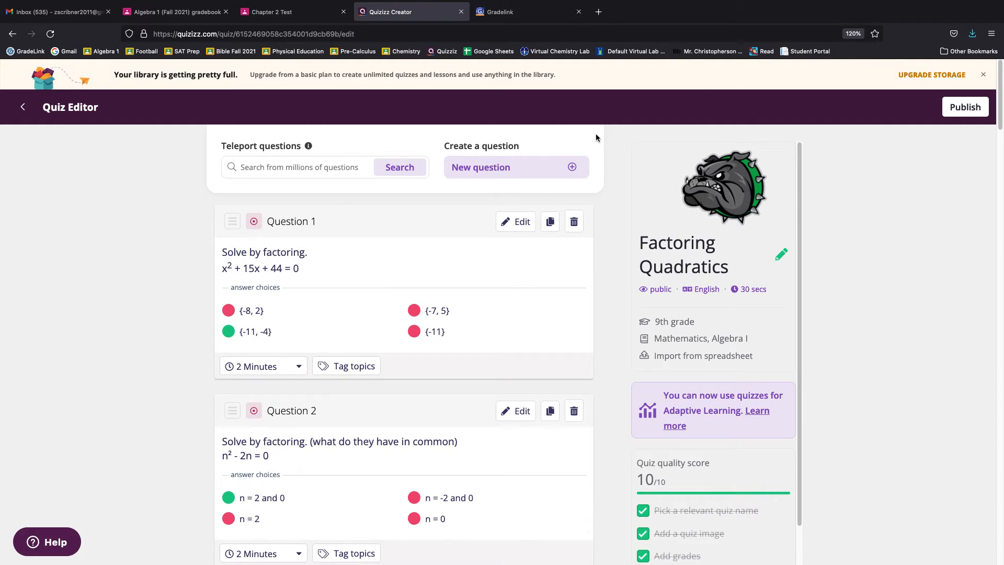
{"action": "left_click", "coordinate": [13, 34]}
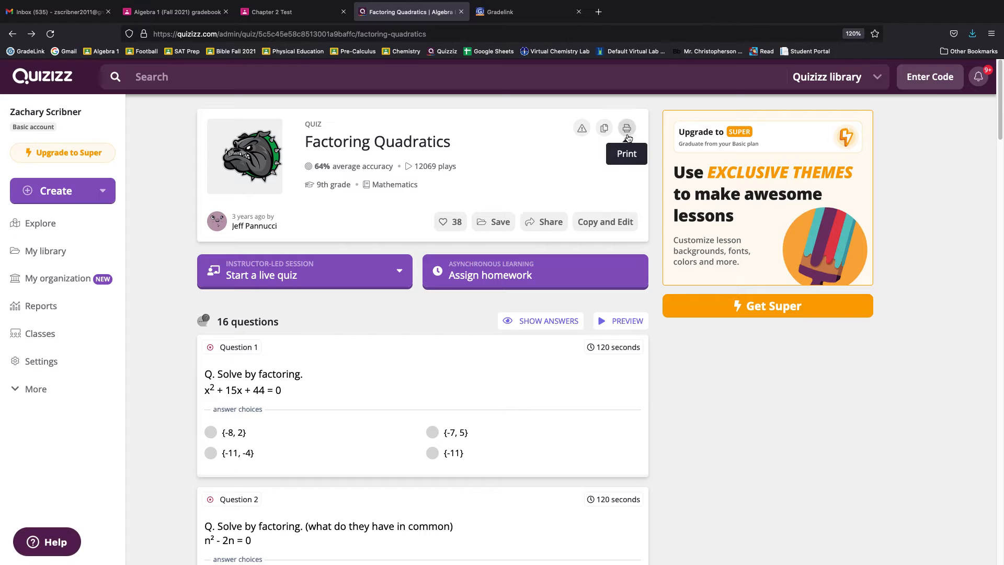
- Open the quiz's printable version, examine its print preview through to the answer key and close the preview without printing
{"action": "left_click", "coordinate": [627, 129]}
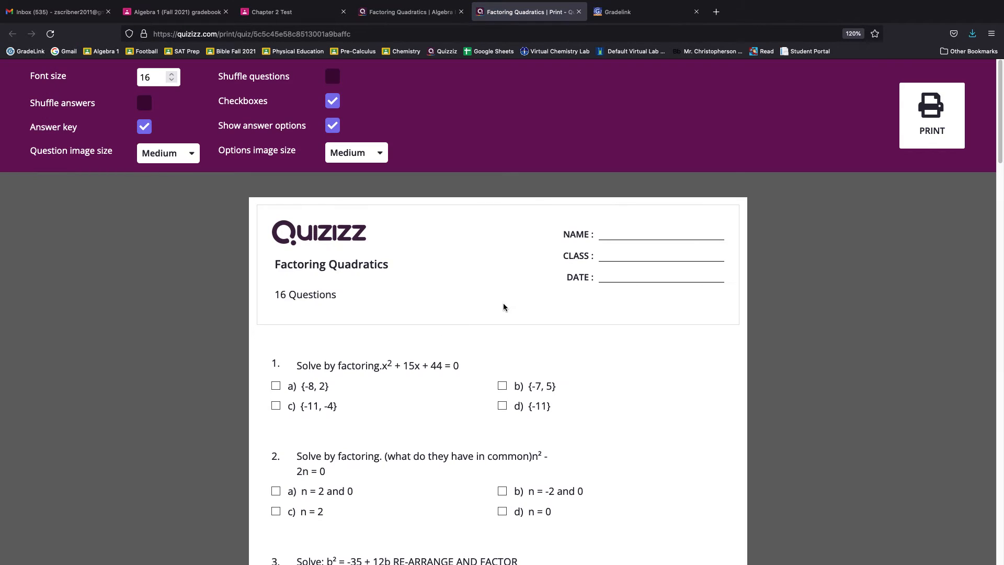
{"action": "left_click", "coordinate": [928, 115]}
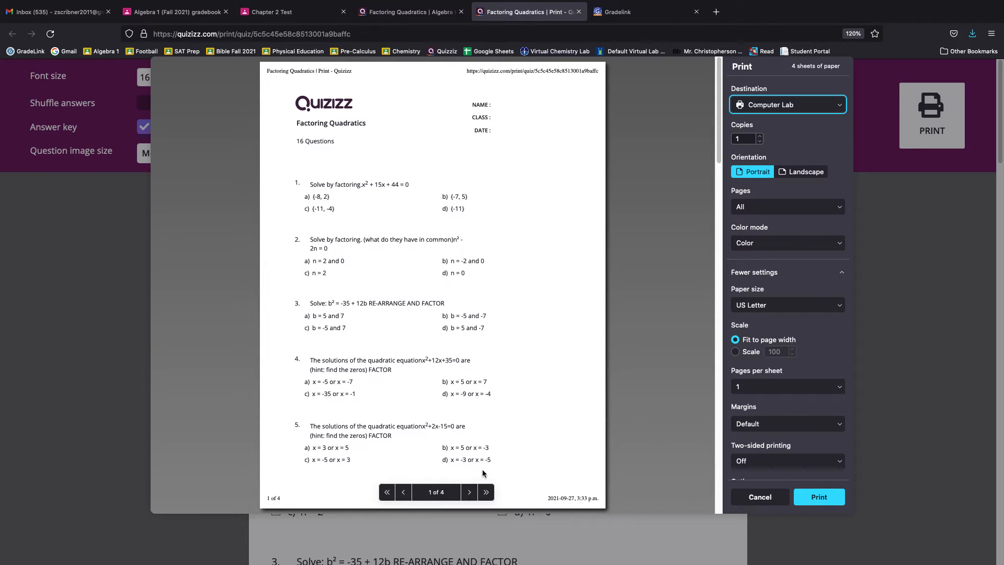
{"action": "scroll", "coordinate": [458, 393], "scroll_direction": "down", "scroll_amount": 20}
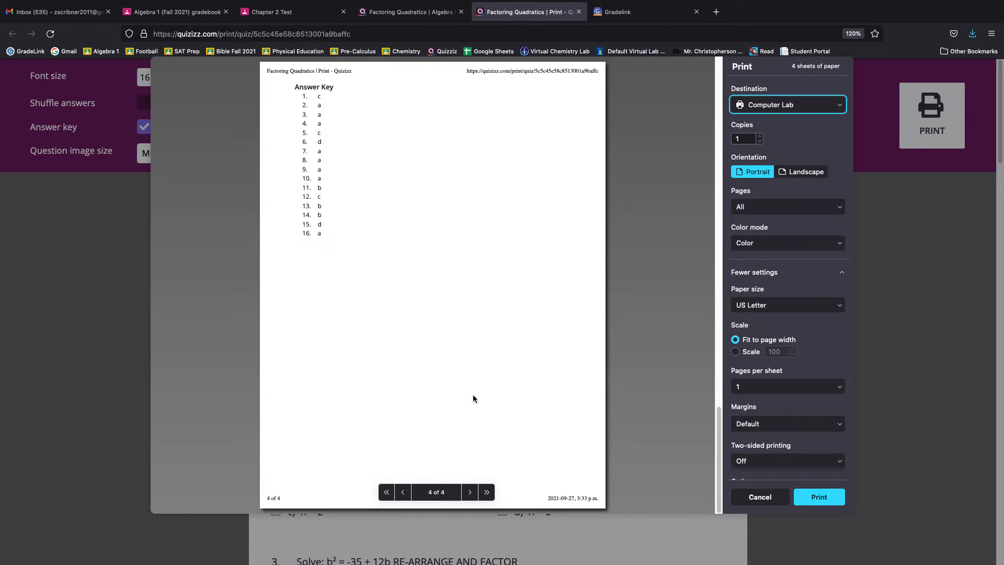
{"action": "scroll", "coordinate": [472, 394], "scroll_direction": "up", "scroll_amount": 10}
{"action": "scroll", "coordinate": [476, 385], "scroll_direction": "down", "scroll_amount": 6}
{"action": "scroll", "coordinate": [489, 377], "scroll_direction": "up", "scroll_amount": 18}
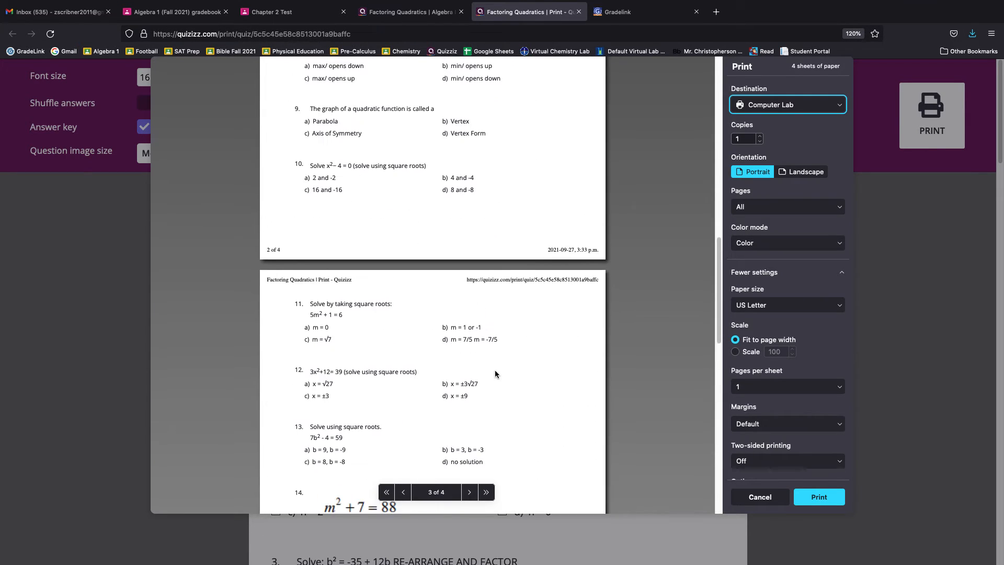
{"action": "left_click", "coordinate": [760, 496]}
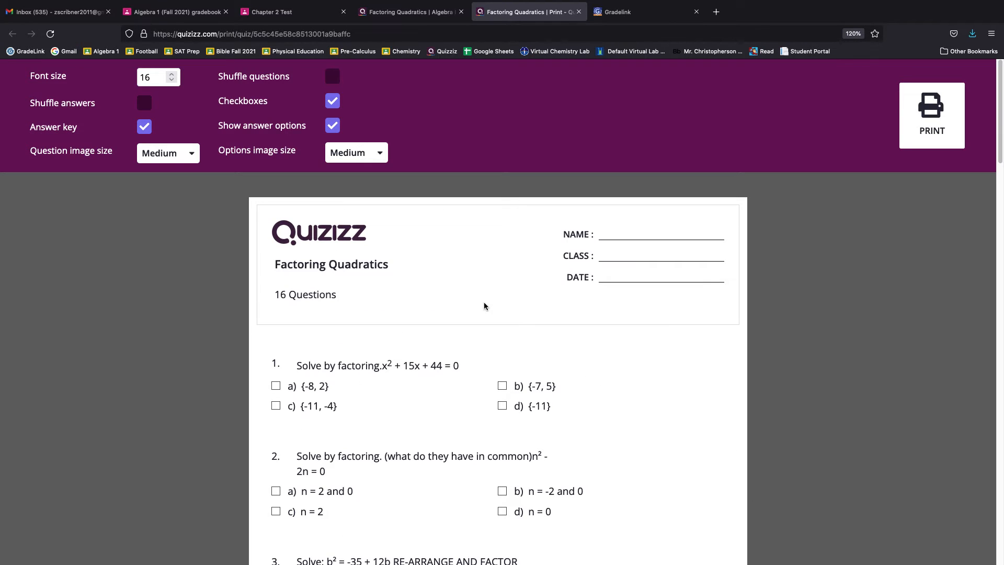
- Set the printable quiz's question and options image sizes to Small and its font size to 12
{"action": "left_click", "coordinate": [173, 154]}
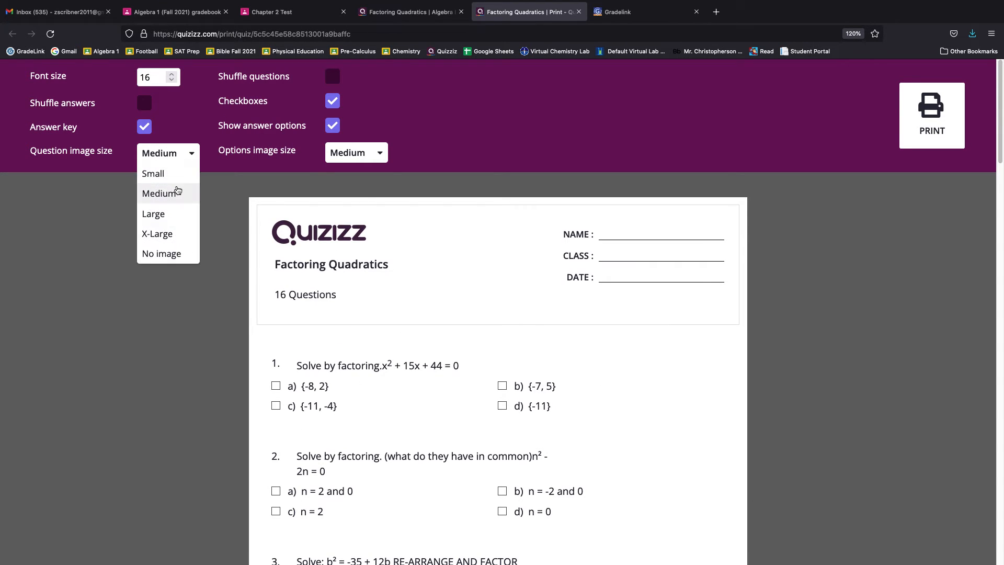
{"action": "left_click", "coordinate": [192, 180]}
{"action": "left_click", "coordinate": [345, 152]}
{"action": "left_click", "coordinate": [341, 172]}
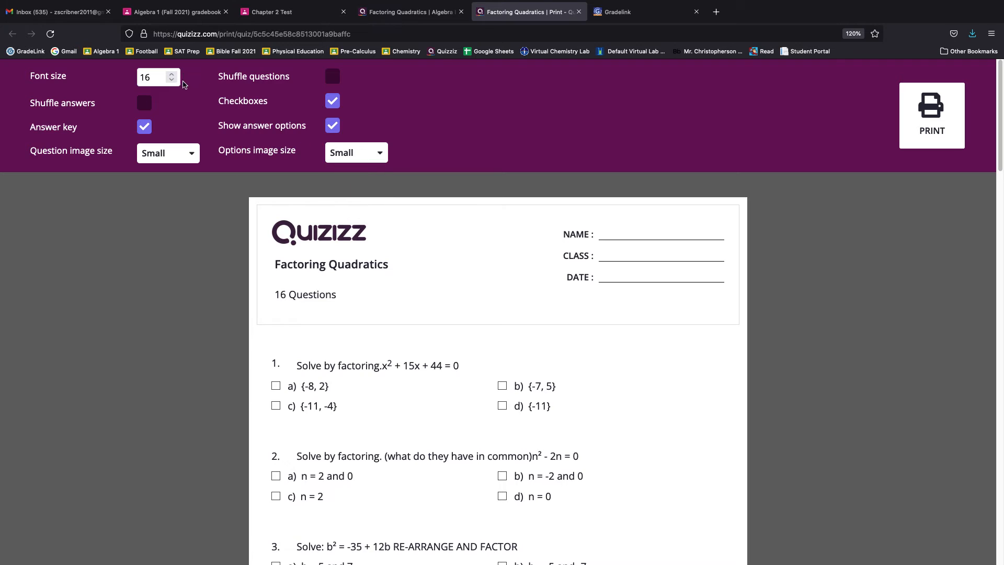
{"action": "left_click", "coordinate": [173, 80]}
{"action": "left_click", "coordinate": [172, 80]}
{"action": "left_click", "coordinate": [173, 80]}
{"action": "left_click", "coordinate": [172, 80]}
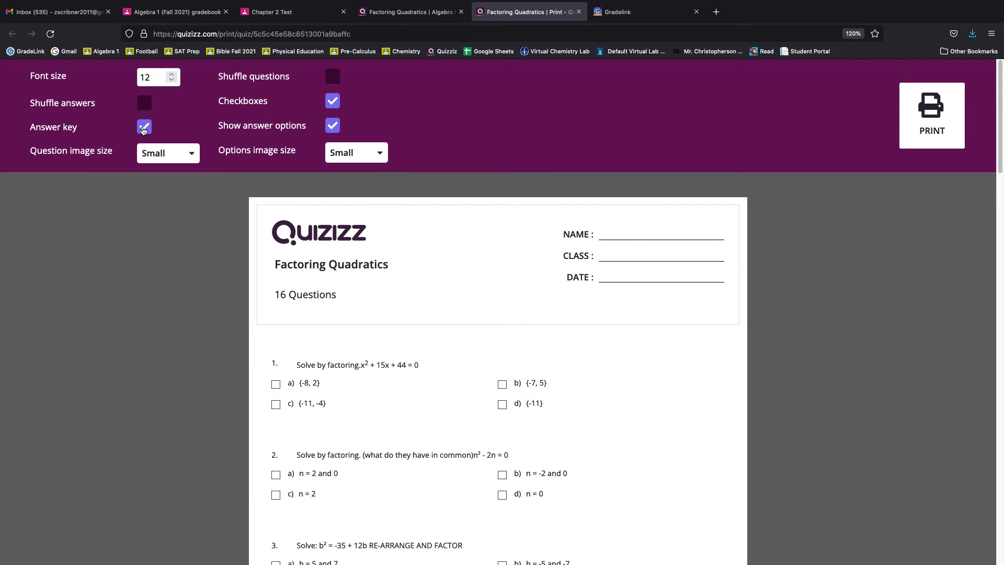
- Turn off the checkboxes in the printable quiz and try hiding the answer options, leaving them shown
{"action": "left_click", "coordinate": [333, 102]}
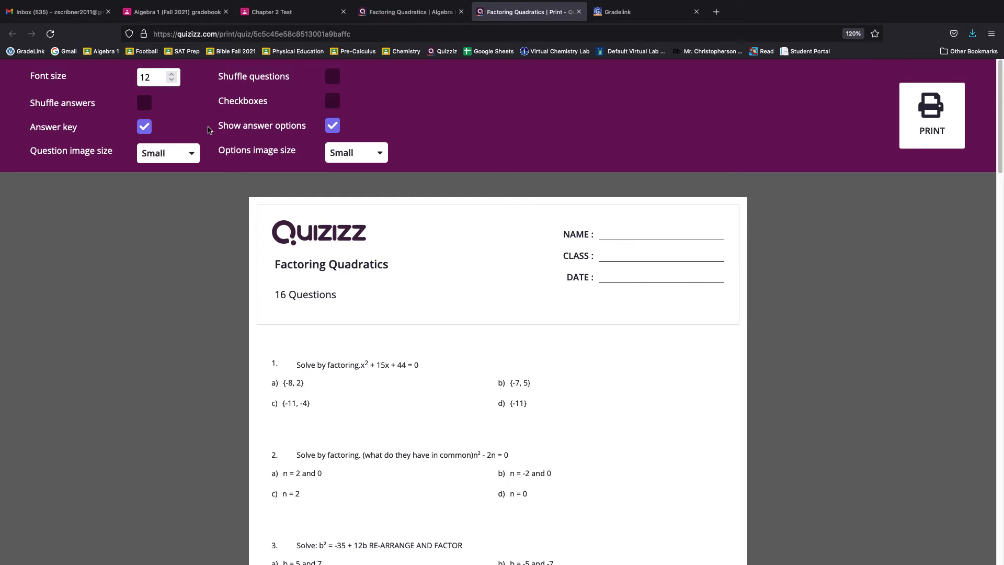
{"action": "left_click", "coordinate": [332, 126]}
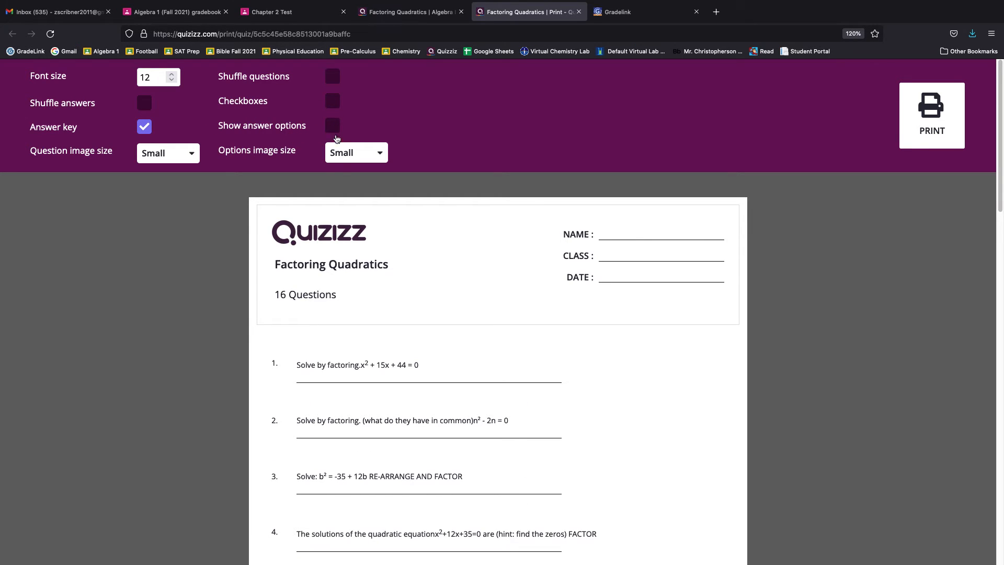
{"action": "scroll", "coordinate": [460, 419], "scroll_direction": "down", "scroll_amount": 10}
{"action": "scroll", "coordinate": [437, 432], "scroll_direction": "up", "scroll_amount": 10}
{"action": "left_click", "coordinate": [335, 108]}
{"action": "left_click", "coordinate": [334, 111]}
{"action": "left_click", "coordinate": [331, 124]}
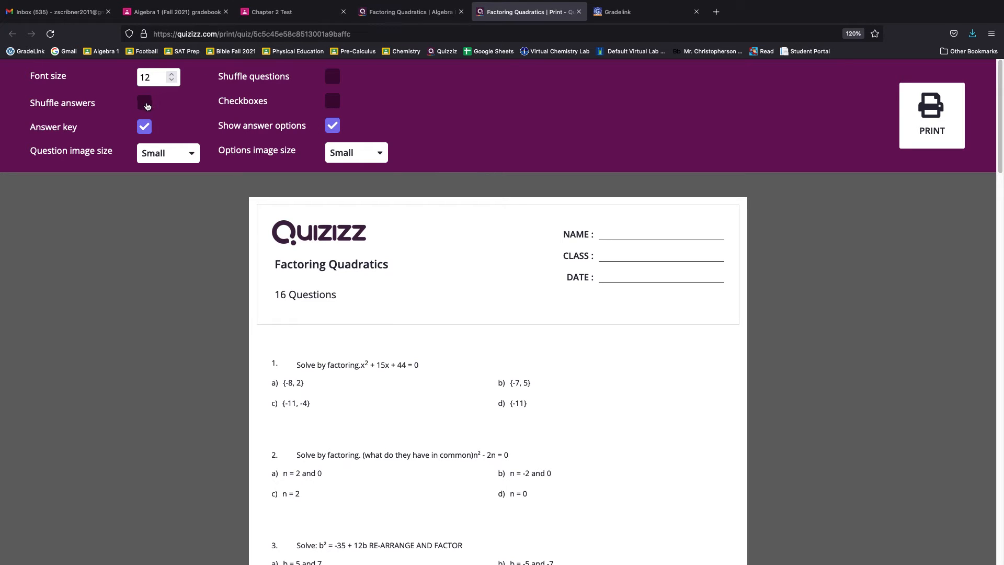
- Try shuffling the answers and the questions in the printable quiz, leaving both options off
{"action": "left_click", "coordinate": [147, 106]}
{"action": "left_click", "coordinate": [145, 105]}
{"action": "left_click", "coordinate": [334, 79]}
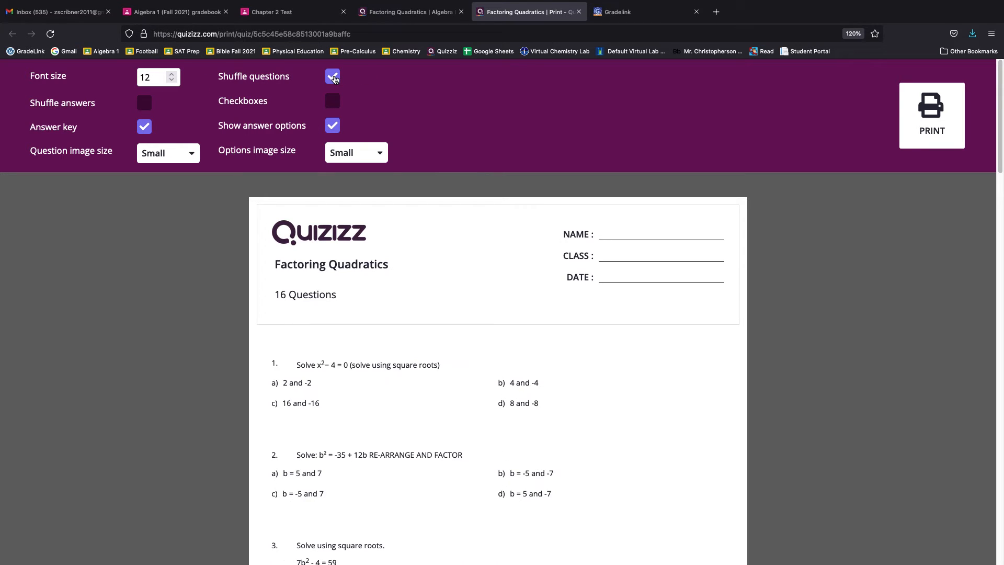
{"action": "left_click", "coordinate": [341, 78]}
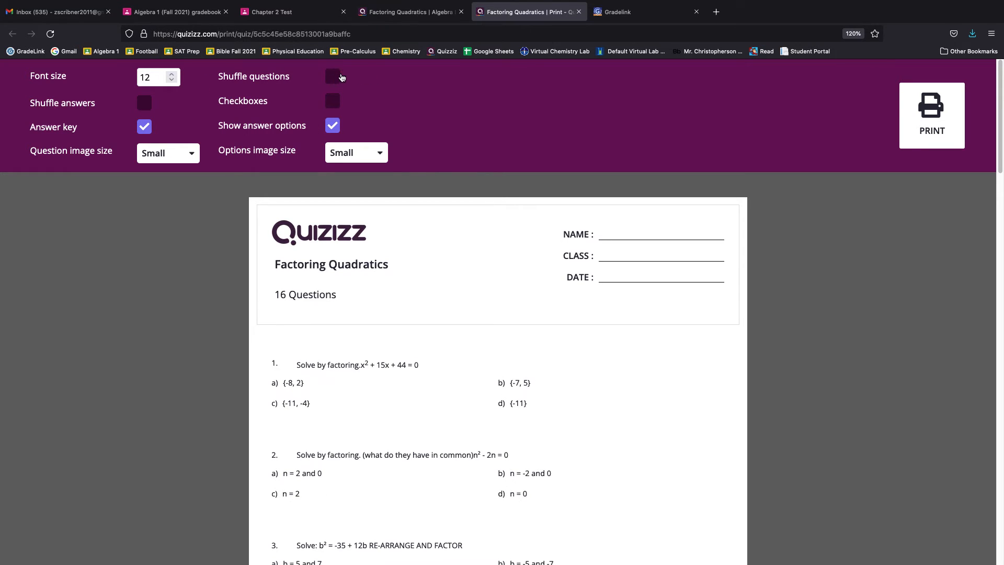
- Save the printable quiz as a PDF named "Factoring Quadratics" on the Desktop using the system print dialog
{"action": "left_click", "coordinate": [927, 121]}
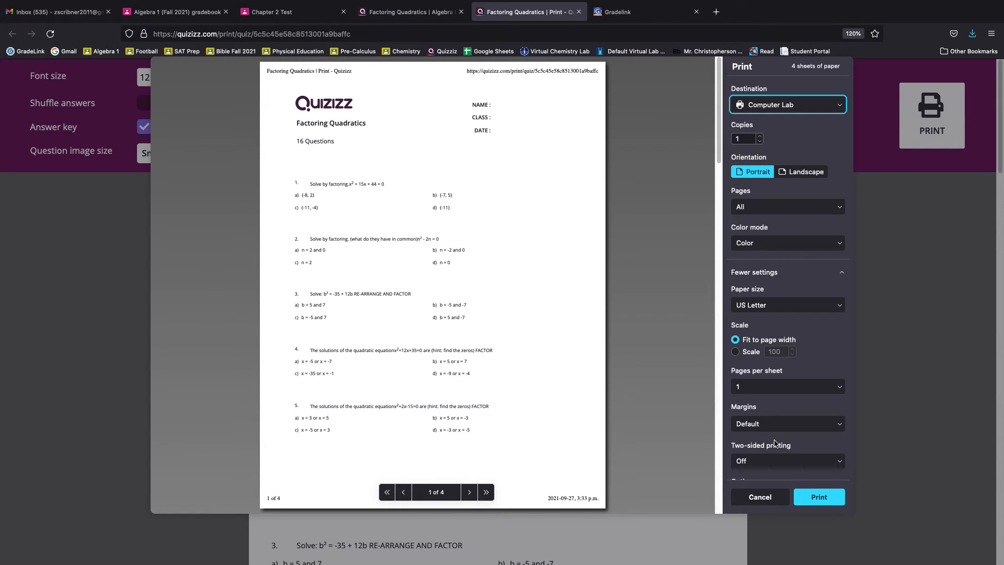
{"action": "scroll", "coordinate": [775, 443], "scroll_direction": "down", "scroll_amount": 2}
{"action": "left_click", "coordinate": [777, 468]}
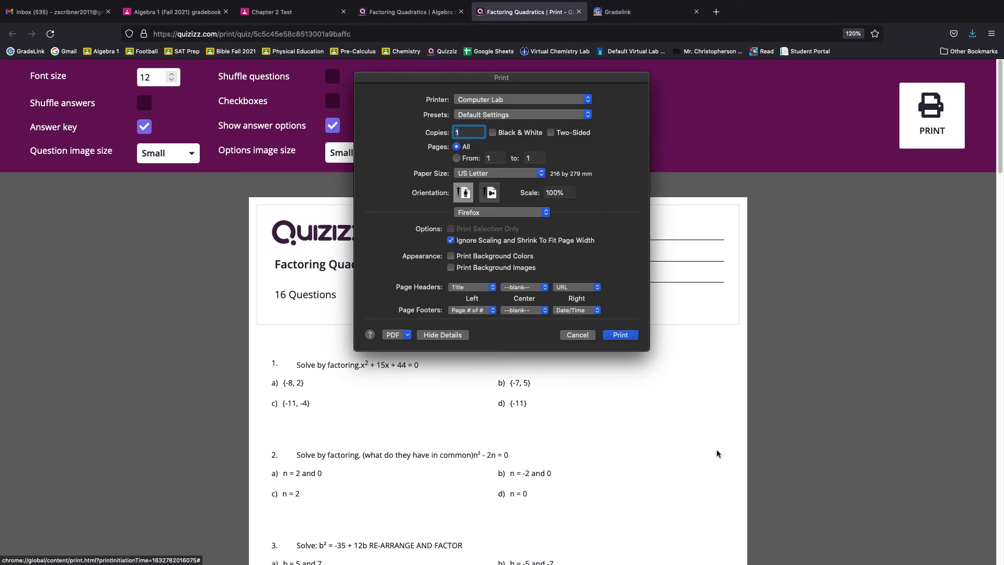
{"action": "left_click", "coordinate": [394, 334]}
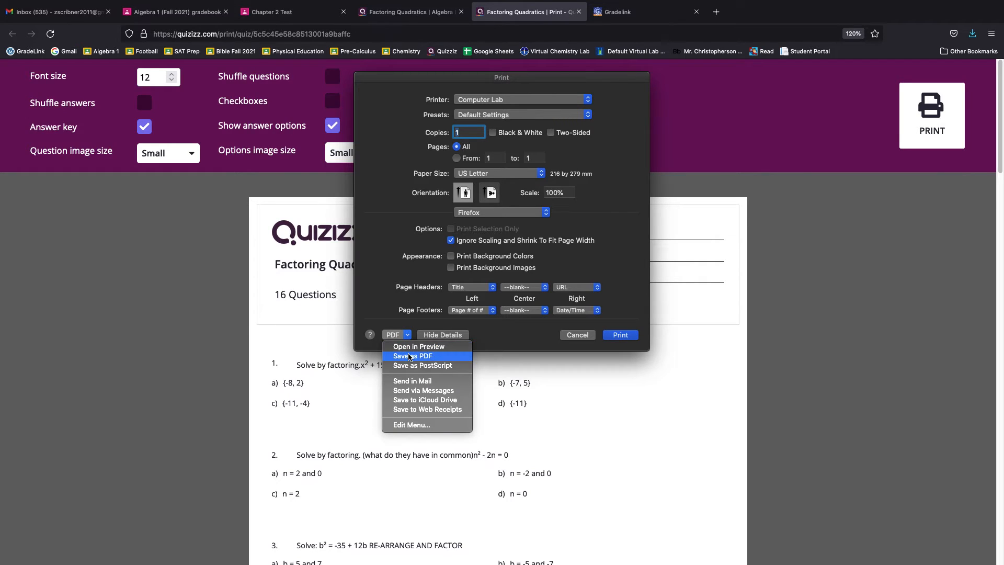
{"action": "left_click", "coordinate": [408, 349]}
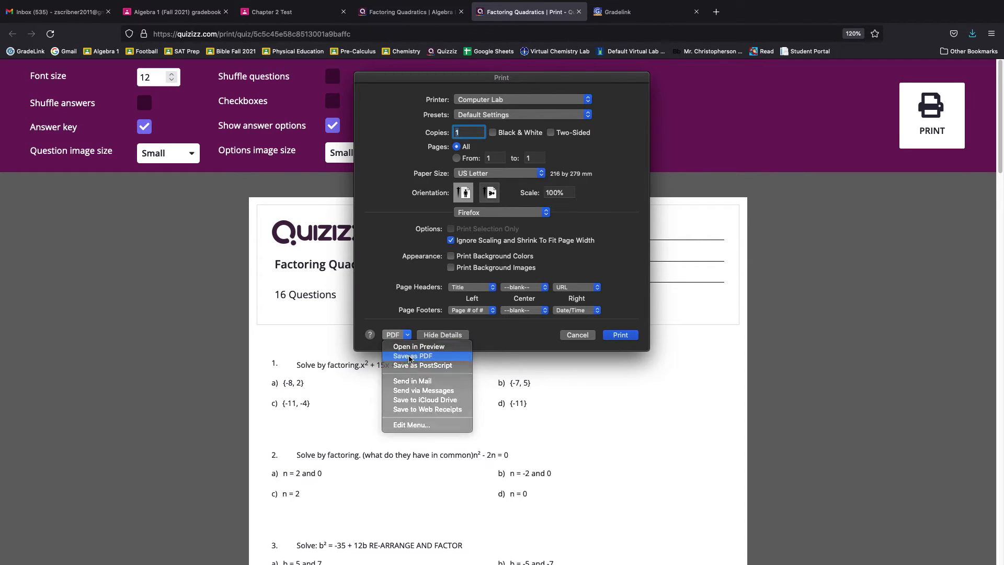
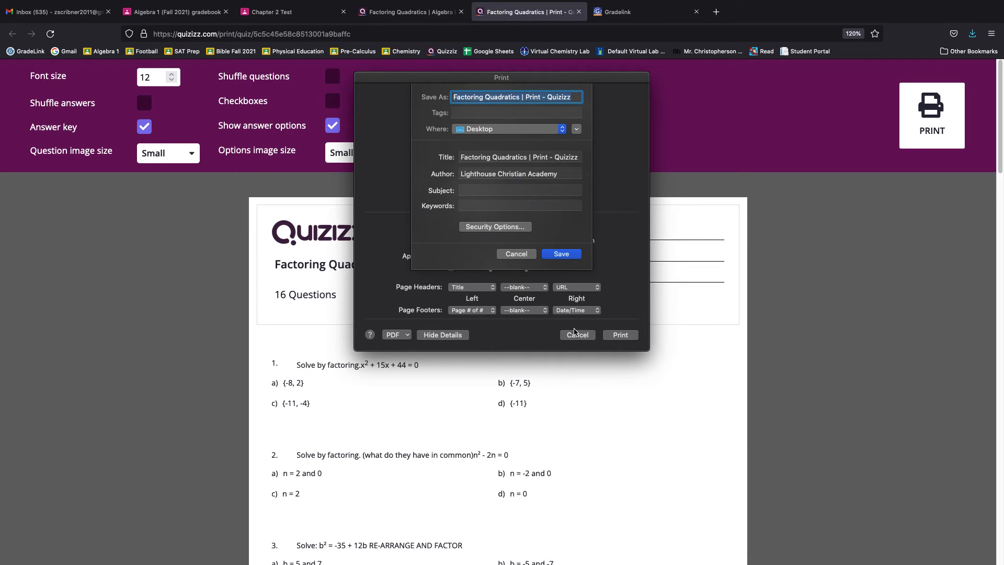
{"action": "left_click_drag", "start_coordinate": [574, 97], "coordinate": [522, 98]}
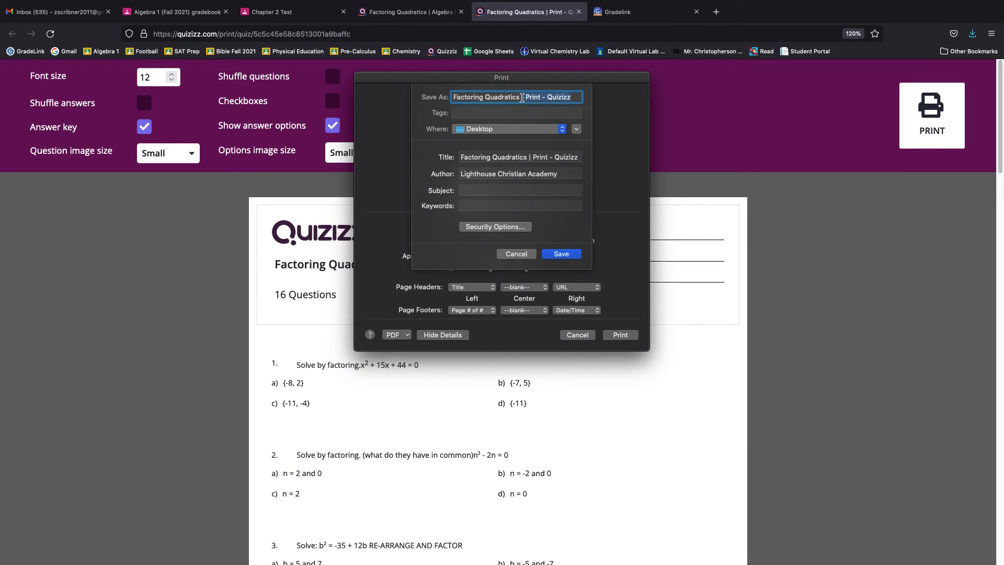
{"action": "key", "text": "BackSpace"}
{"action": "left_click", "coordinate": [558, 255]}
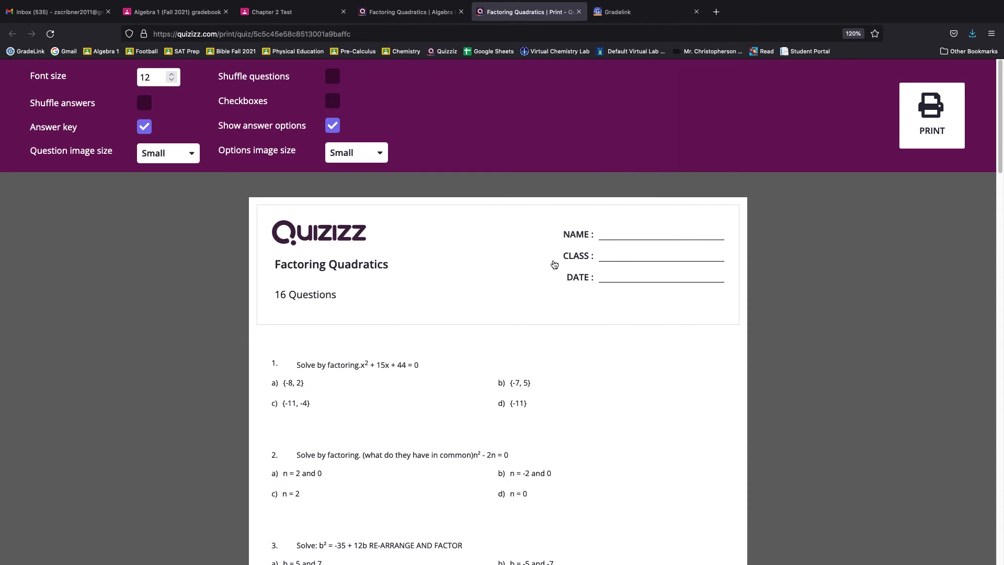
- Switch to the desktop, move Factoring Quadratics.pdf to an open area and open it in Preview
{"action": "key", "text": "ctrl+Left"}
{"action": "left_click_drag", "start_coordinate": [974, 442], "coordinate": [689, 249]}
{"action": "double_click", "coordinate": [689, 248]}
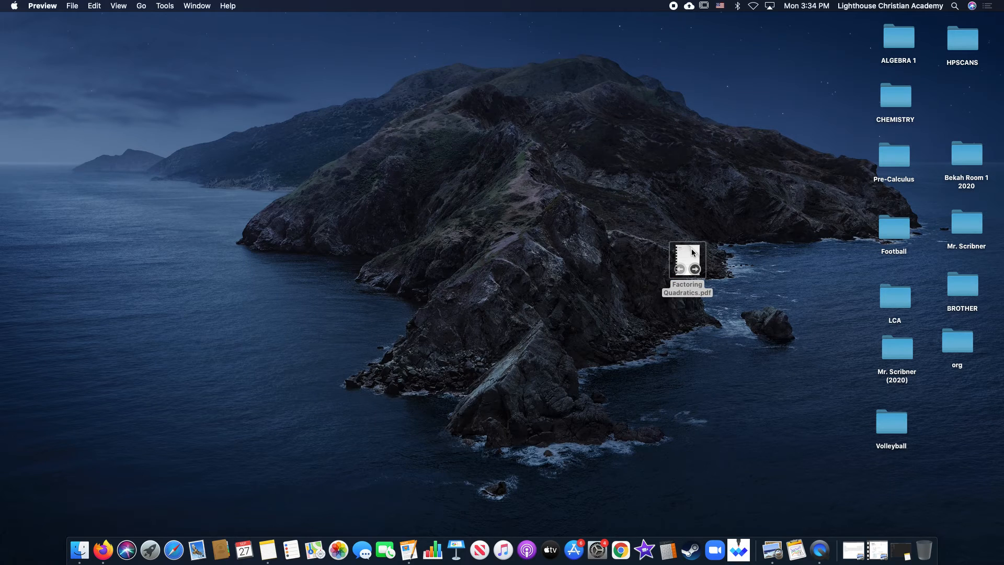
- Examine the pages of the Factoring Quadratics PDF, from the first questions through to the answer key
{"action": "scroll", "coordinate": [400, 288], "scroll_direction": "down", "scroll_amount": 5}
{"action": "scroll", "coordinate": [377, 315], "scroll_direction": "up", "scroll_amount": 4}
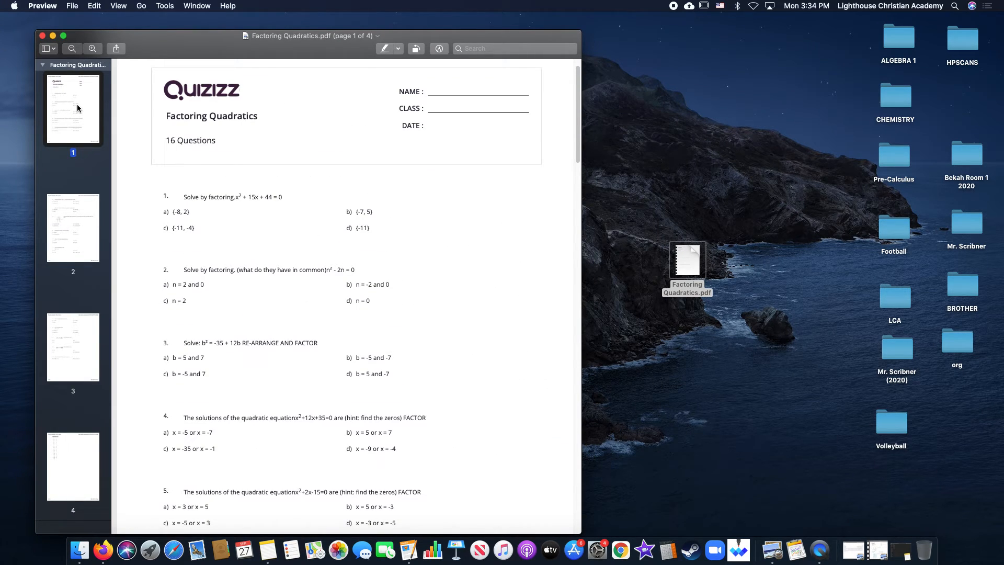
{"action": "key", "text": "Down"}
{"action": "key", "text": "Down"}
{"action": "key", "text": "Down"}
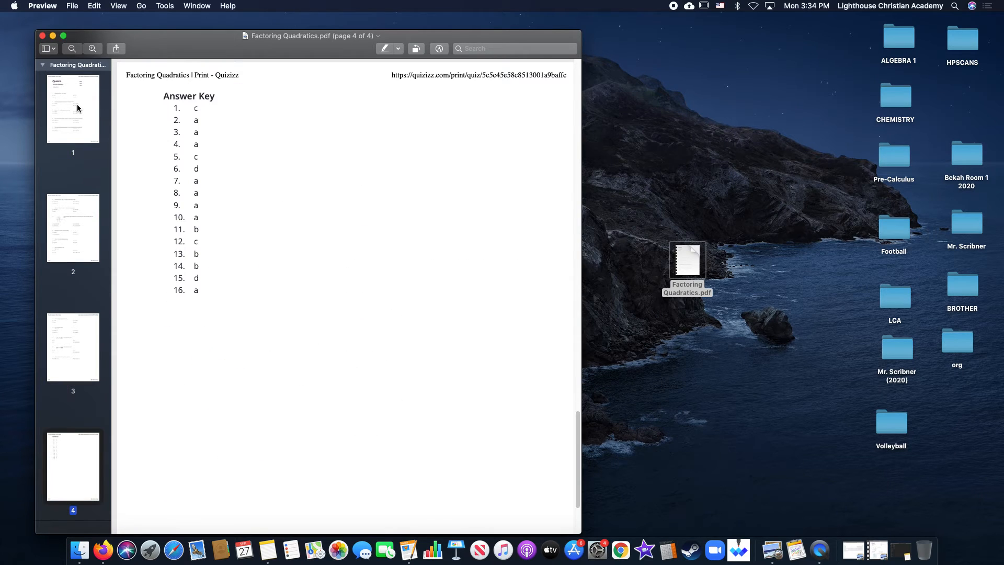
{"action": "key", "text": "Up"}
{"action": "key", "text": "Up"}
{"action": "key", "text": "Up"}
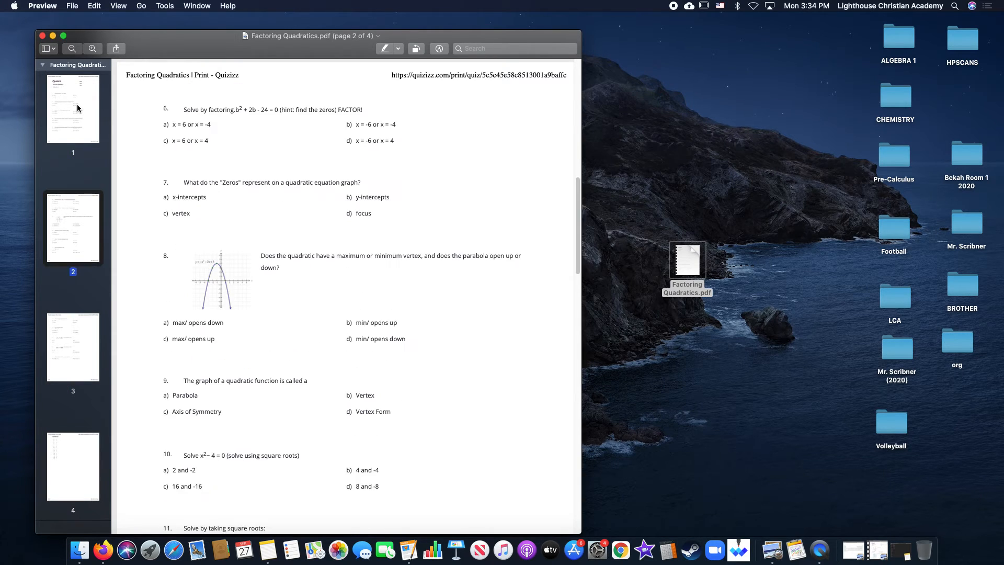
{"action": "key", "text": "Down"}
{"action": "key", "text": "Down"}
{"action": "key", "text": "Down"}
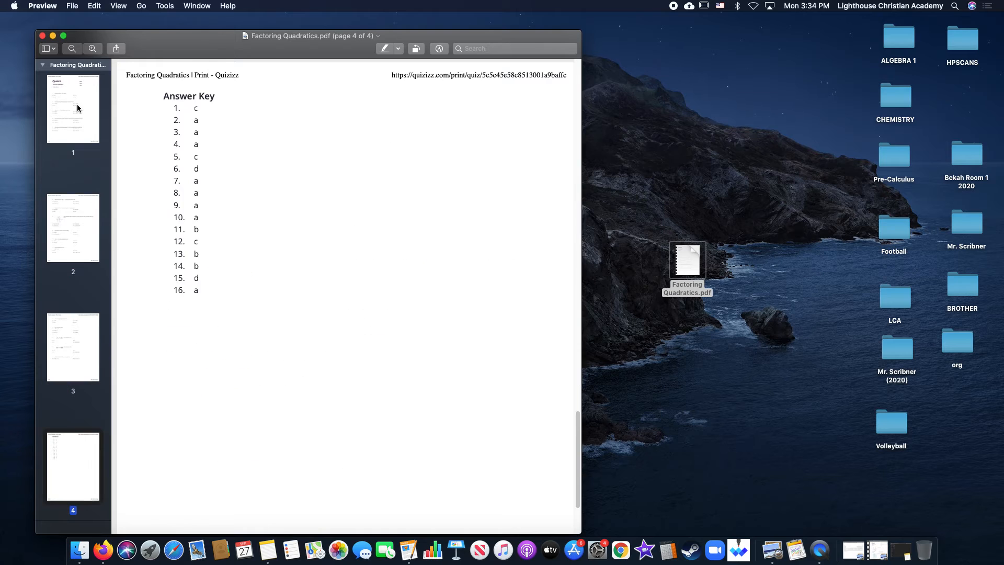
{"action": "key", "text": "Up"}
{"action": "key", "text": "Up"}
{"action": "key", "text": "Up"}
- Switch back to the browser and close the Factoring Quadratics print page
{"action": "key", "text": "ctrl+Right"}
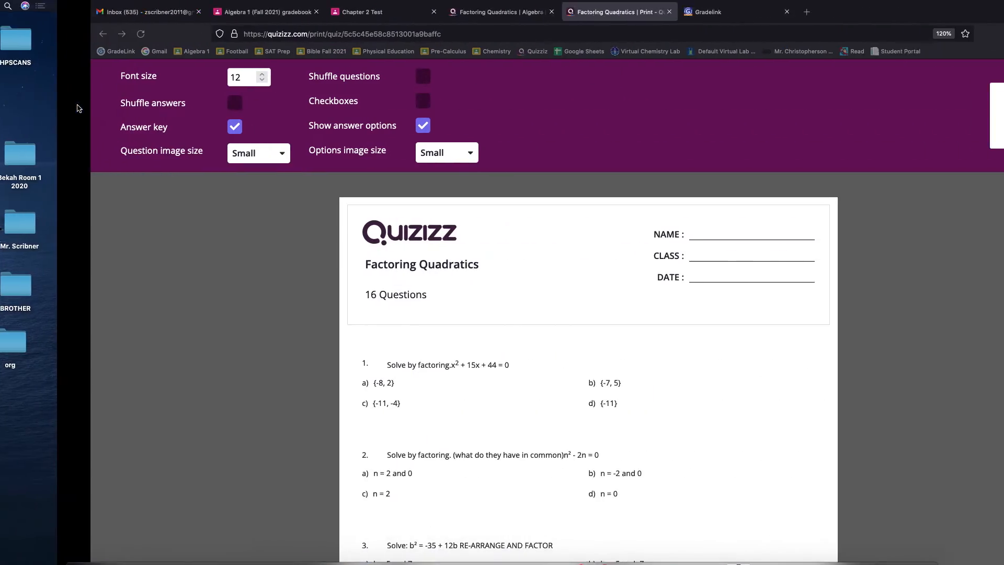
{"action": "left_click", "coordinate": [400, 19]}
{"action": "left_click", "coordinate": [579, 11]}
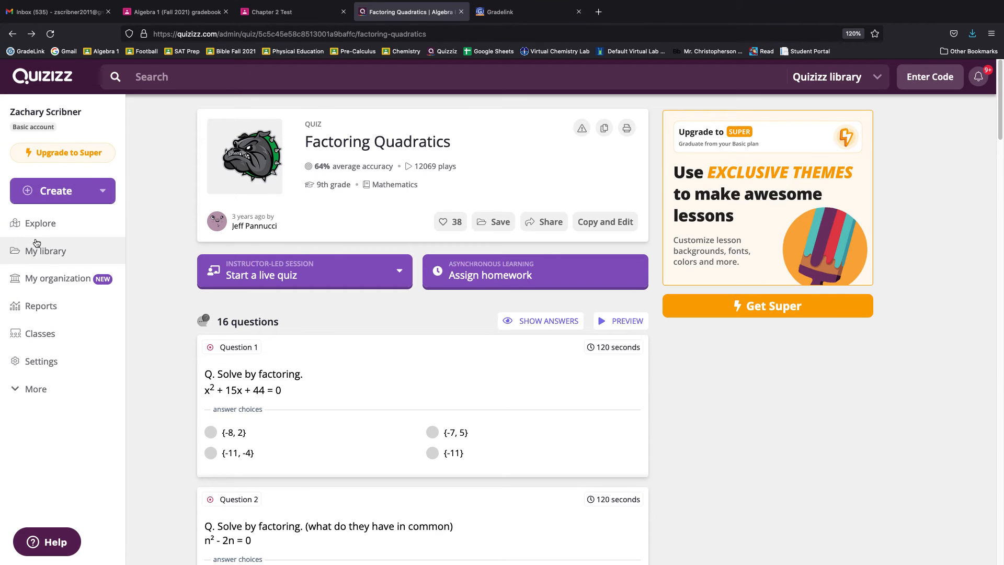
- Search the Quizizz library for "quadratics" and open the first Quadratics quiz
{"action": "left_click", "coordinate": [593, 80]}
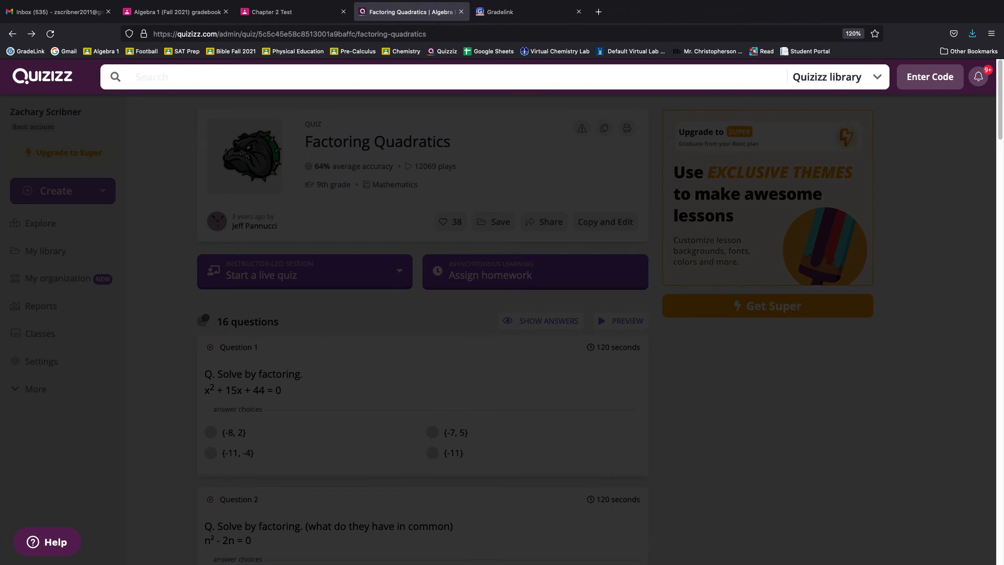
{"action": "type", "text": "quadratics"}
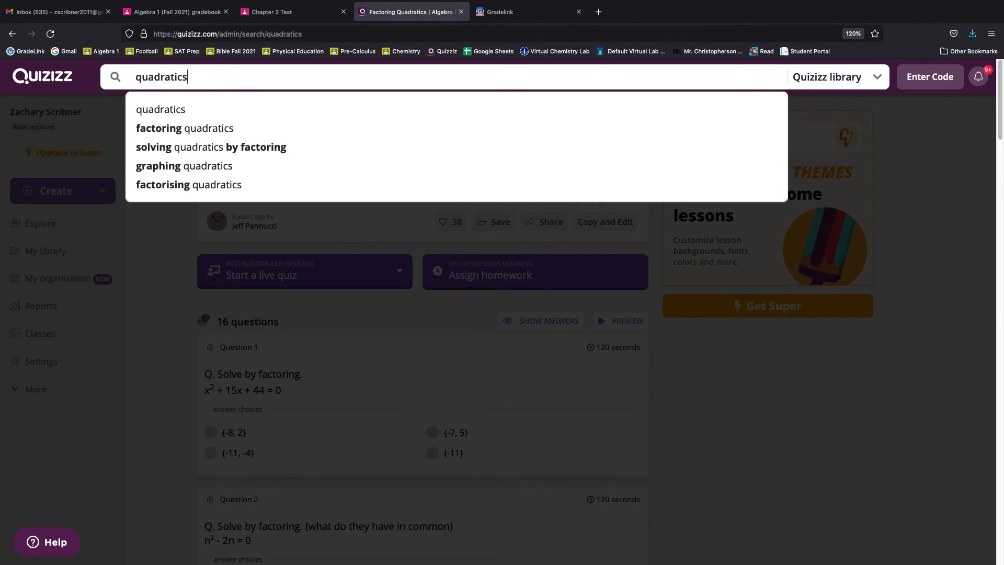
{"action": "key", "text": "Return"}
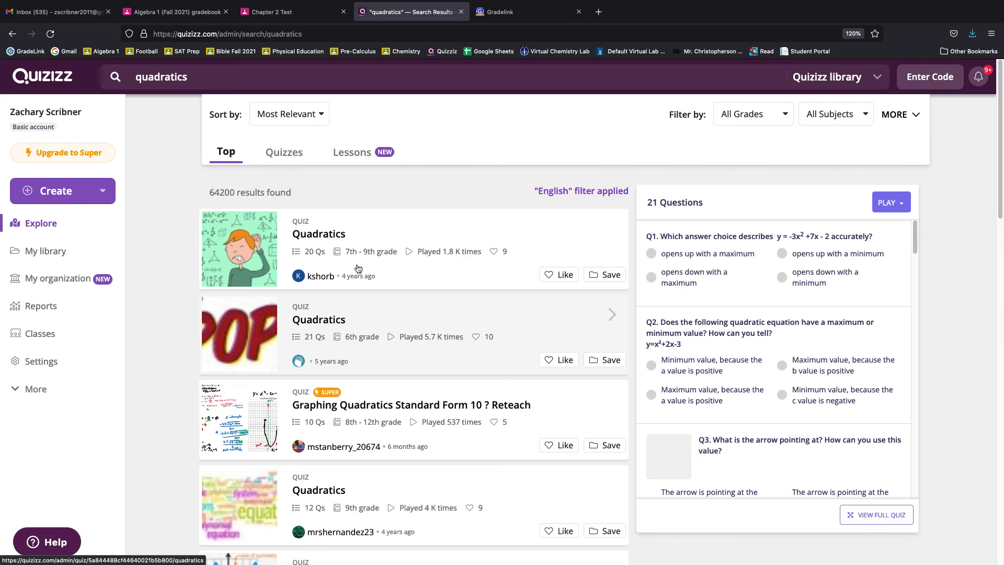
{"action": "left_click", "coordinate": [295, 234]}
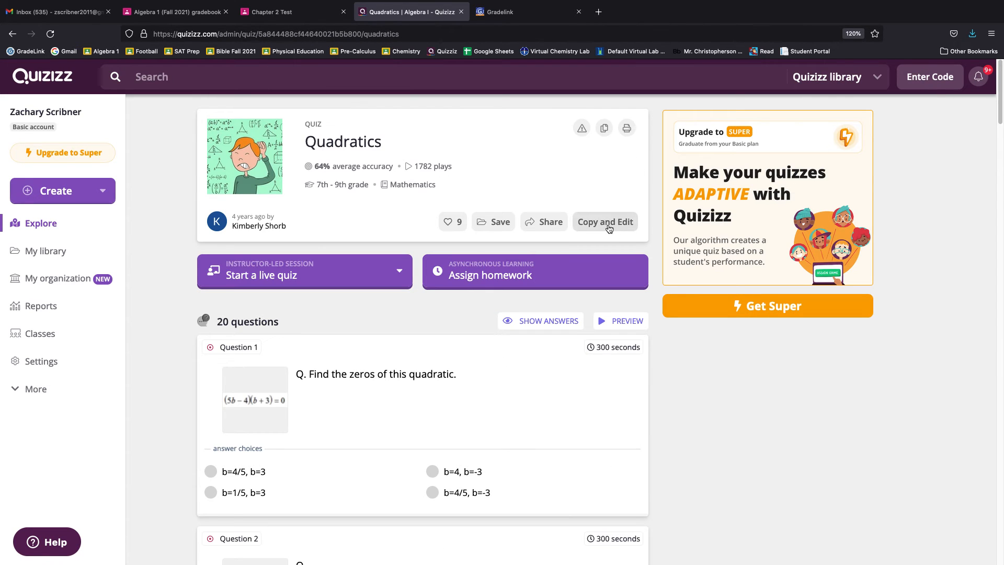
- Create an editable copy of the Quadratics quiz and review its questions in the quiz editor
{"action": "left_click", "coordinate": [605, 226]}
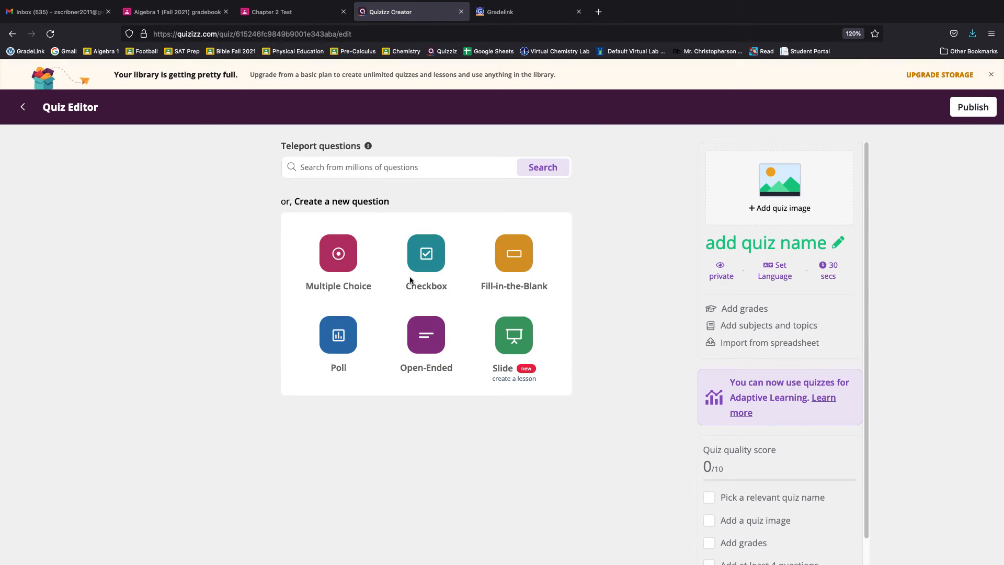
{"action": "scroll", "coordinate": [324, 361], "scroll_direction": "down", "scroll_amount": 15}
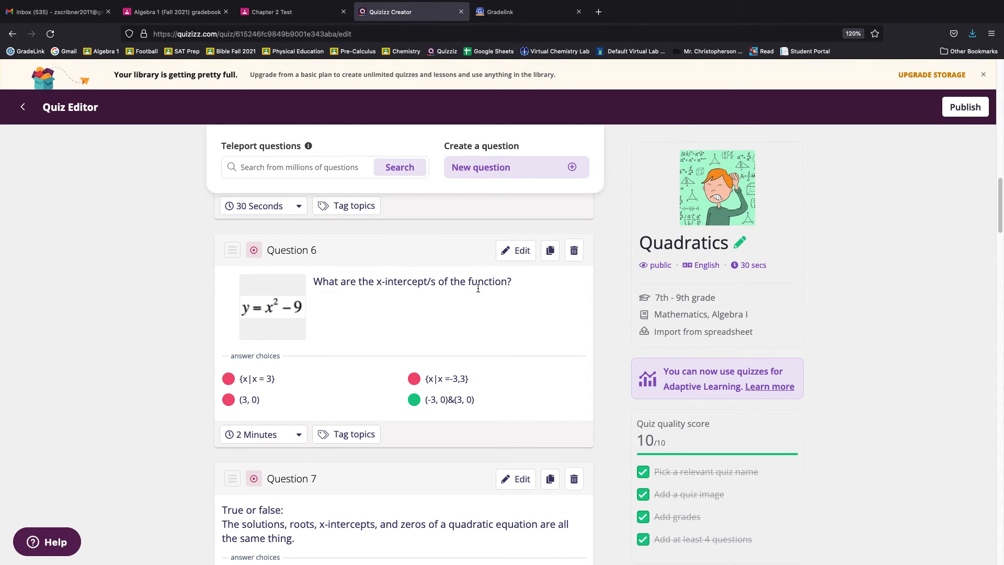
{"action": "scroll", "coordinate": [381, 326], "scroll_direction": "up", "scroll_amount": 10}
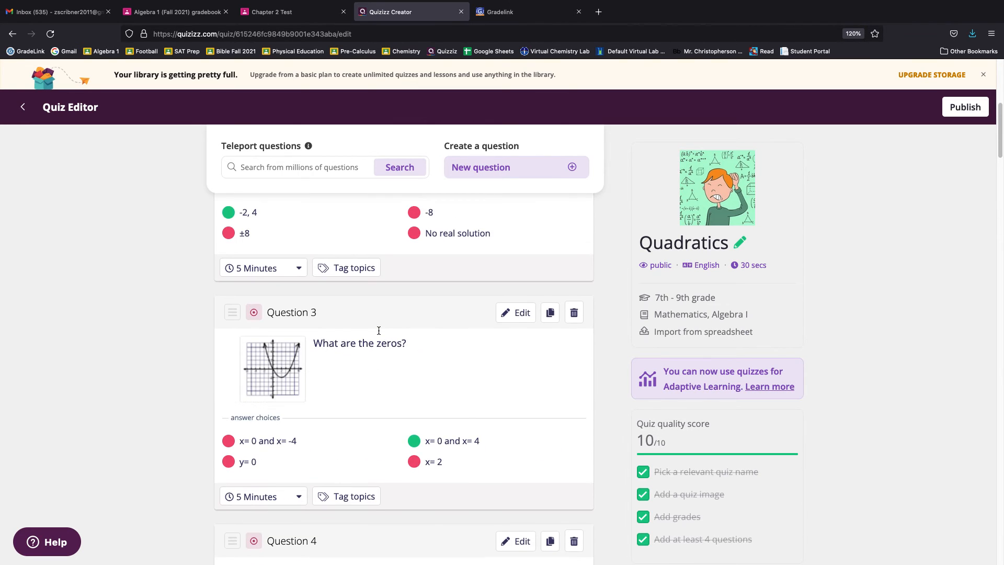
{"action": "scroll", "coordinate": [378, 329], "scroll_direction": "down", "scroll_amount": 5}
{"action": "scroll", "coordinate": [378, 350], "scroll_direction": "up", "scroll_amount": 8}
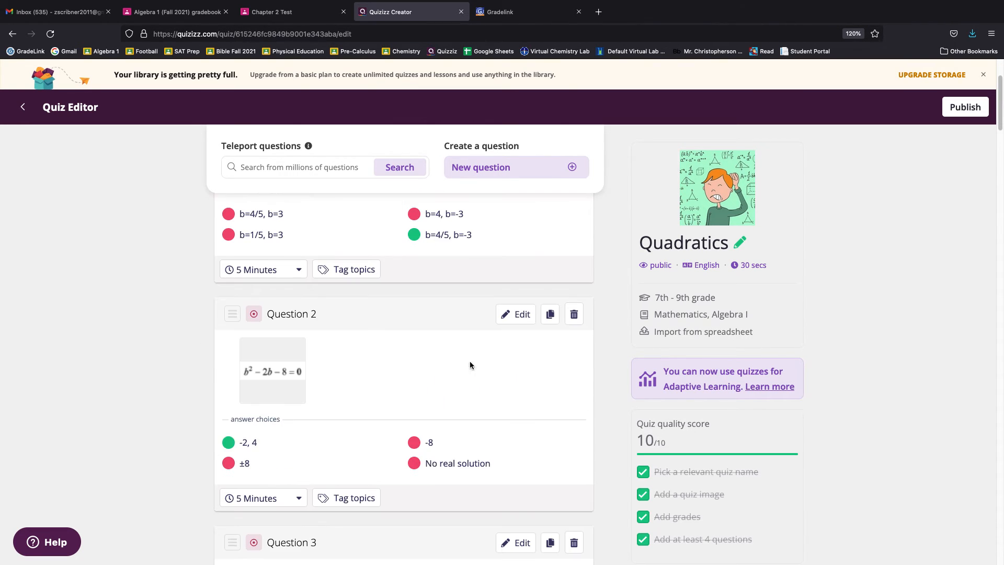
{"action": "scroll", "coordinate": [434, 381], "scroll_direction": "up", "scroll_amount": 3}
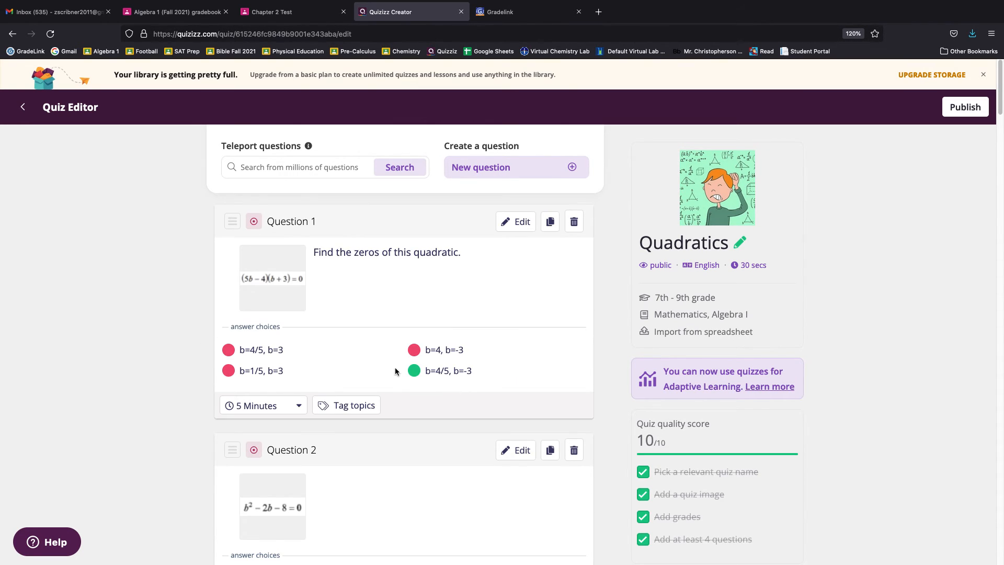
- Search the questions available for teleporting with "graphing quadratics" and preview the first quiz found
{"action": "left_click", "coordinate": [296, 165]}
{"action": "double_click", "coordinate": [363, 77]}
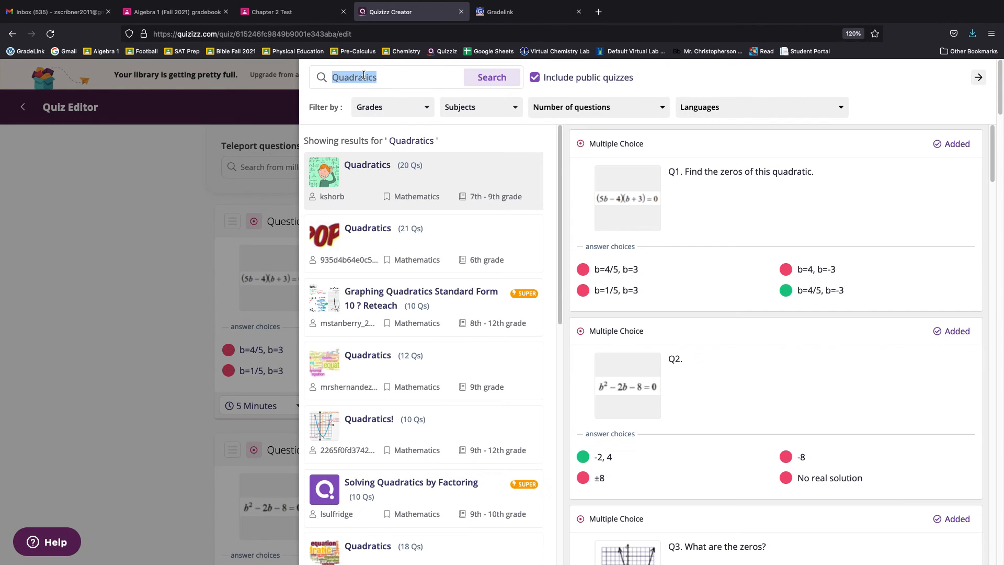
{"action": "type", "text": "graphin"}
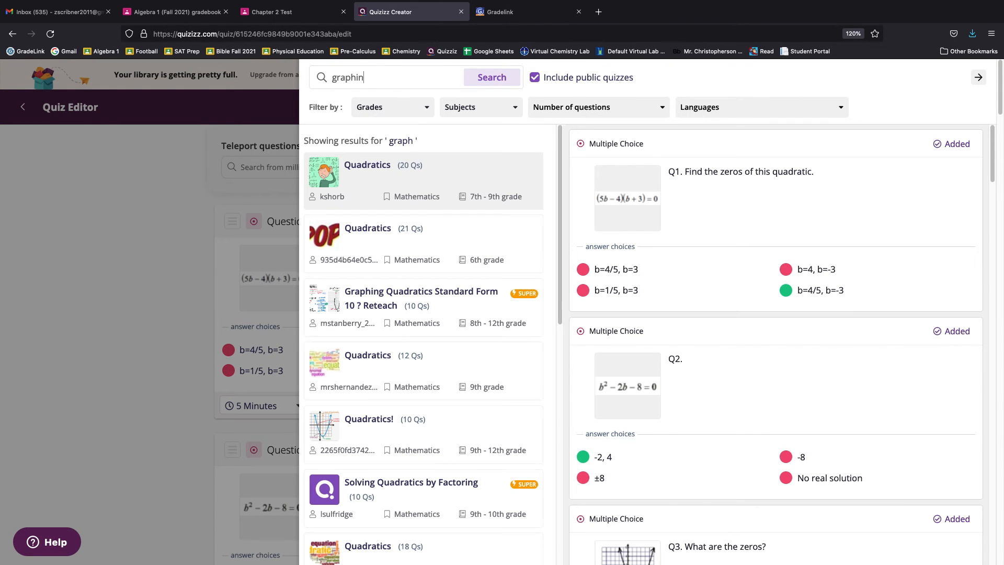
{"action": "type", "text": "g quadratics"}
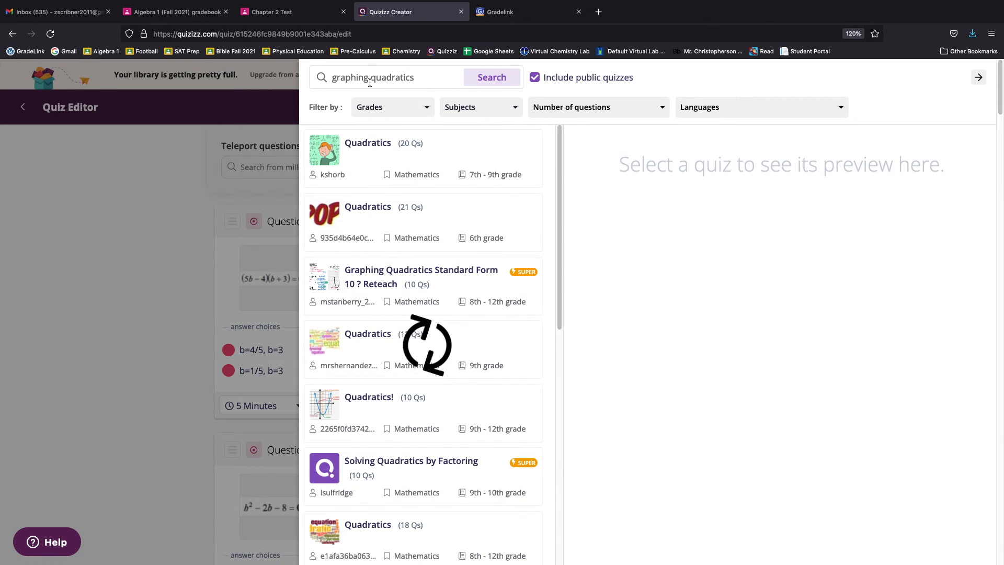
{"action": "left_click", "coordinate": [378, 178]}
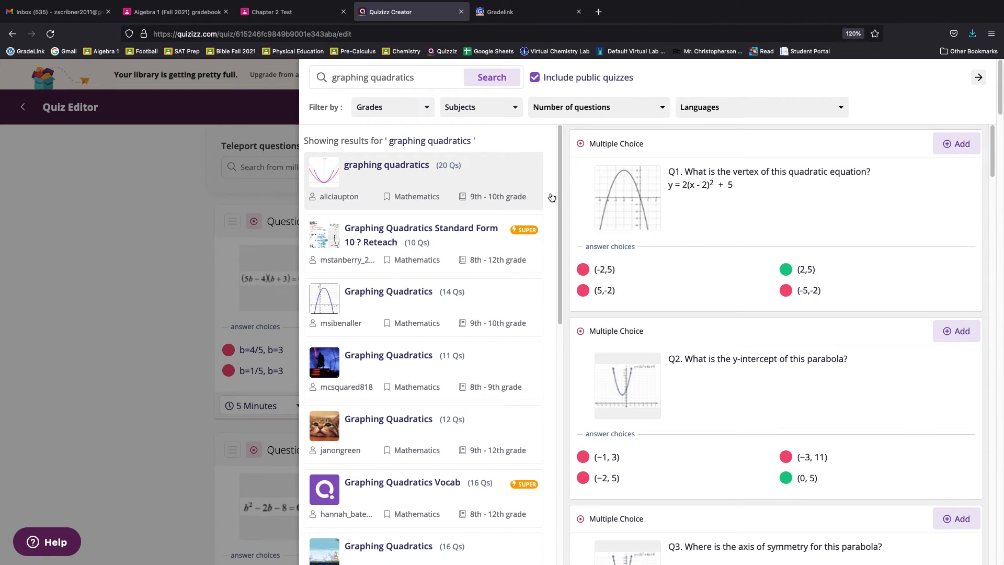
- Add question 3, about the parabola's axis of symmetry, to the copied Quadratics quiz and browse the following questions
{"action": "scroll", "coordinate": [802, 434], "scroll_direction": "down", "scroll_amount": 5}
{"action": "scroll", "coordinate": [803, 437], "scroll_direction": "up", "scroll_amount": 1}
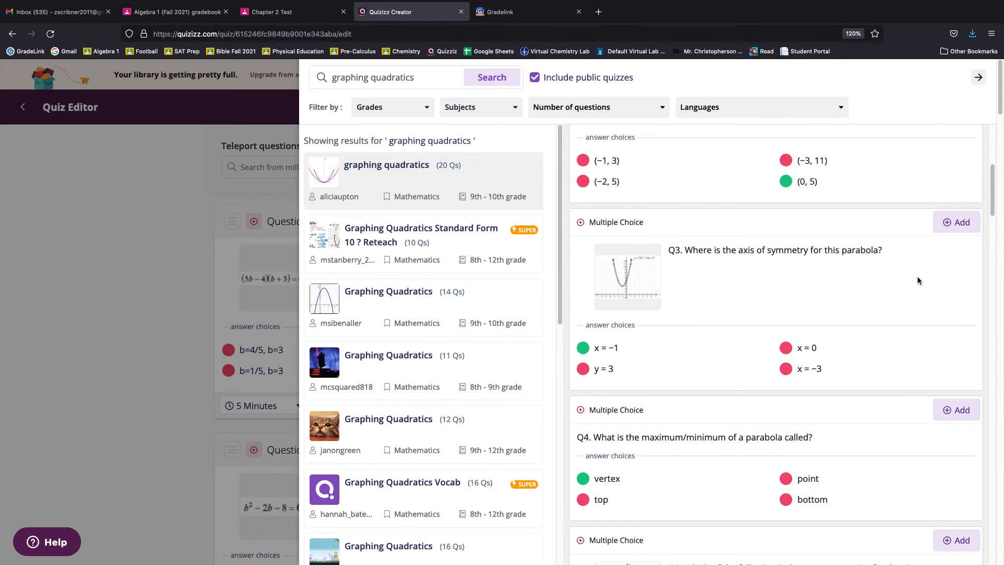
{"action": "left_click", "coordinate": [960, 223]}
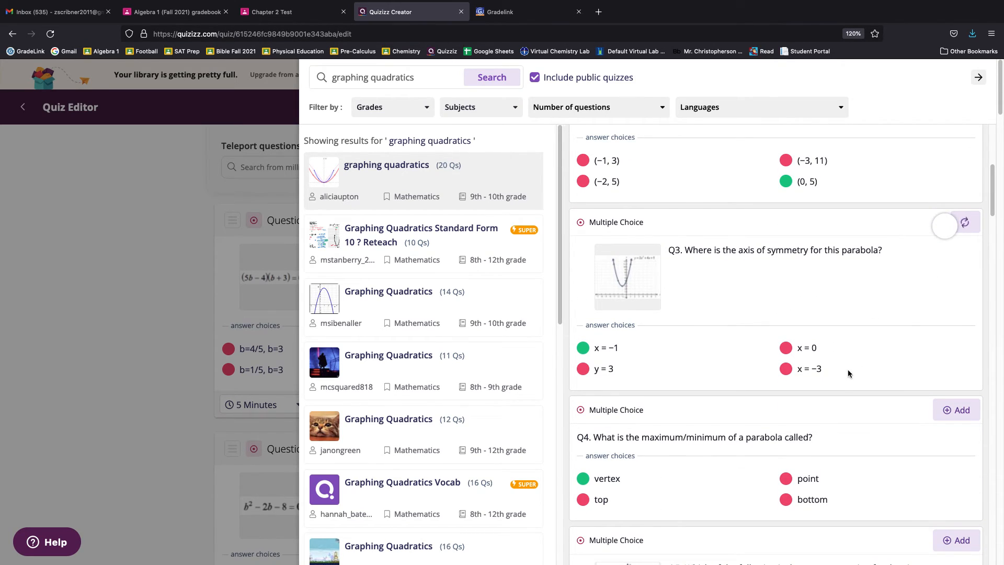
{"action": "scroll", "coordinate": [826, 397], "scroll_direction": "down", "scroll_amount": 6}
{"action": "scroll", "coordinate": [825, 398], "scroll_direction": "up", "scroll_amount": 3}
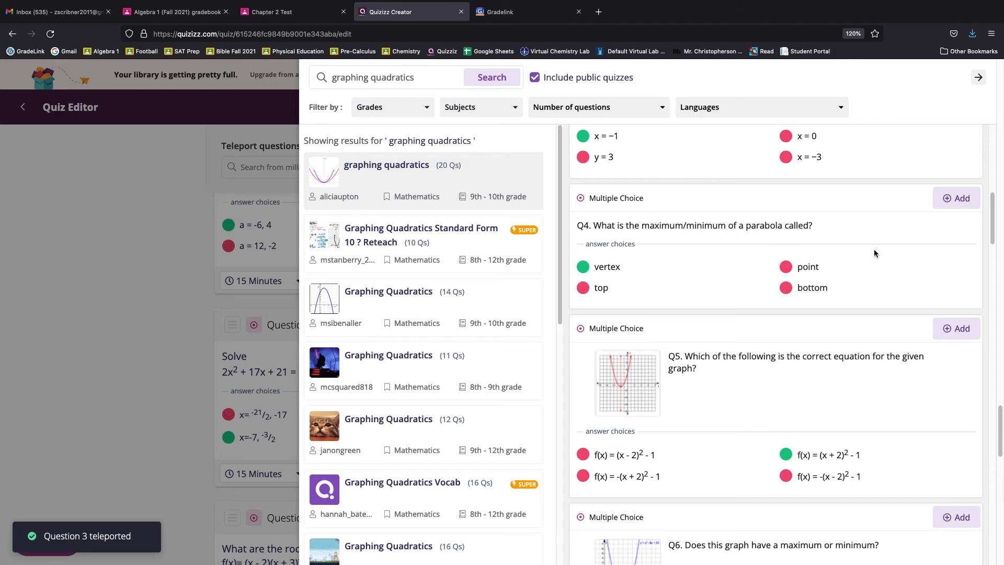
- Add question 4 on a parabola's maximum/minimum and question 9 on the effect of a to the quiz, and leave the question search
{"action": "left_click", "coordinate": [957, 205]}
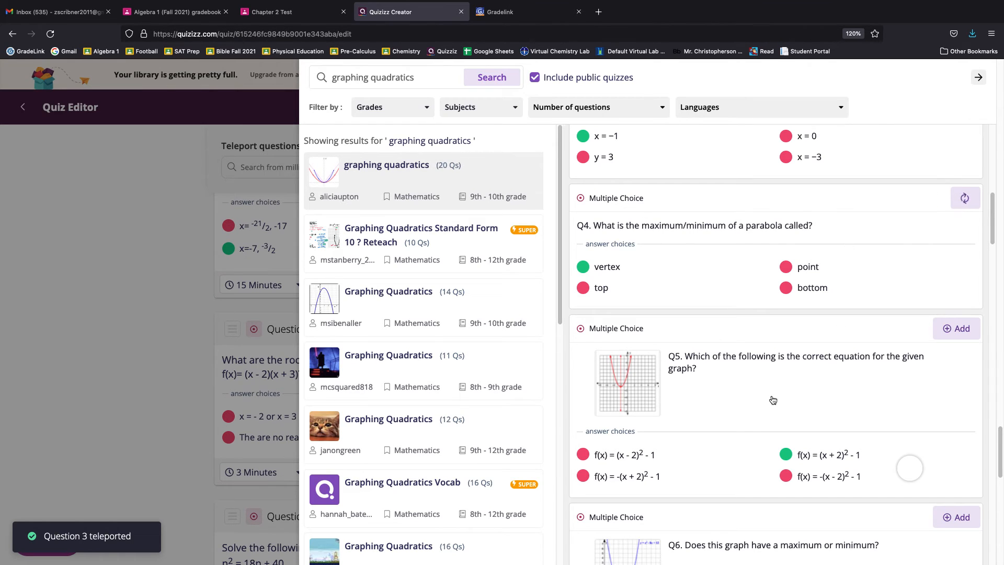
{"action": "scroll", "coordinate": [768, 403], "scroll_direction": "down", "scroll_amount": 14}
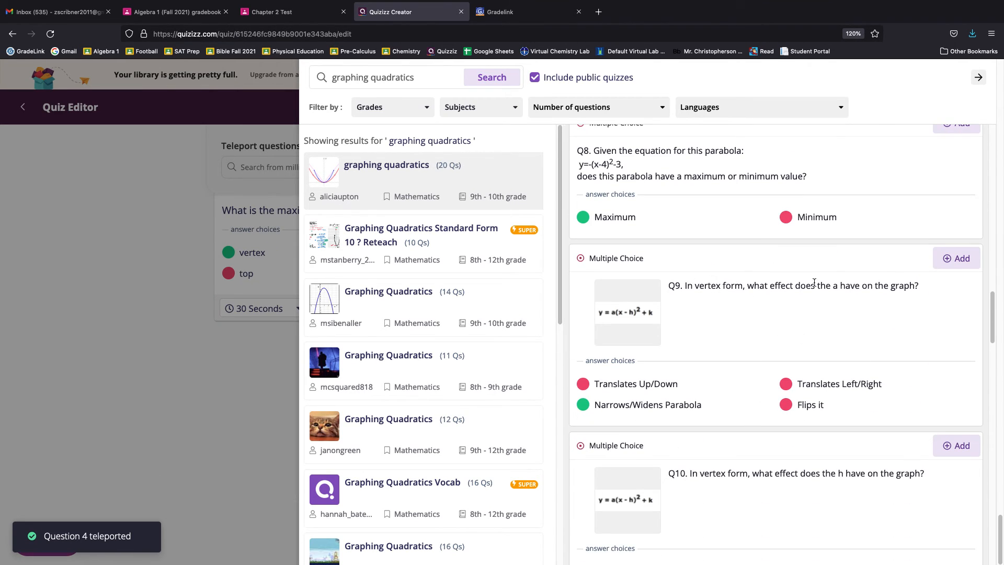
{"action": "left_click", "coordinate": [962, 257]}
{"action": "scroll", "coordinate": [695, 360], "scroll_direction": "down", "scroll_amount": 8}
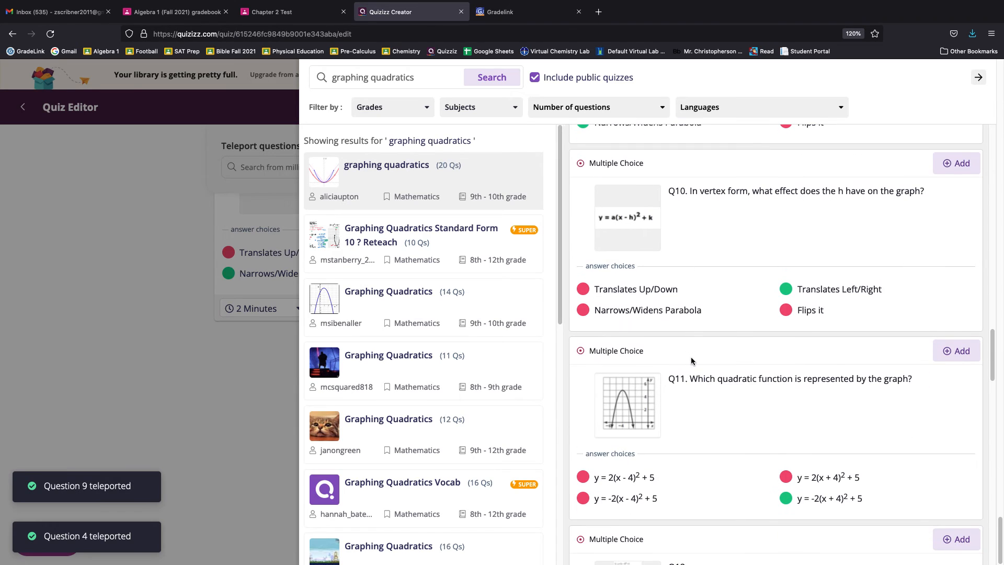
{"action": "left_click", "coordinate": [171, 313]}
- Reorder the quiz questions so Q3 comes before Q2 and Q9 sits between Q4 and Q5, and finish reordering
{"action": "scroll", "coordinate": [314, 325], "scroll_direction": "up", "scroll_amount": 5}
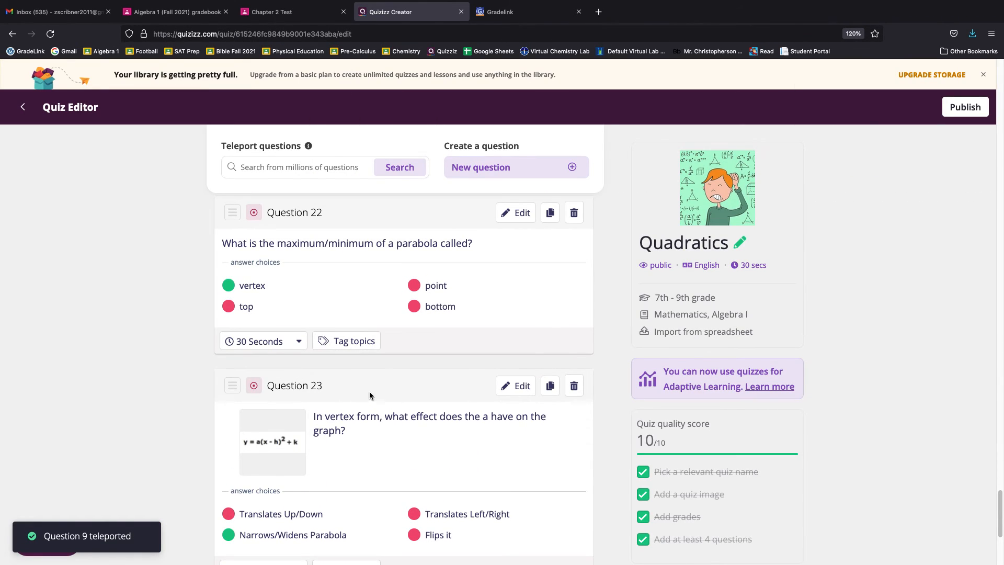
{"action": "scroll", "coordinate": [369, 396], "scroll_direction": "up", "scroll_amount": 3}
{"action": "scroll", "coordinate": [370, 385], "scroll_direction": "up", "scroll_amount": 5}
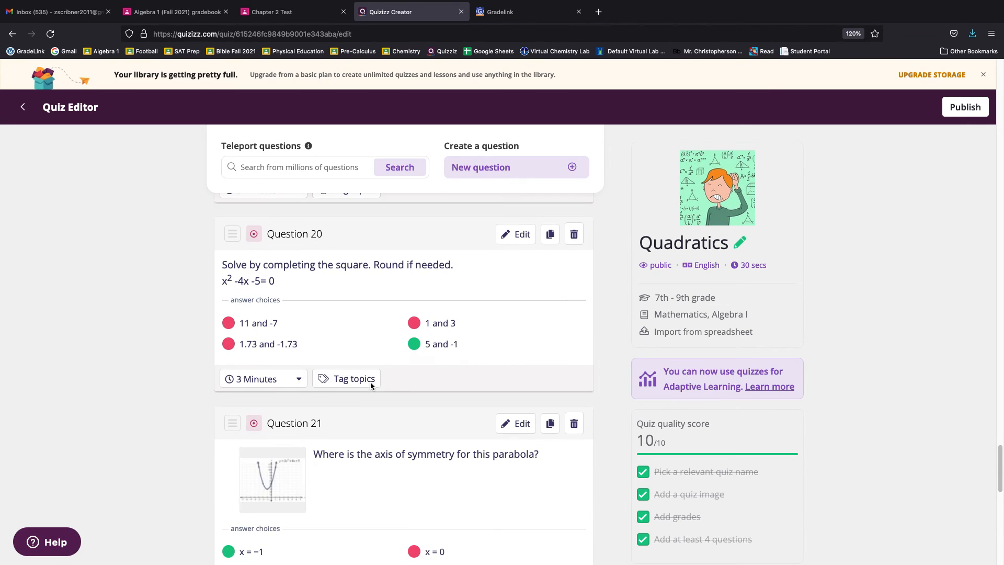
{"action": "scroll", "coordinate": [390, 323], "scroll_direction": "up", "scroll_amount": 2}
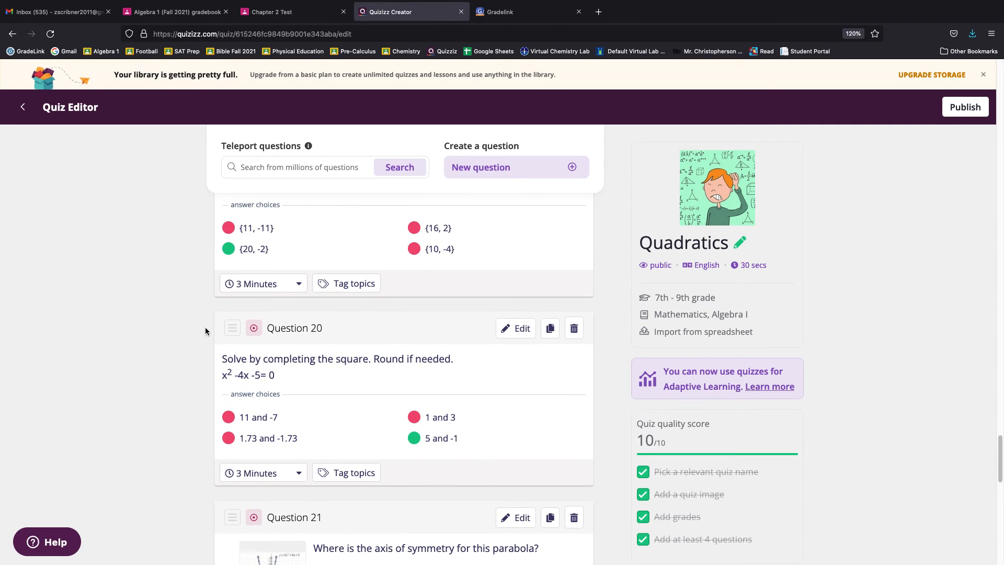
{"action": "left_click", "coordinate": [232, 329]}
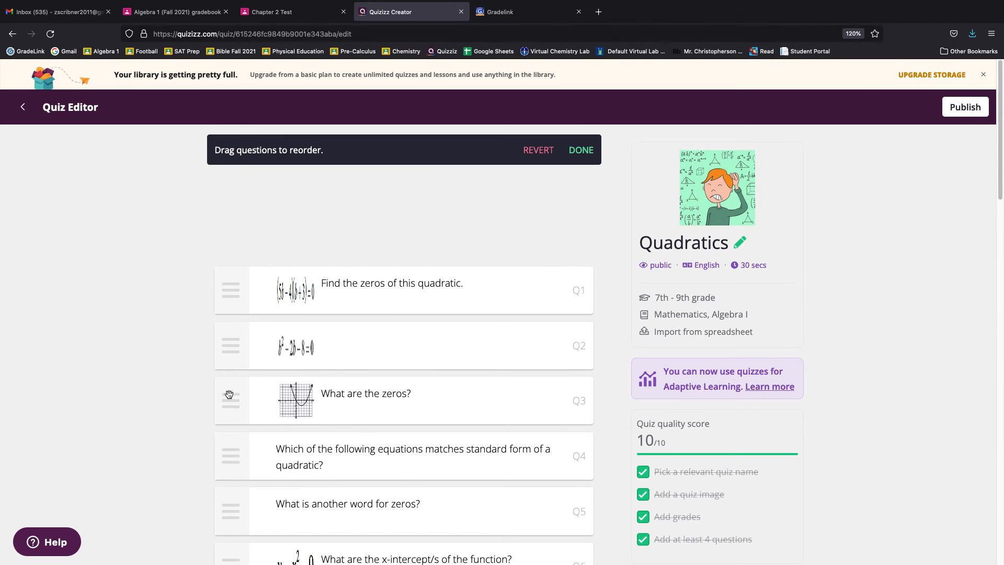
{"action": "left_click_drag", "start_coordinate": [229, 394], "coordinate": [230, 340]}
{"action": "scroll", "coordinate": [264, 471], "scroll_direction": "down", "scroll_amount": 5}
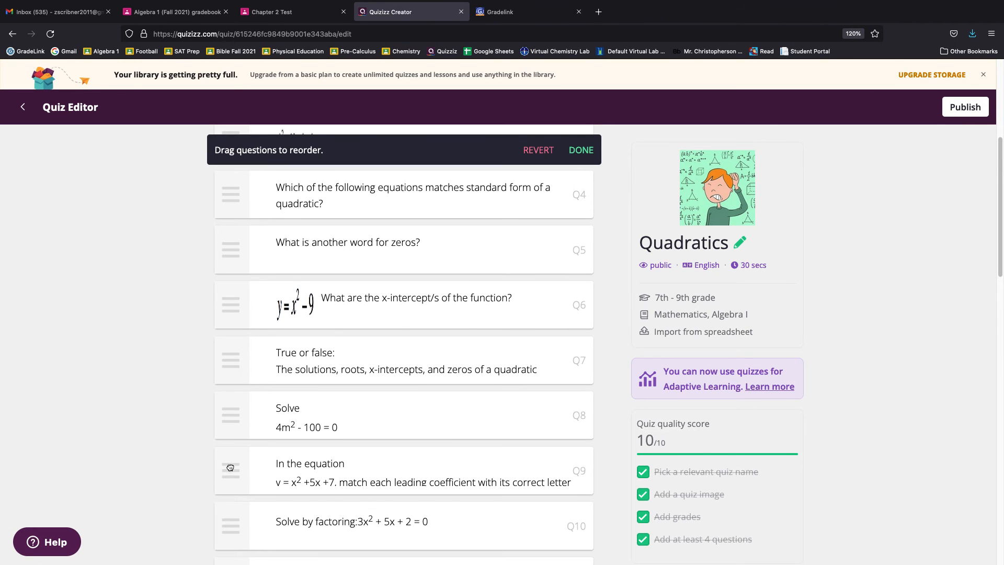
{"action": "left_click_drag", "start_coordinate": [230, 467], "coordinate": [235, 212]}
{"action": "scroll", "coordinate": [390, 451], "scroll_direction": "up", "scroll_amount": 5}
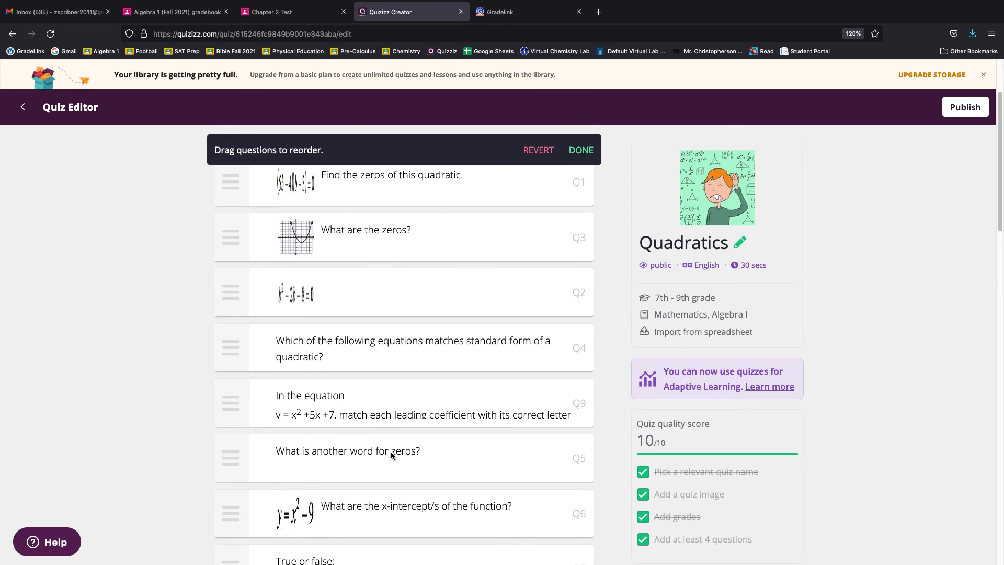
{"action": "left_click", "coordinate": [581, 151]}
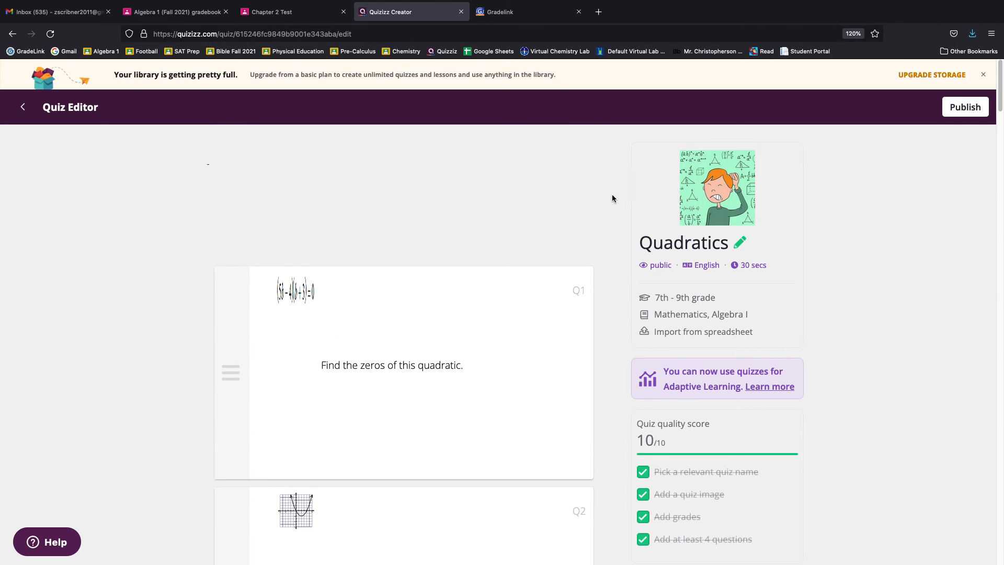
- Rename the copied Quadratics quiz as "Chapter 2 Test" and publish it
{"action": "left_click", "coordinate": [739, 242]}
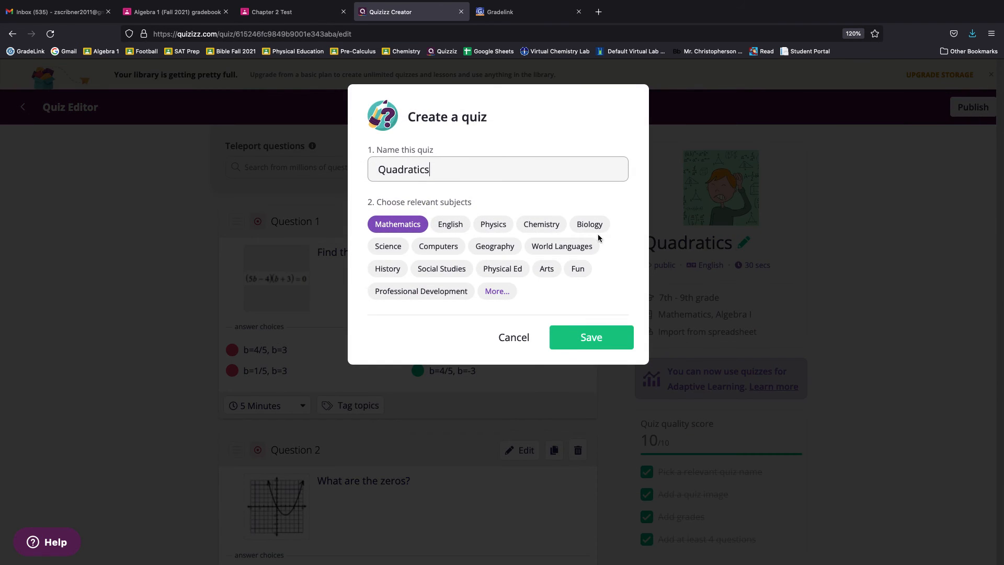
{"action": "double_click", "coordinate": [422, 173]}
{"action": "type", "text": "Chapter 2 Test"}
{"action": "left_click", "coordinate": [590, 341]}
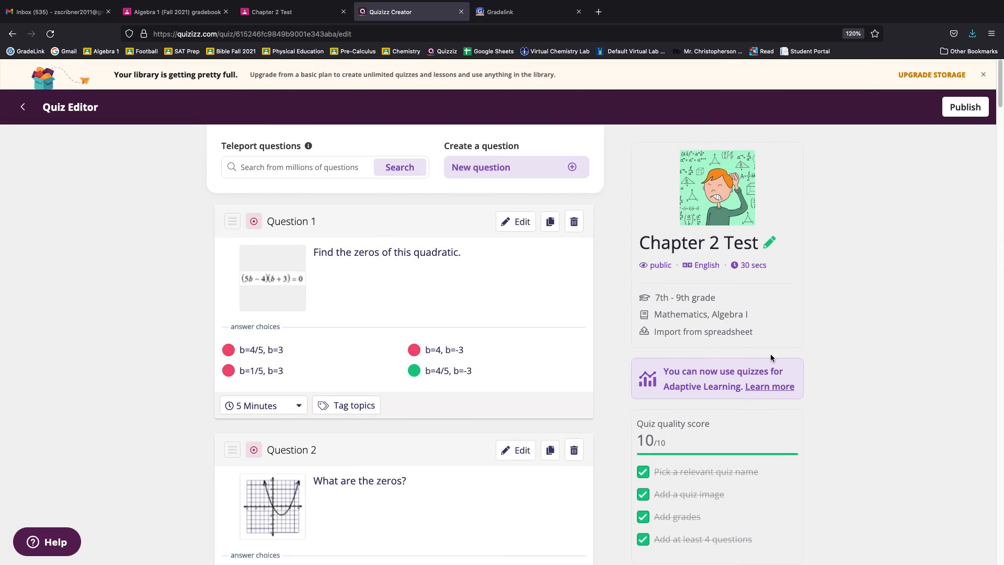
{"action": "left_click", "coordinate": [982, 76]}
{"action": "left_click", "coordinate": [965, 77]}
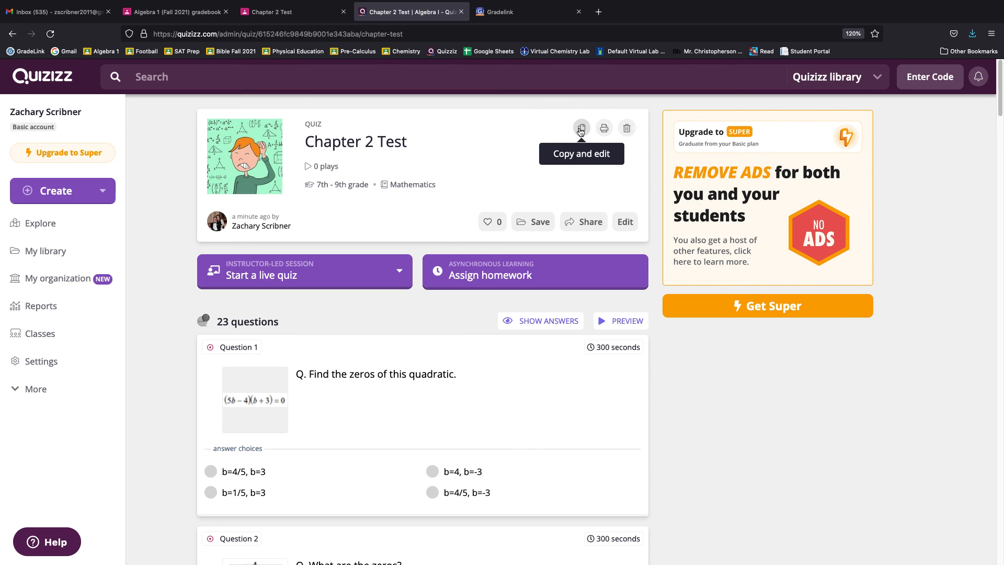
- Reopen the Chapter 2 Test quiz for editing, remove its title image and publish it again
{"action": "left_click", "coordinate": [629, 221]}
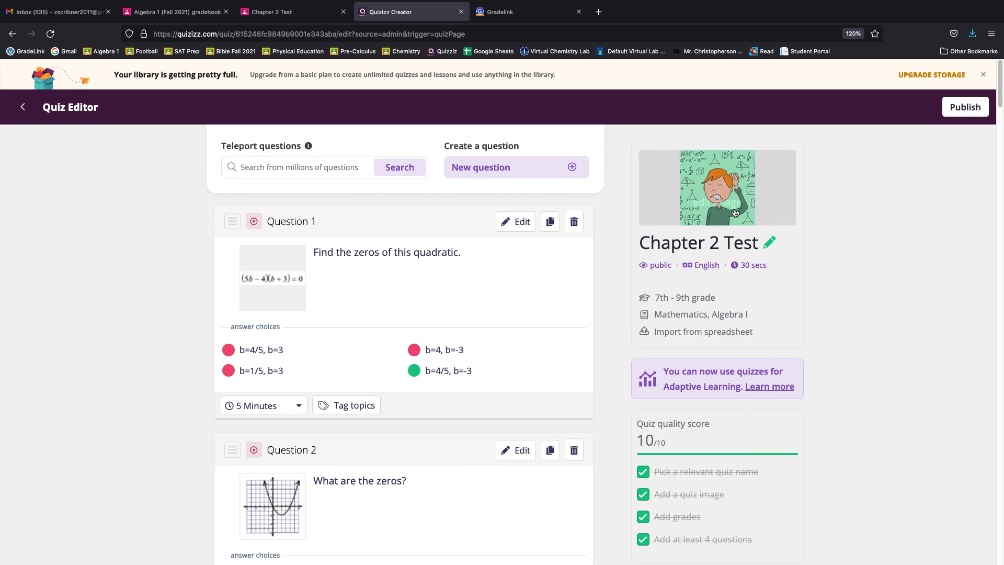
{"action": "left_click", "coordinate": [721, 189]}
{"action": "left_click", "coordinate": [613, 178]}
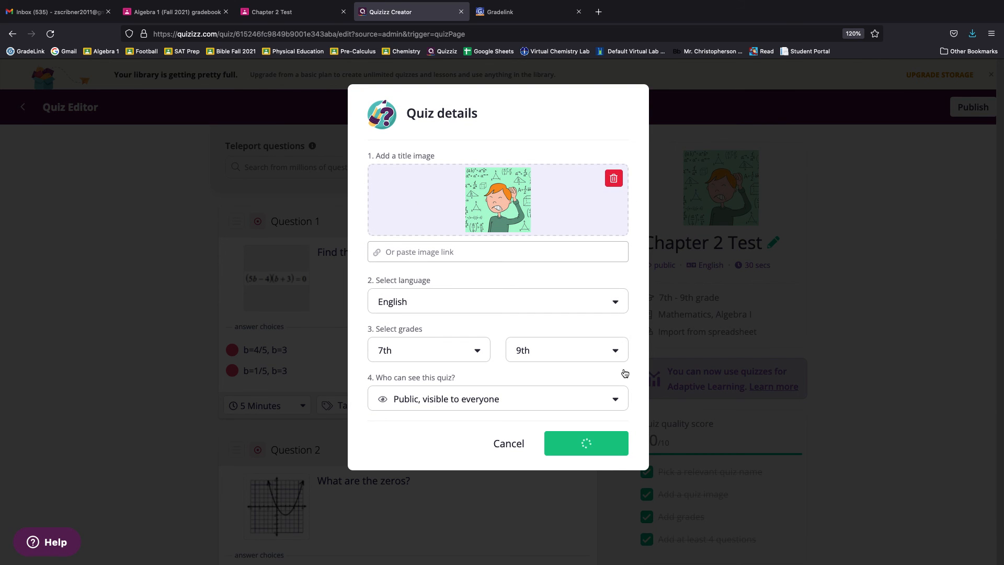
{"action": "left_click", "coordinate": [580, 453]}
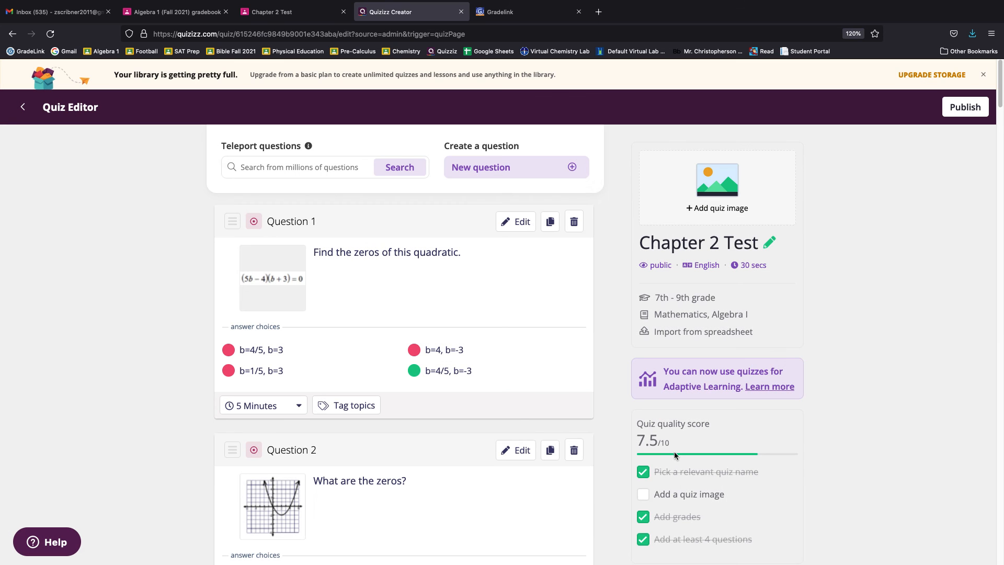
{"action": "left_click", "coordinate": [968, 108]}
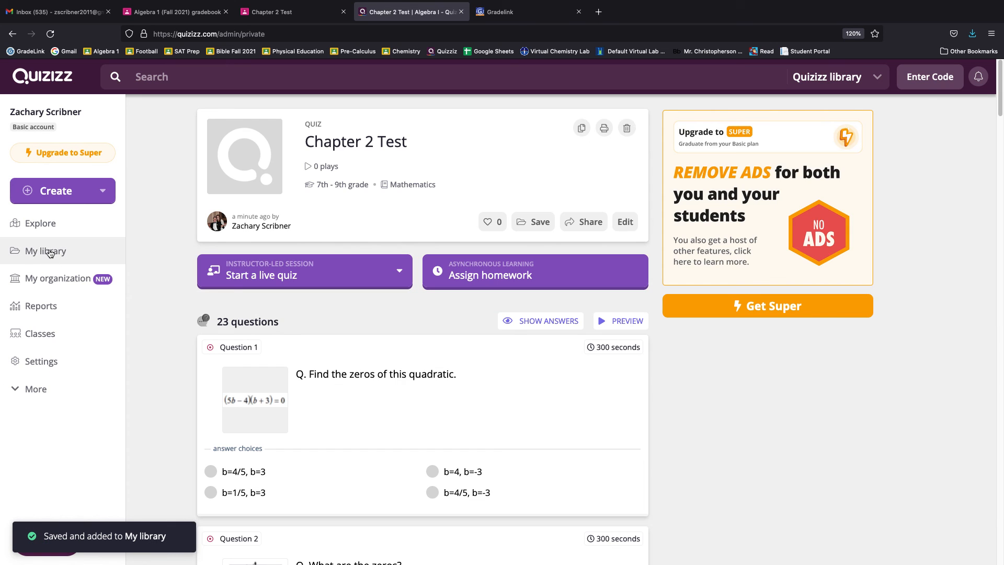
- View the quiz library, and look over the Chapter 2 Test assignment in Google Classroom and the Gradelink page
{"action": "left_click", "coordinate": [52, 255]}
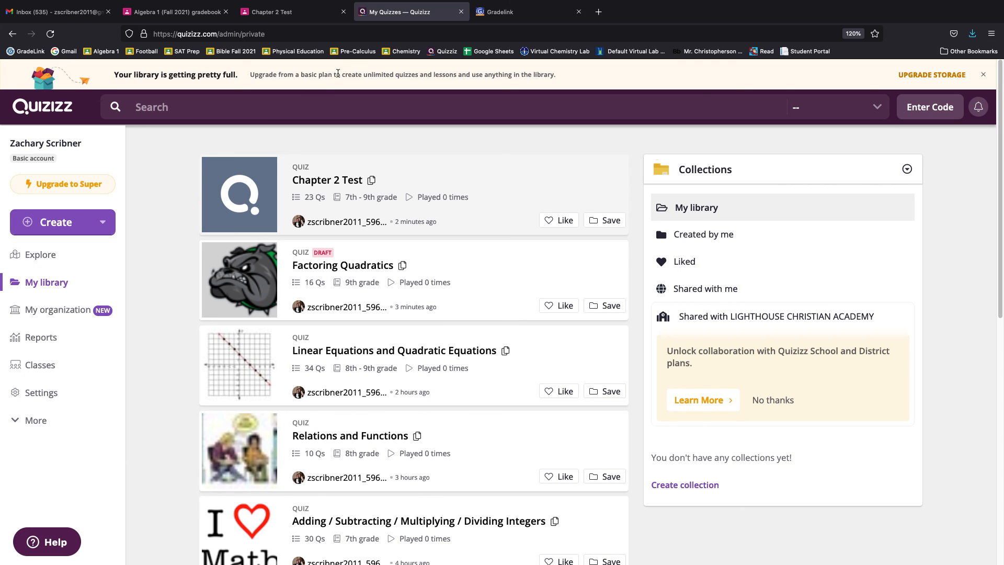
{"action": "left_click", "coordinate": [277, 12]}
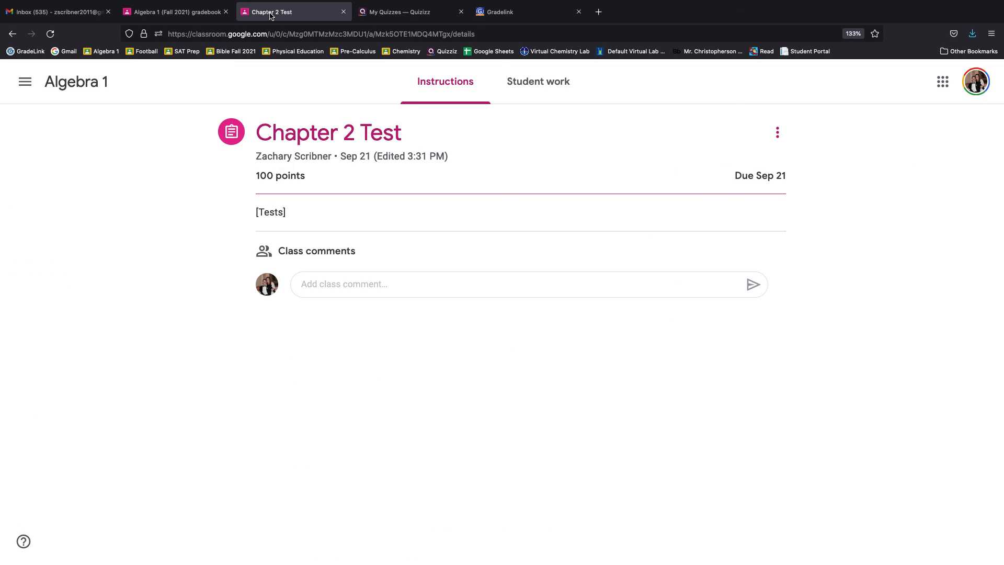
{"action": "left_click", "coordinate": [385, 13]}
{"action": "left_click", "coordinate": [502, 15]}
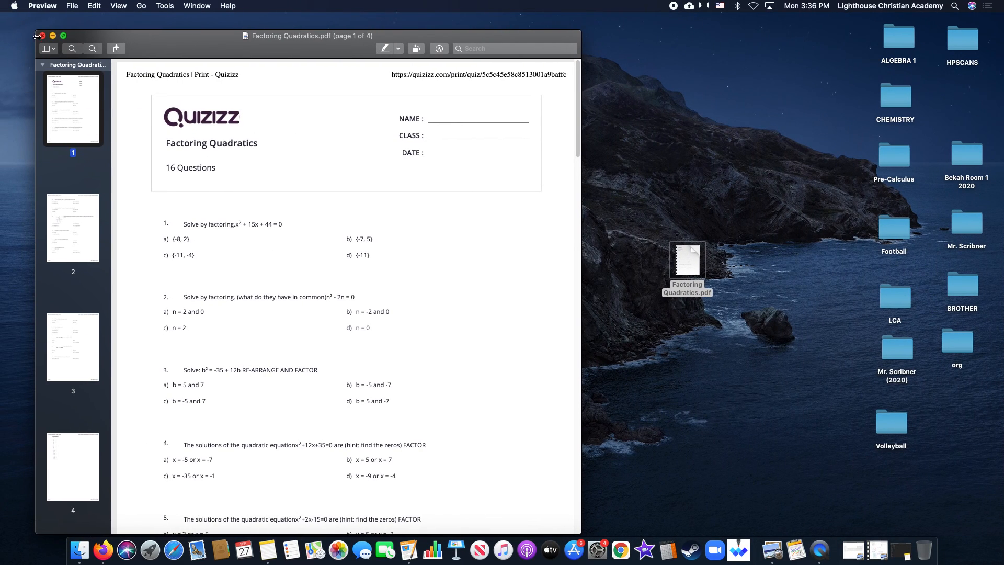
- Close the Factoring Quadratics PDF and move its desktop file below the org folder, beside the Volleyball folder
{"action": "left_click", "coordinate": [43, 38]}
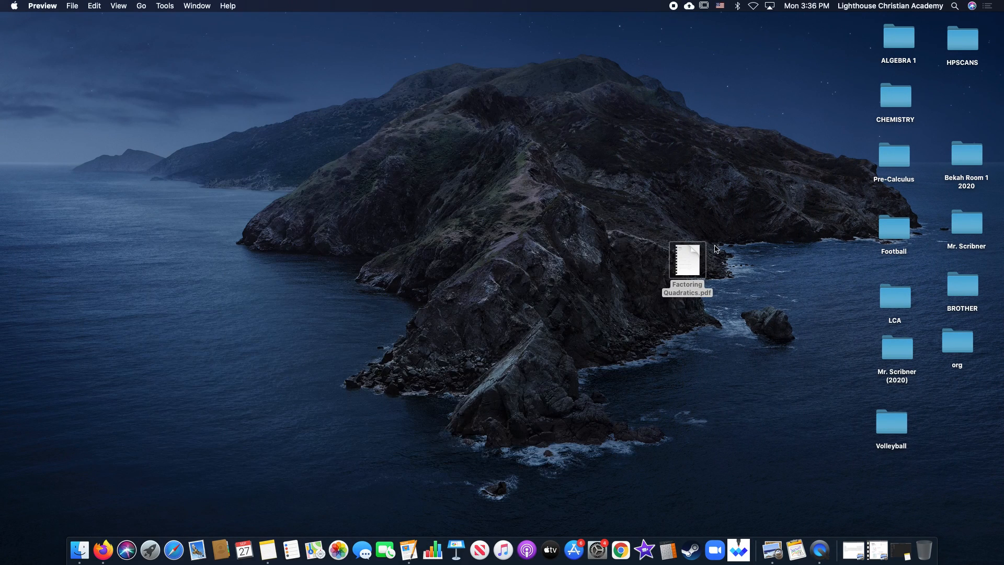
{"action": "left_click_drag", "start_coordinate": [686, 254], "coordinate": [999, 449]}
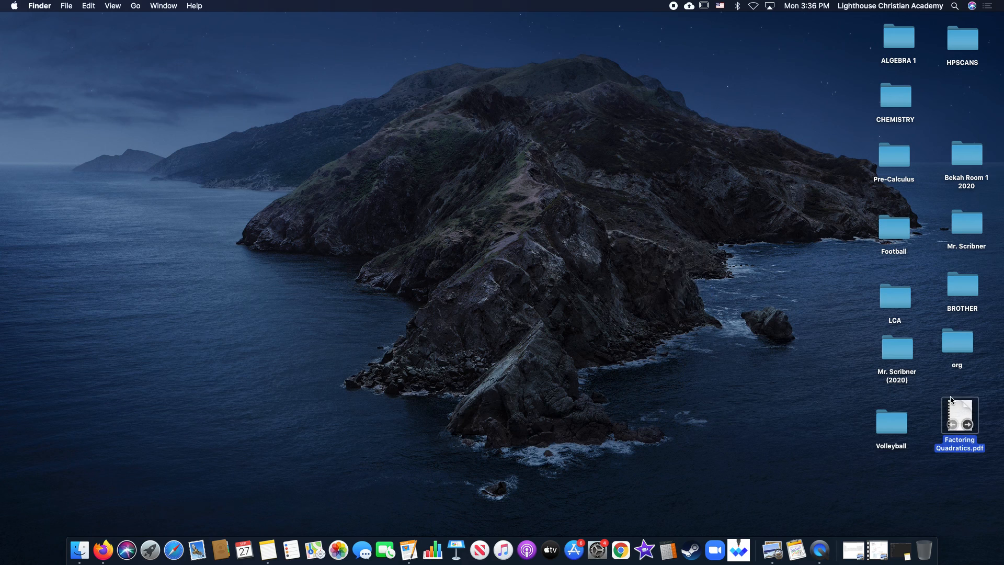
{"action": "left_click", "coordinate": [715, 354]}
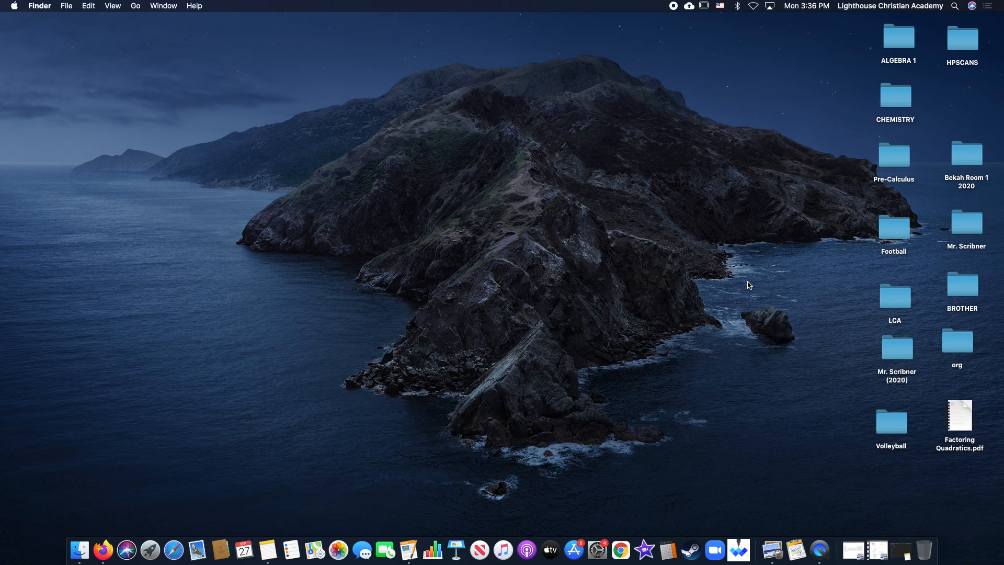